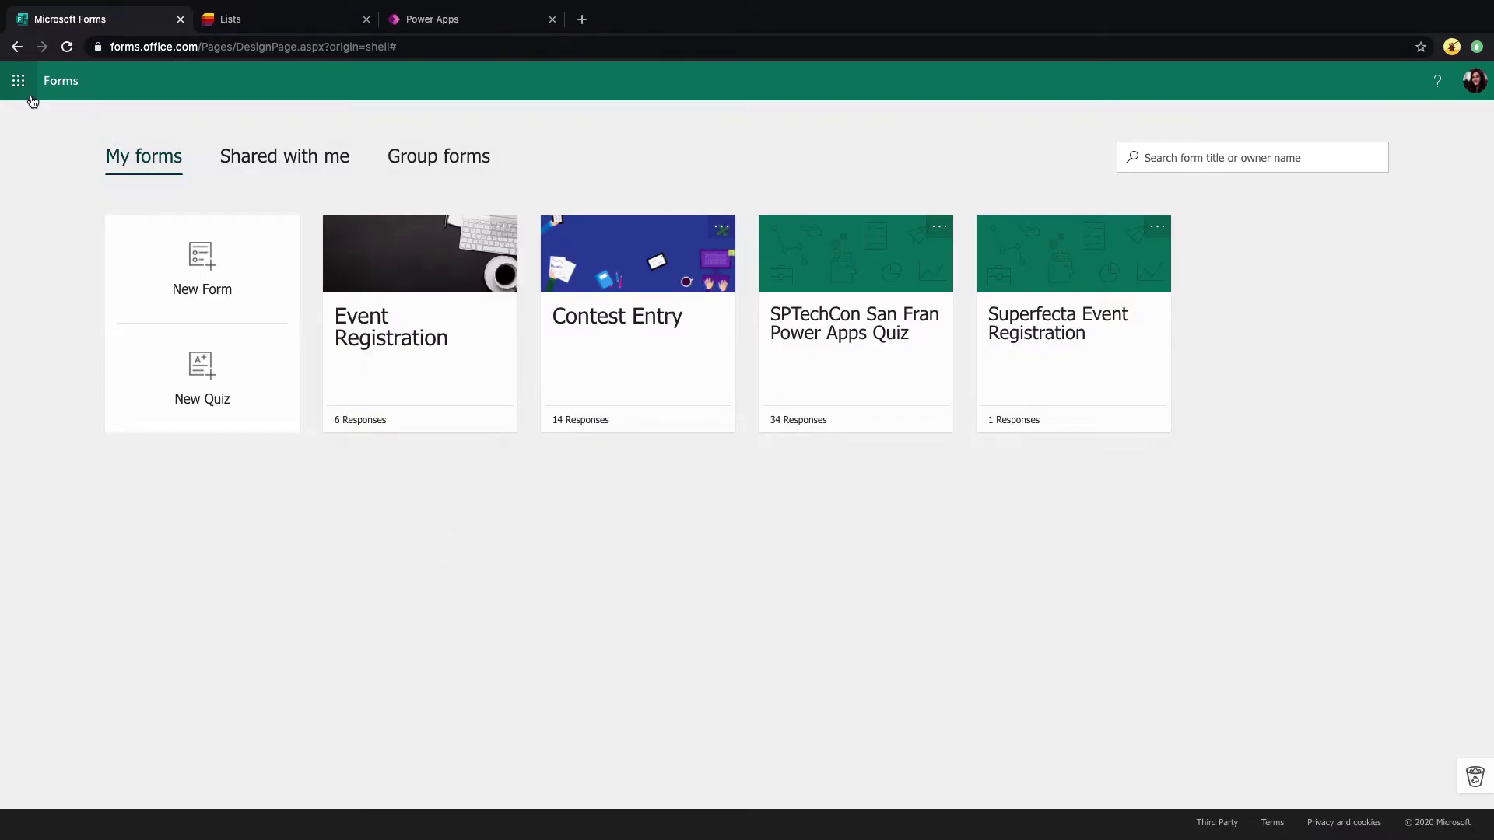
- Browse the Office 365 apps panel and the shared and group forms, then return to My forms
click(27, 93)
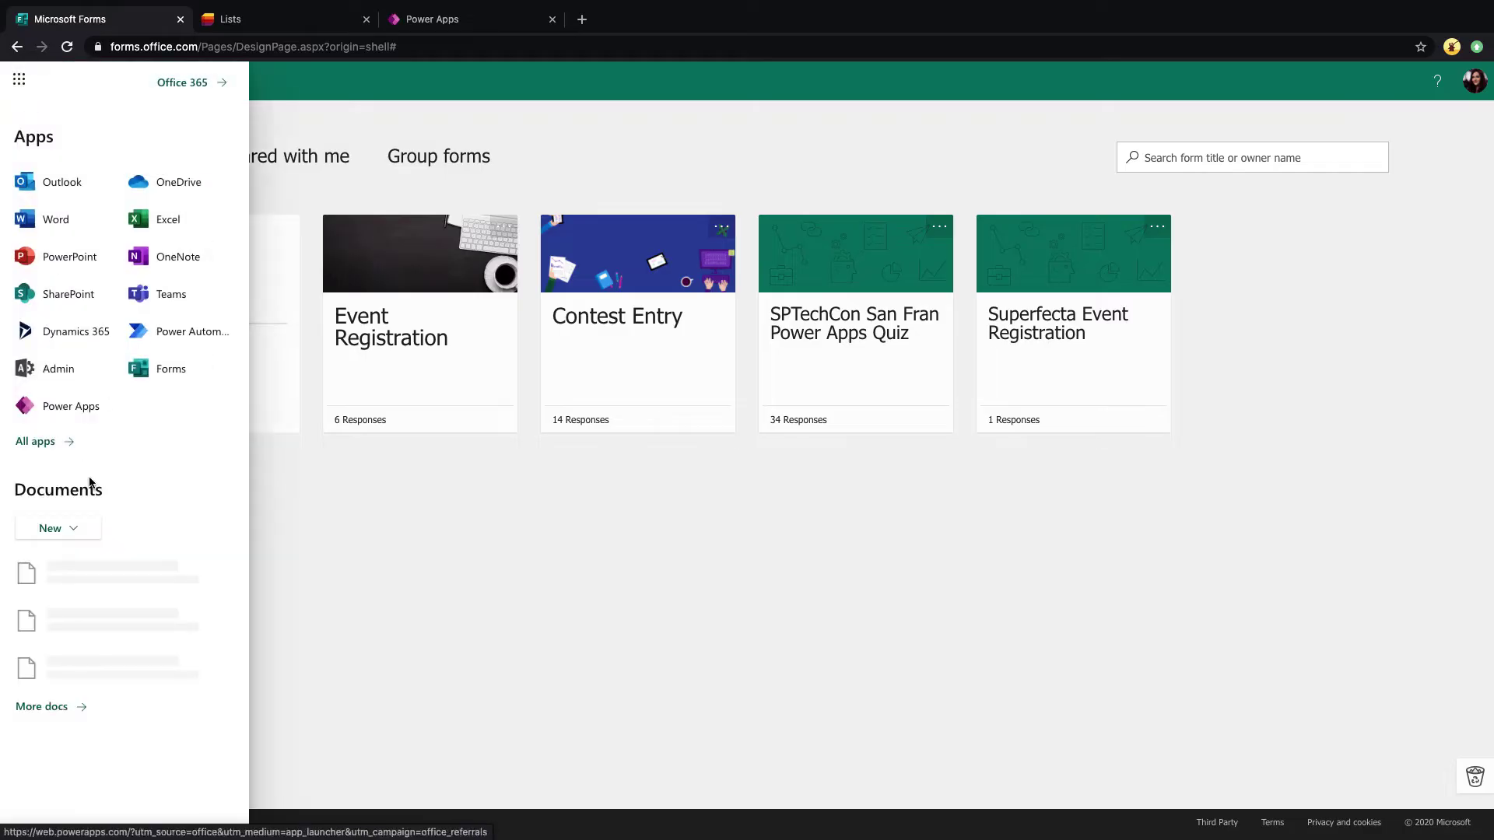
click(617, 619)
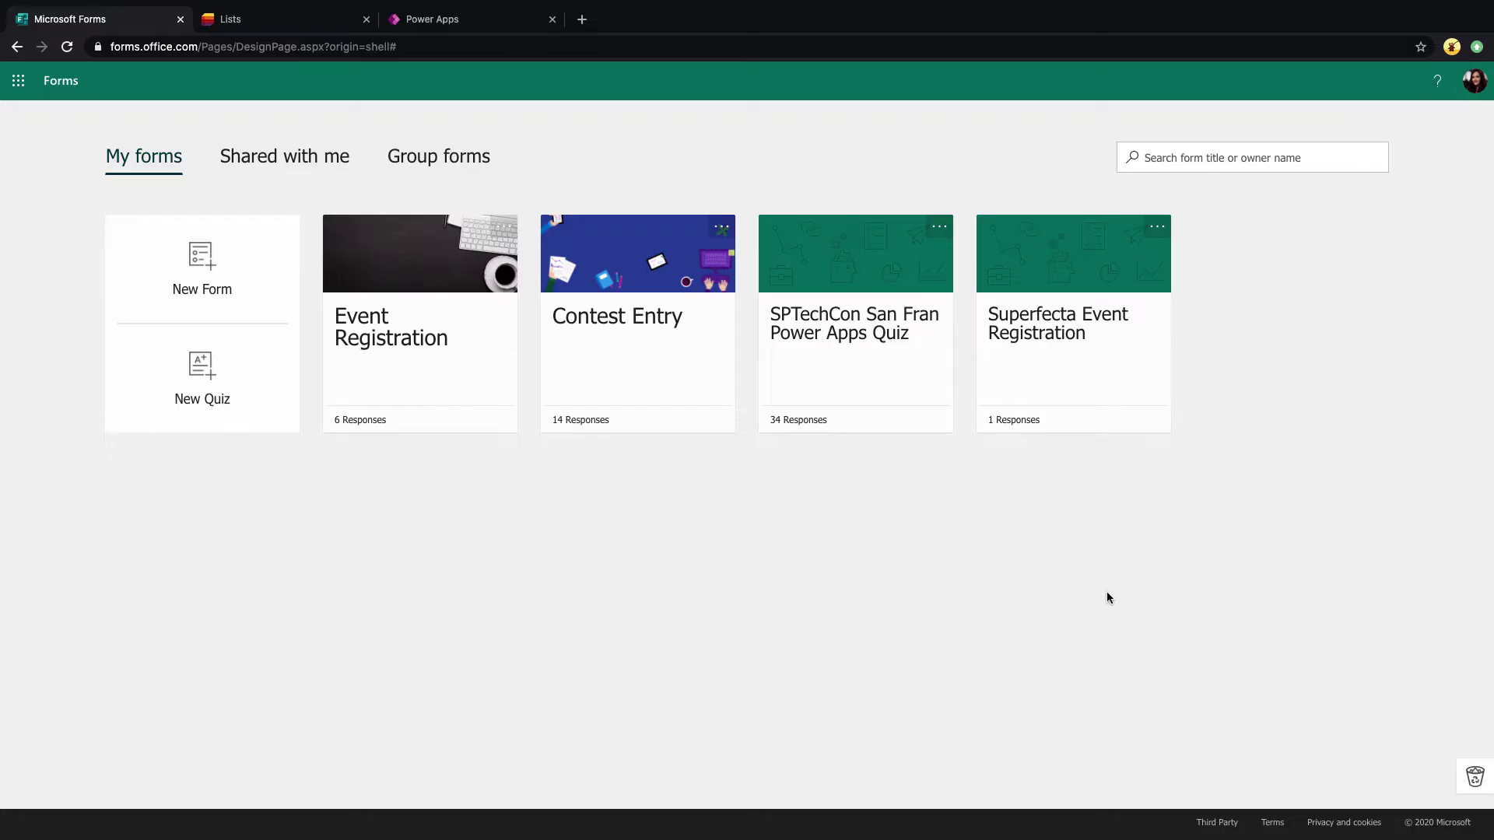
click(318, 156)
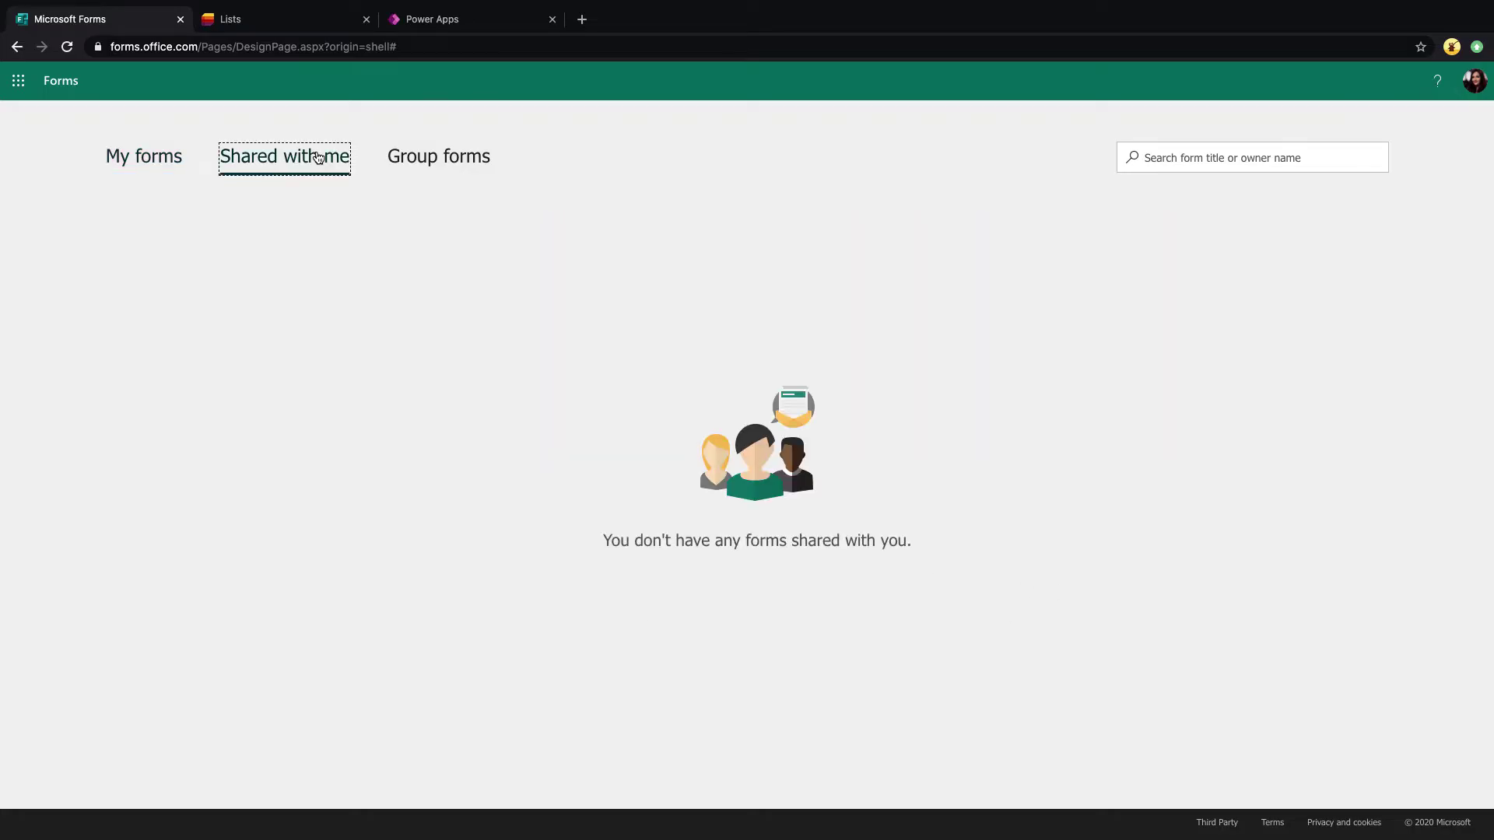
click(473, 158)
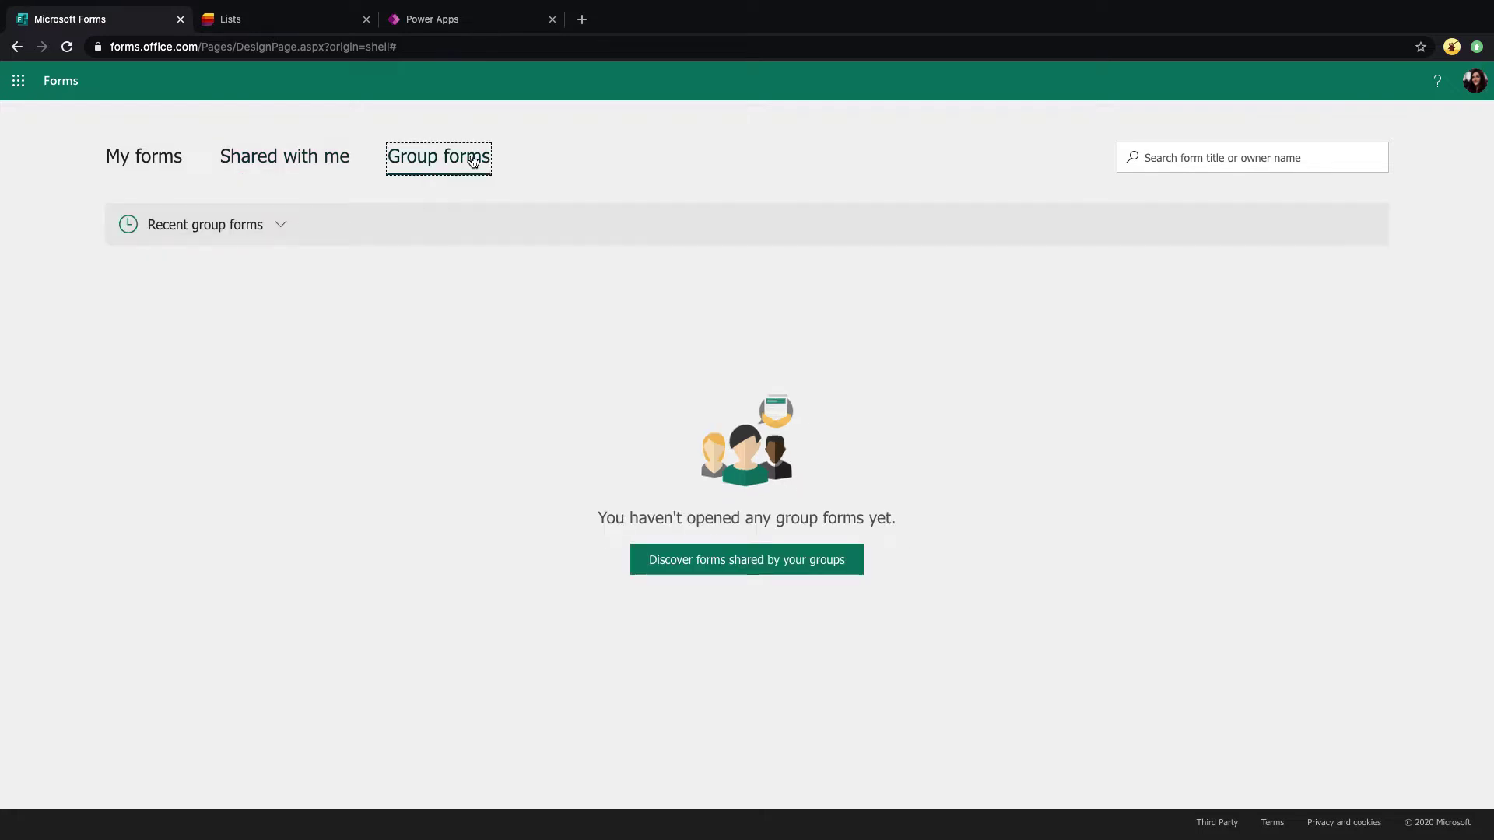
key(Left)
key(Left)
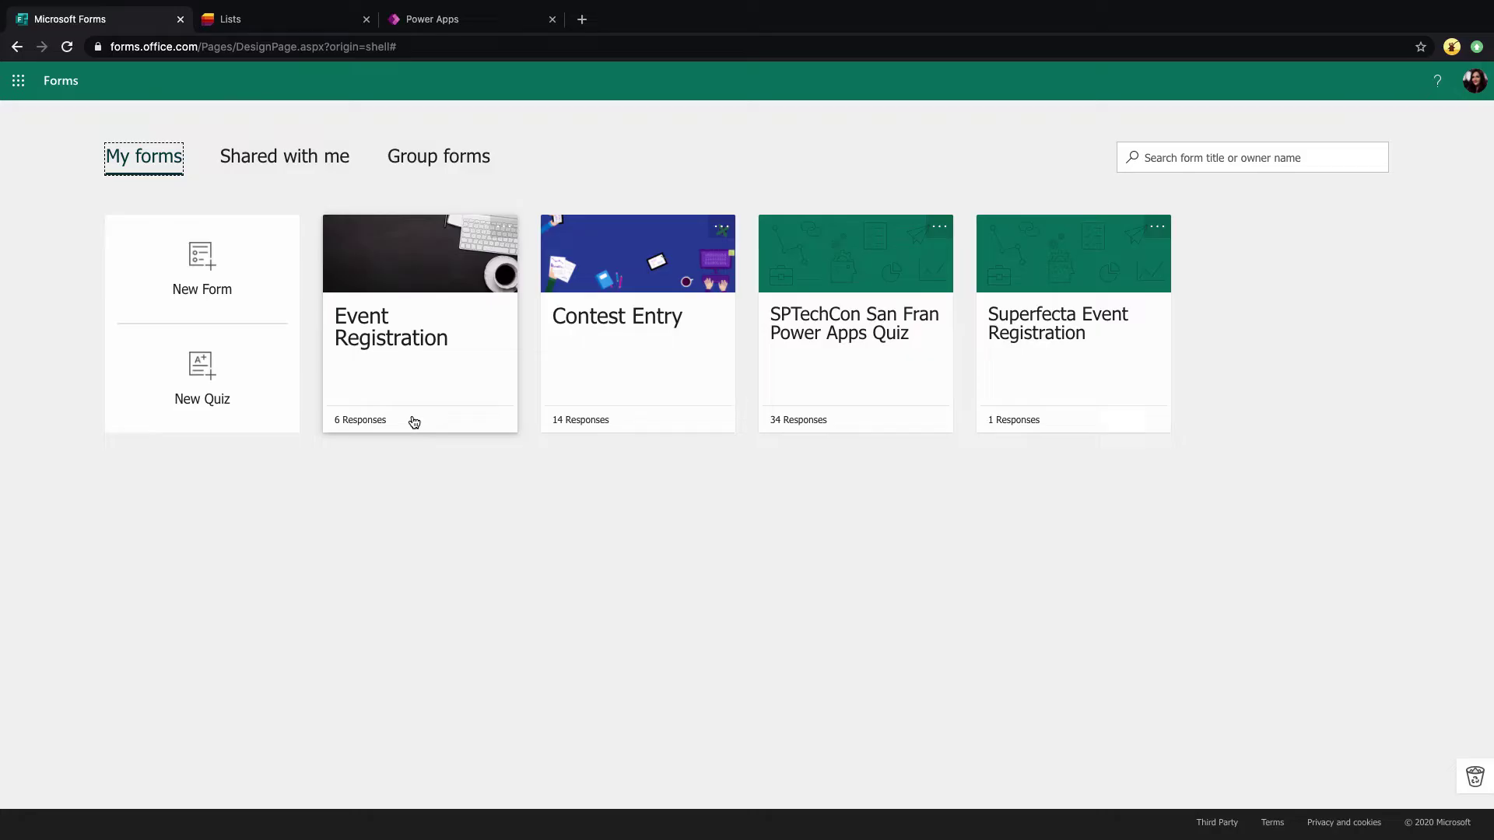
- Open the Event Registration form, review its five questions and the additional question types
click(449, 379)
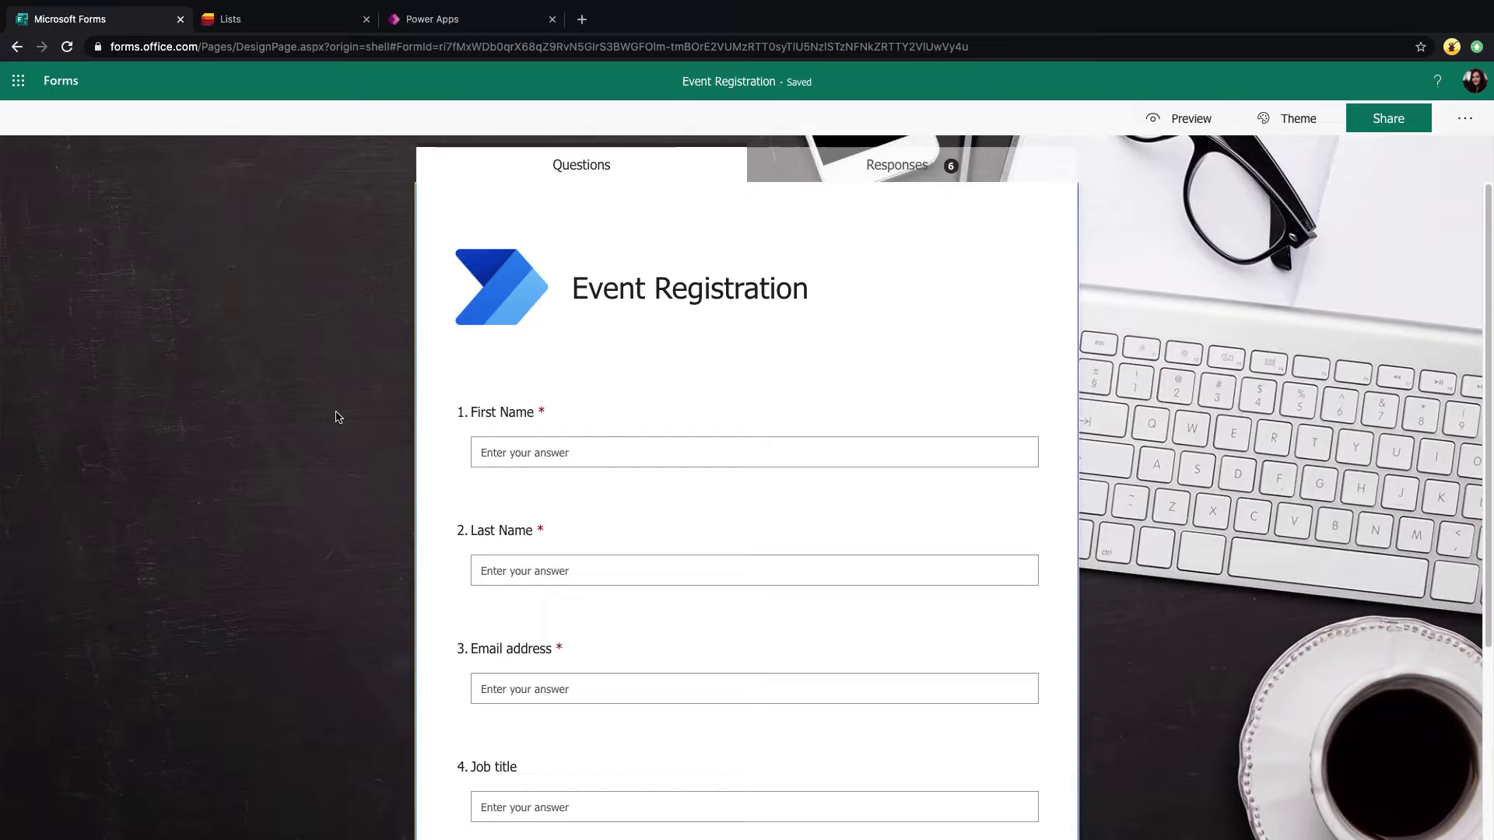
scroll(343, 410, down, 2)
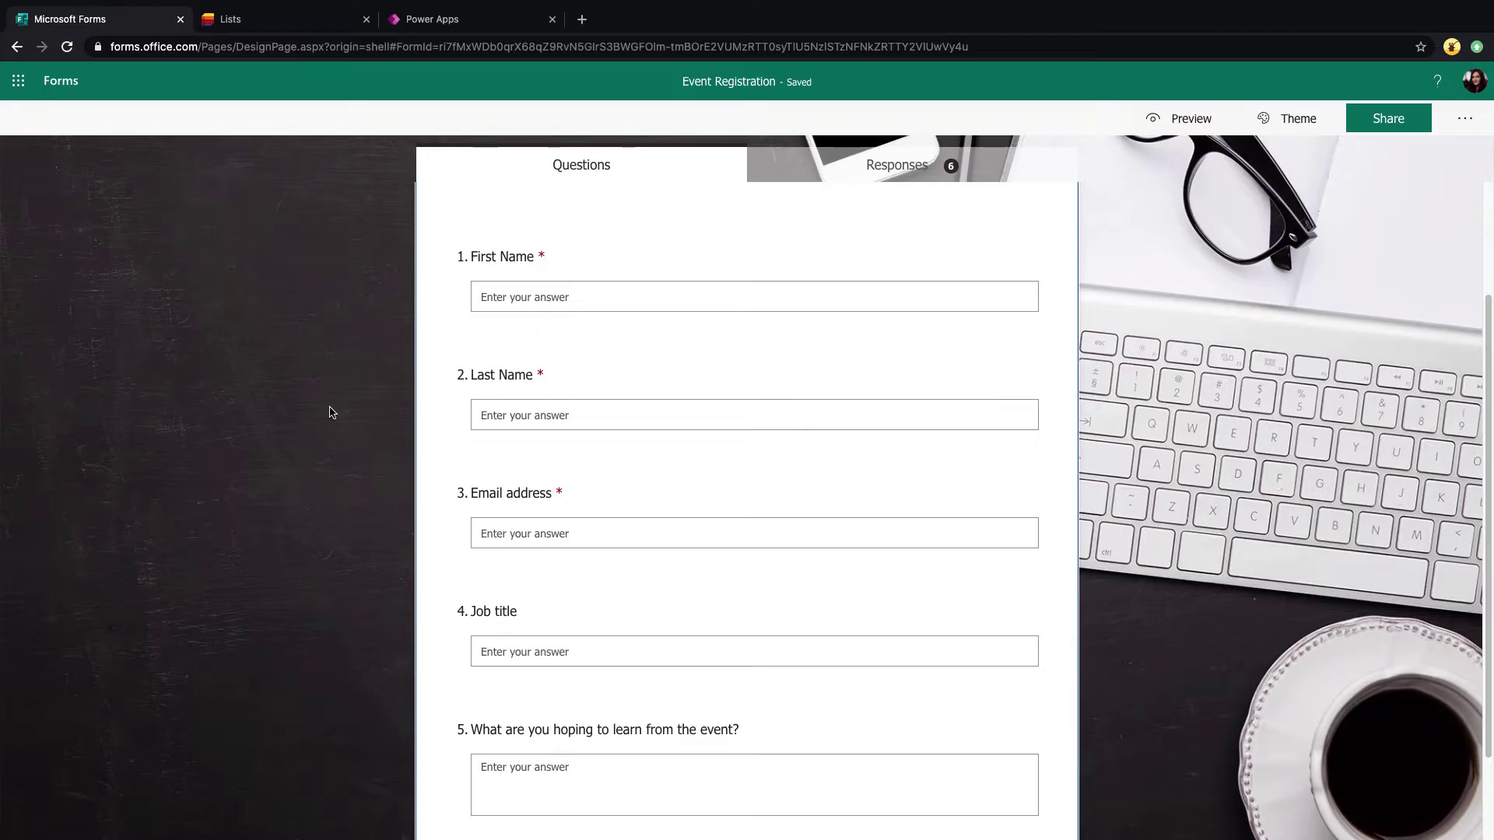
scroll(329, 412, down, 2)
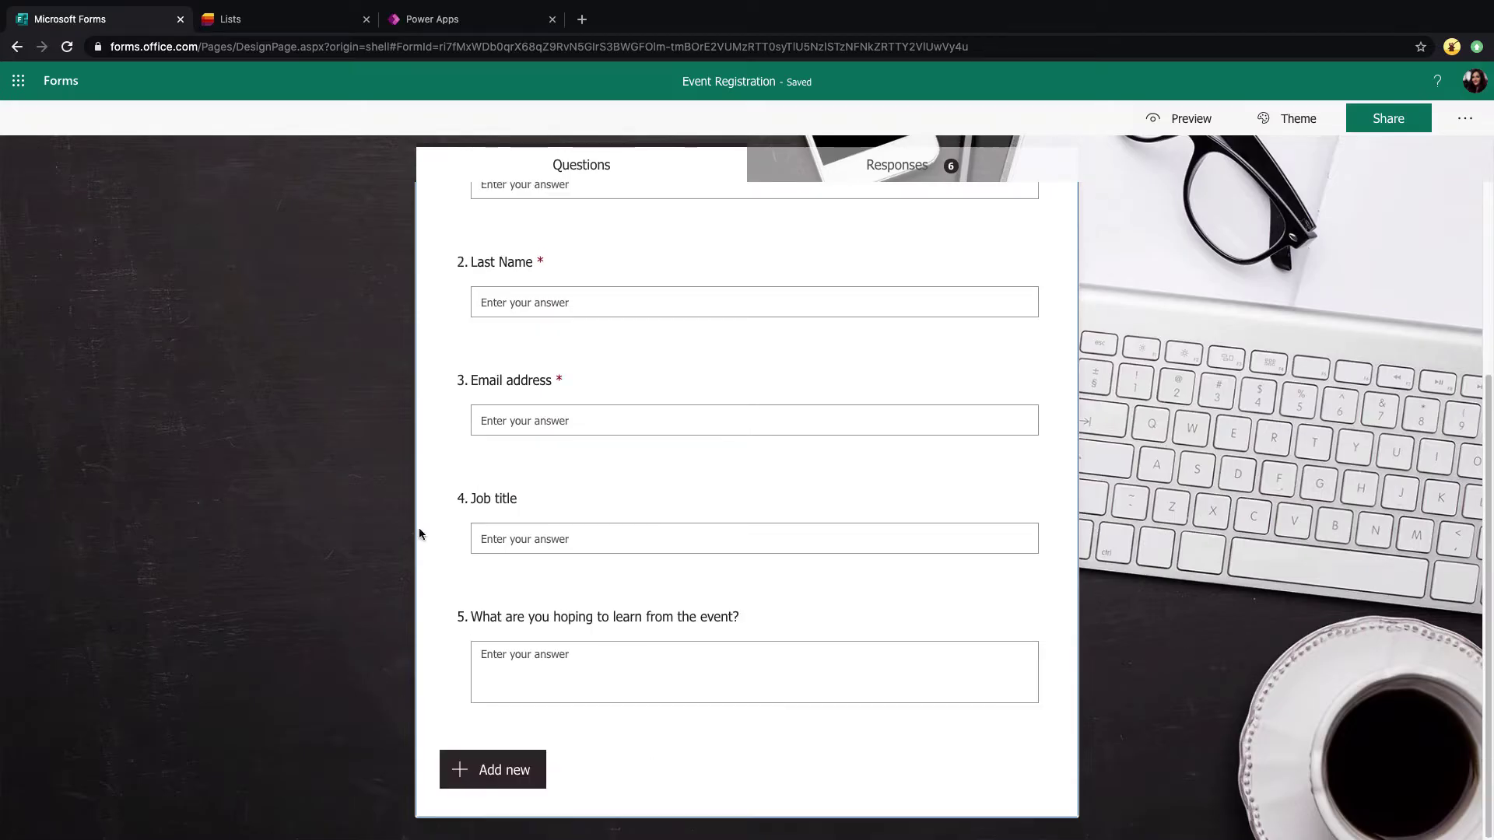
click(488, 778)
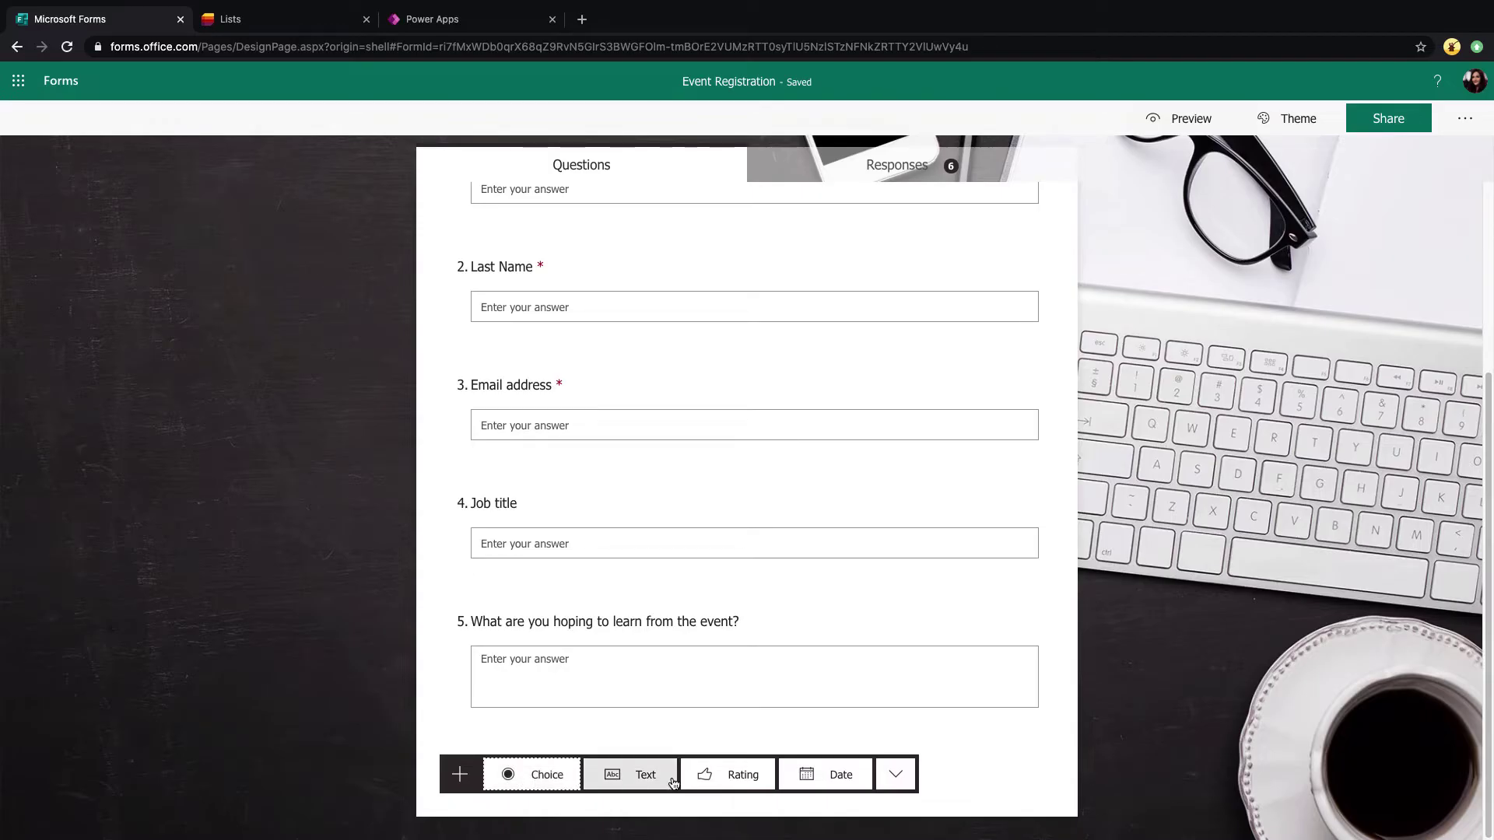
click(915, 783)
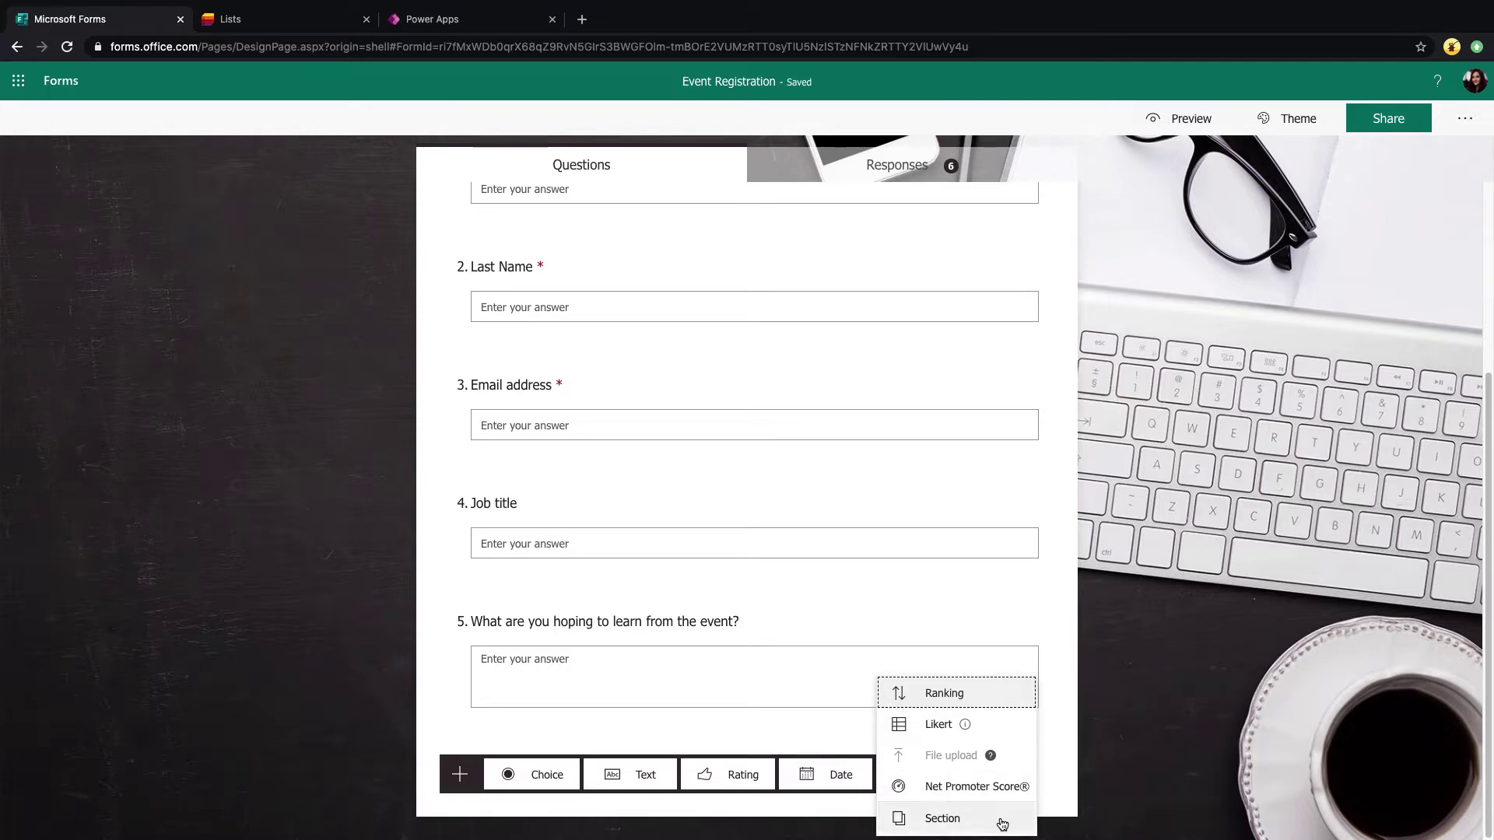
mouse_move(1013, 754)
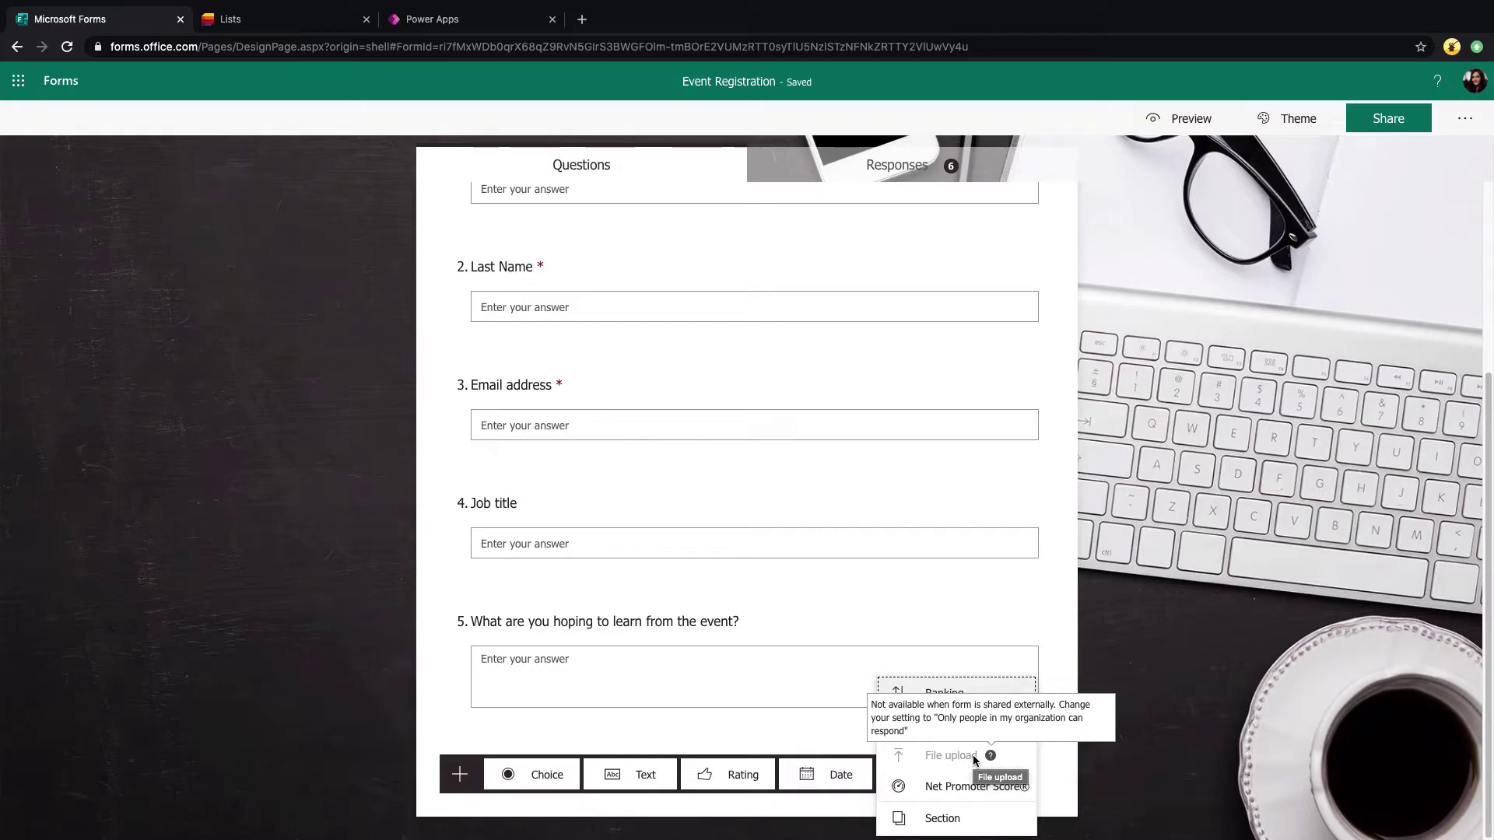
scroll(1092, 448, up, 3)
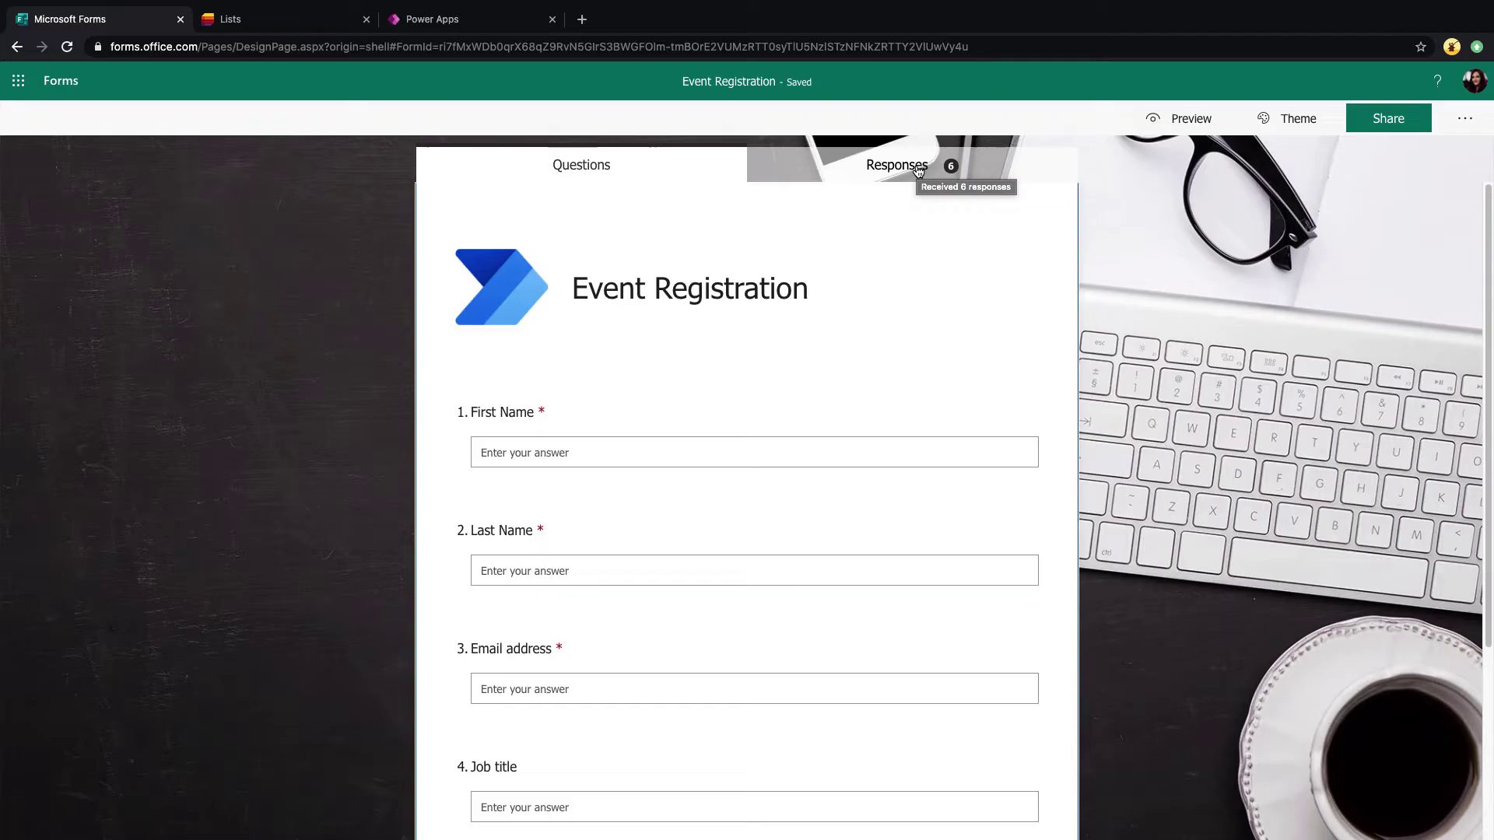
- Review the Event Registration form's responses summary
click(872, 168)
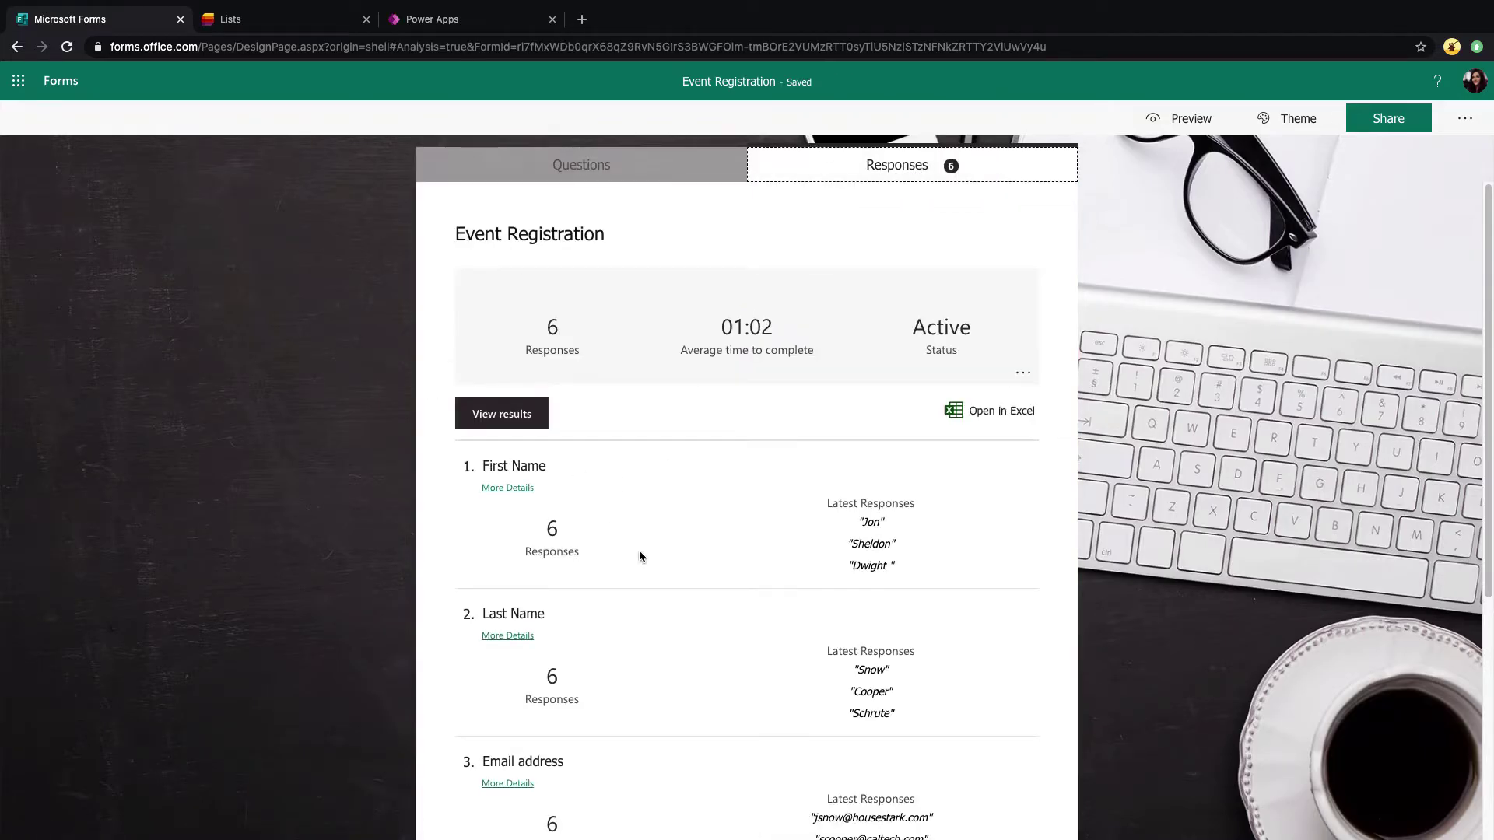
scroll(640, 557, down, 2)
scroll(766, 622, down, 2)
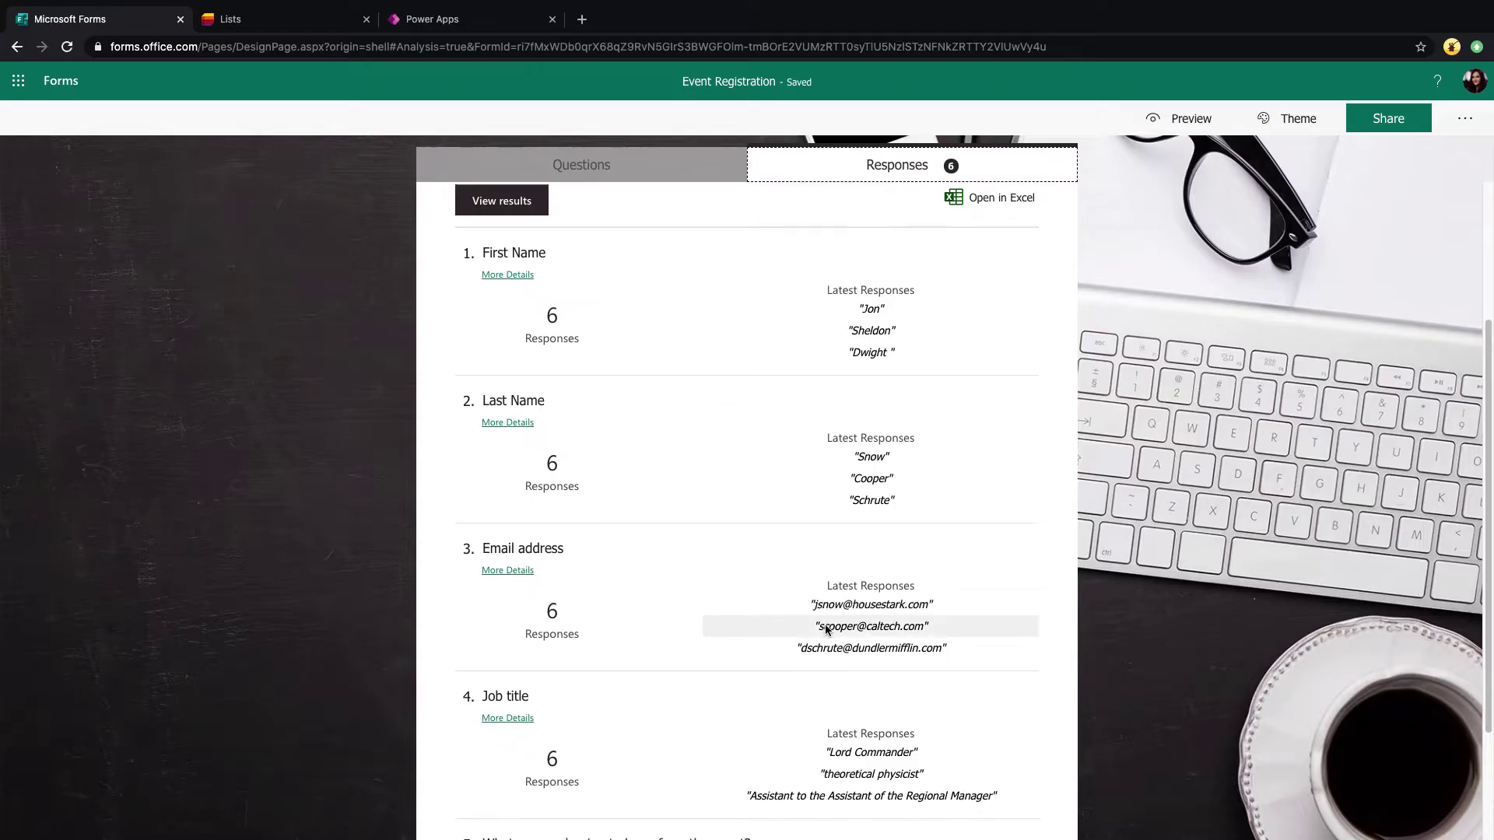
scroll(826, 624, up, 4)
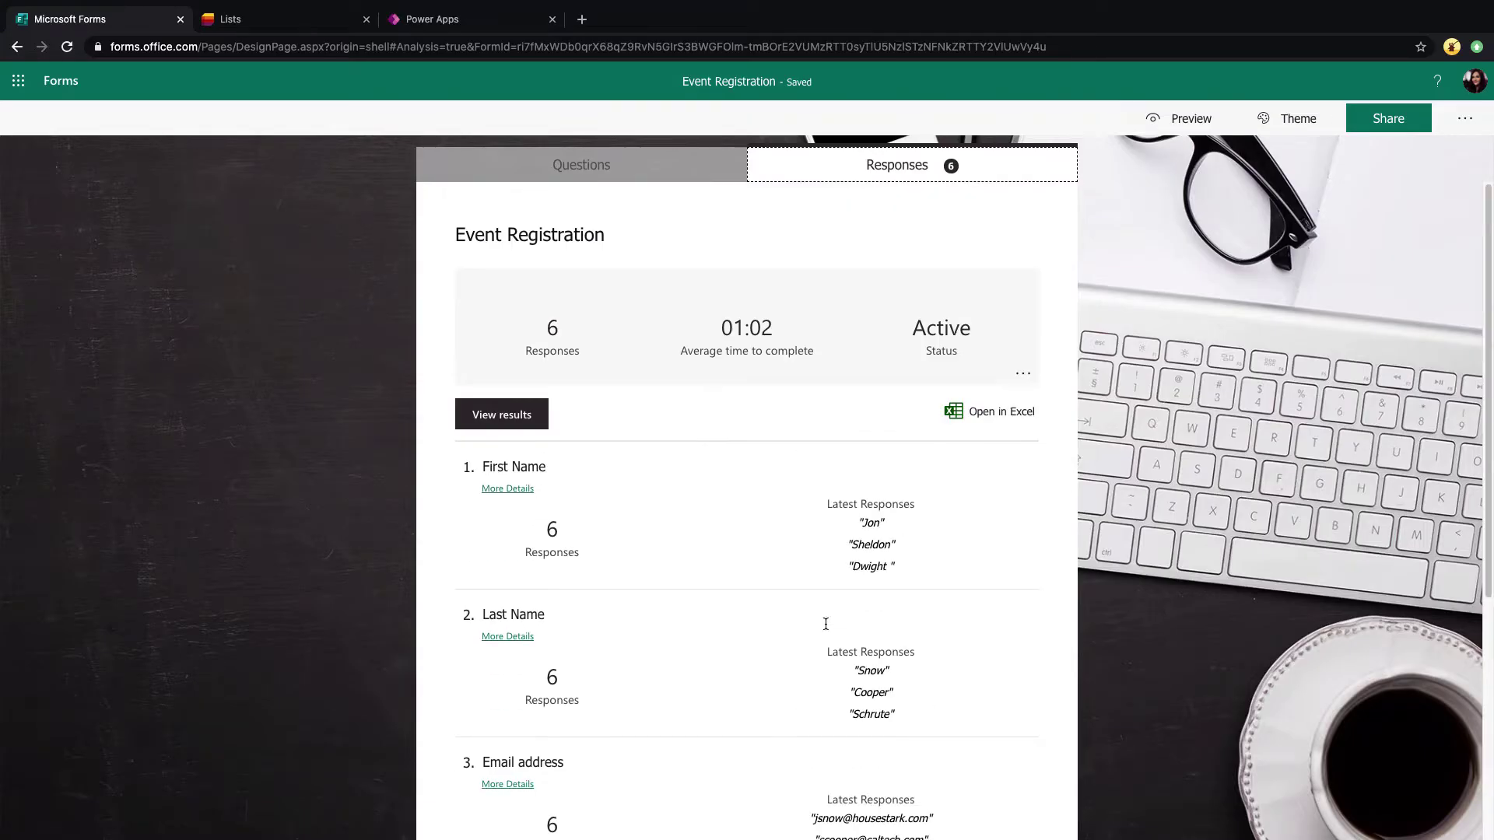
- View individual results, paging forward to respondent 5 and checking its response options
click(537, 420)
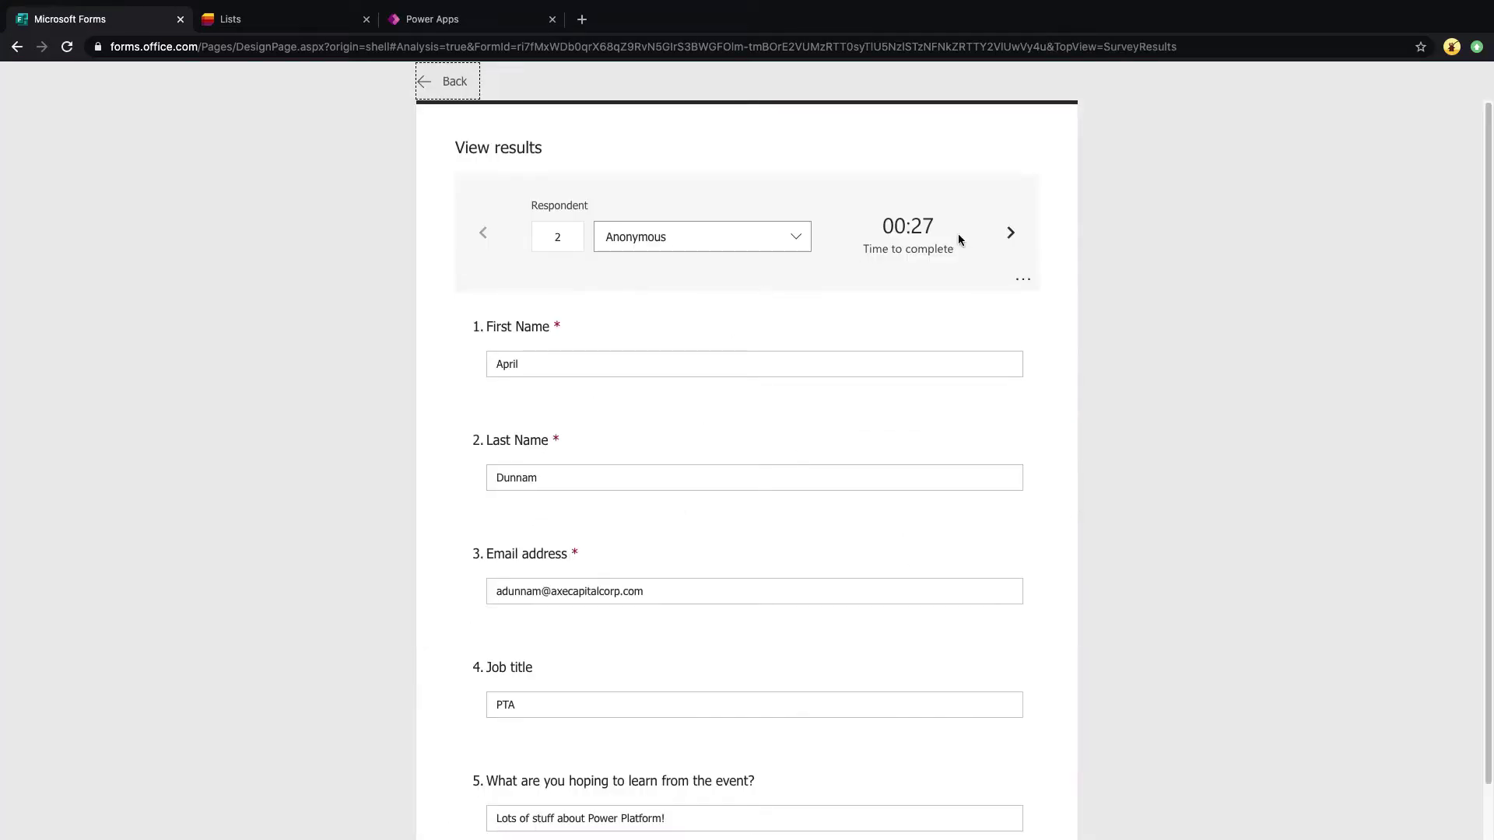
click(1013, 233)
click(1013, 233)
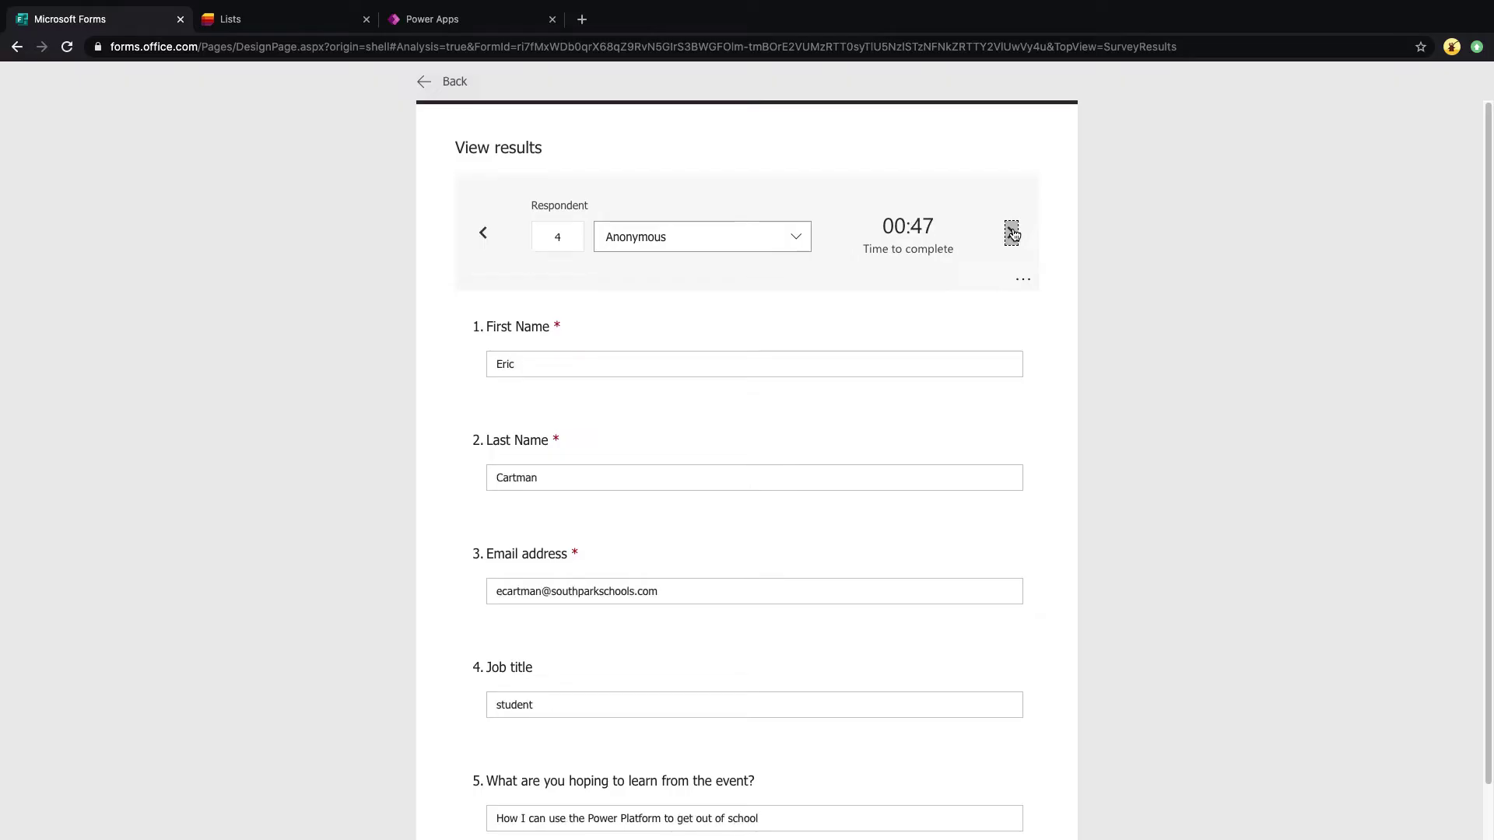
click(1014, 238)
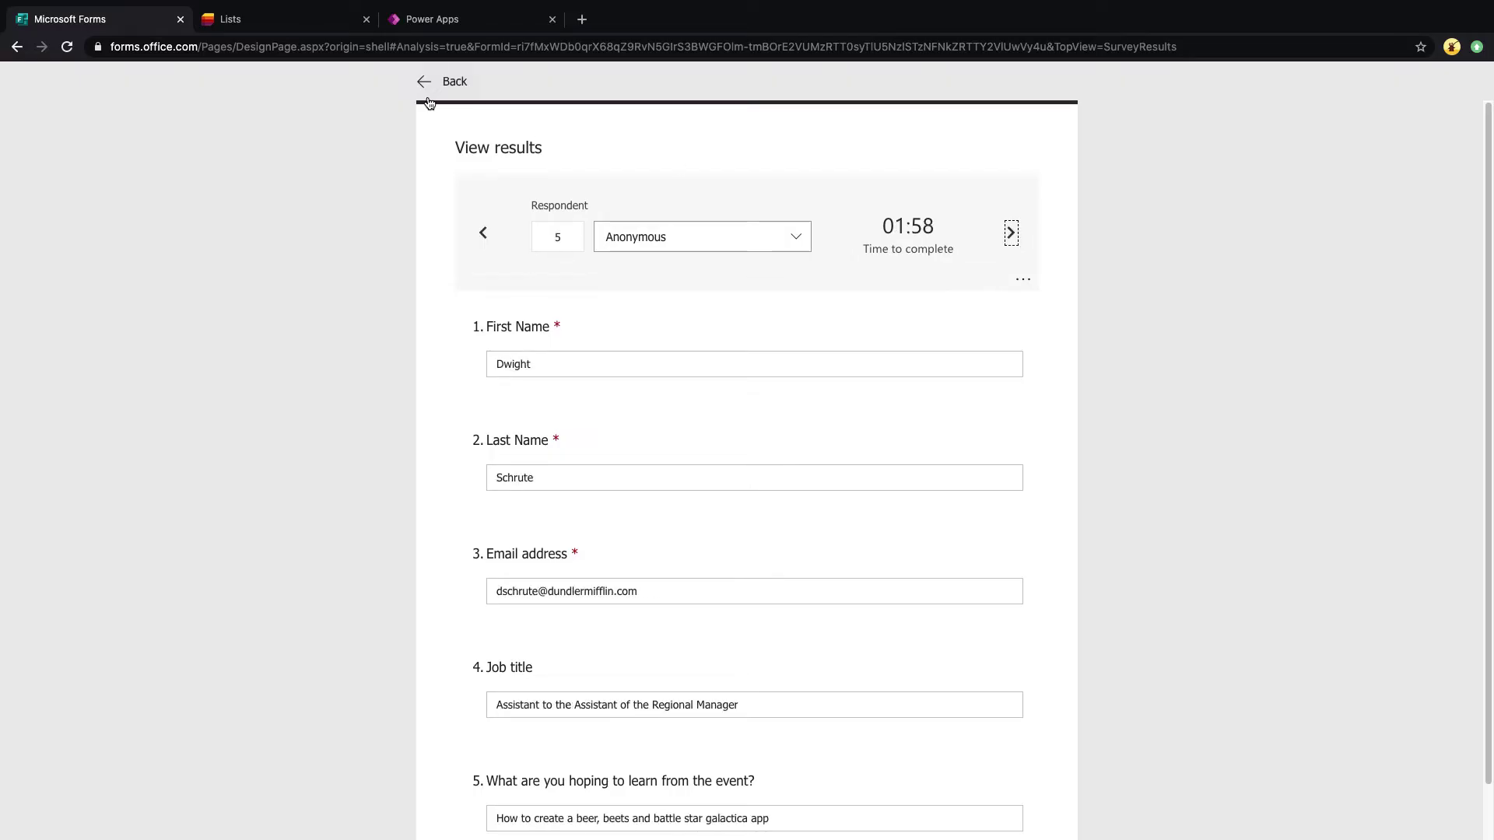
click(1023, 279)
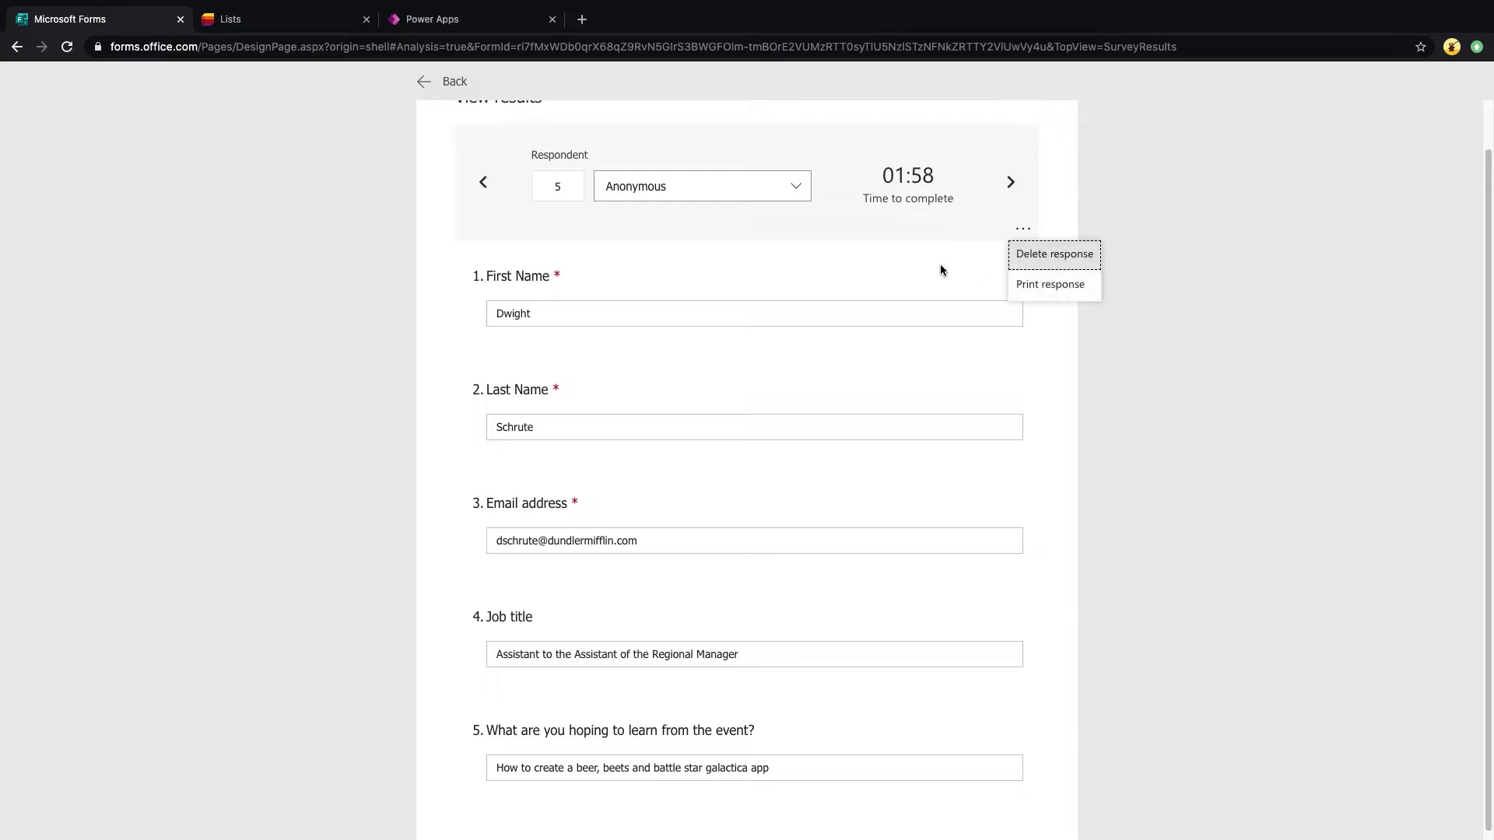
scroll(941, 265, up, 1)
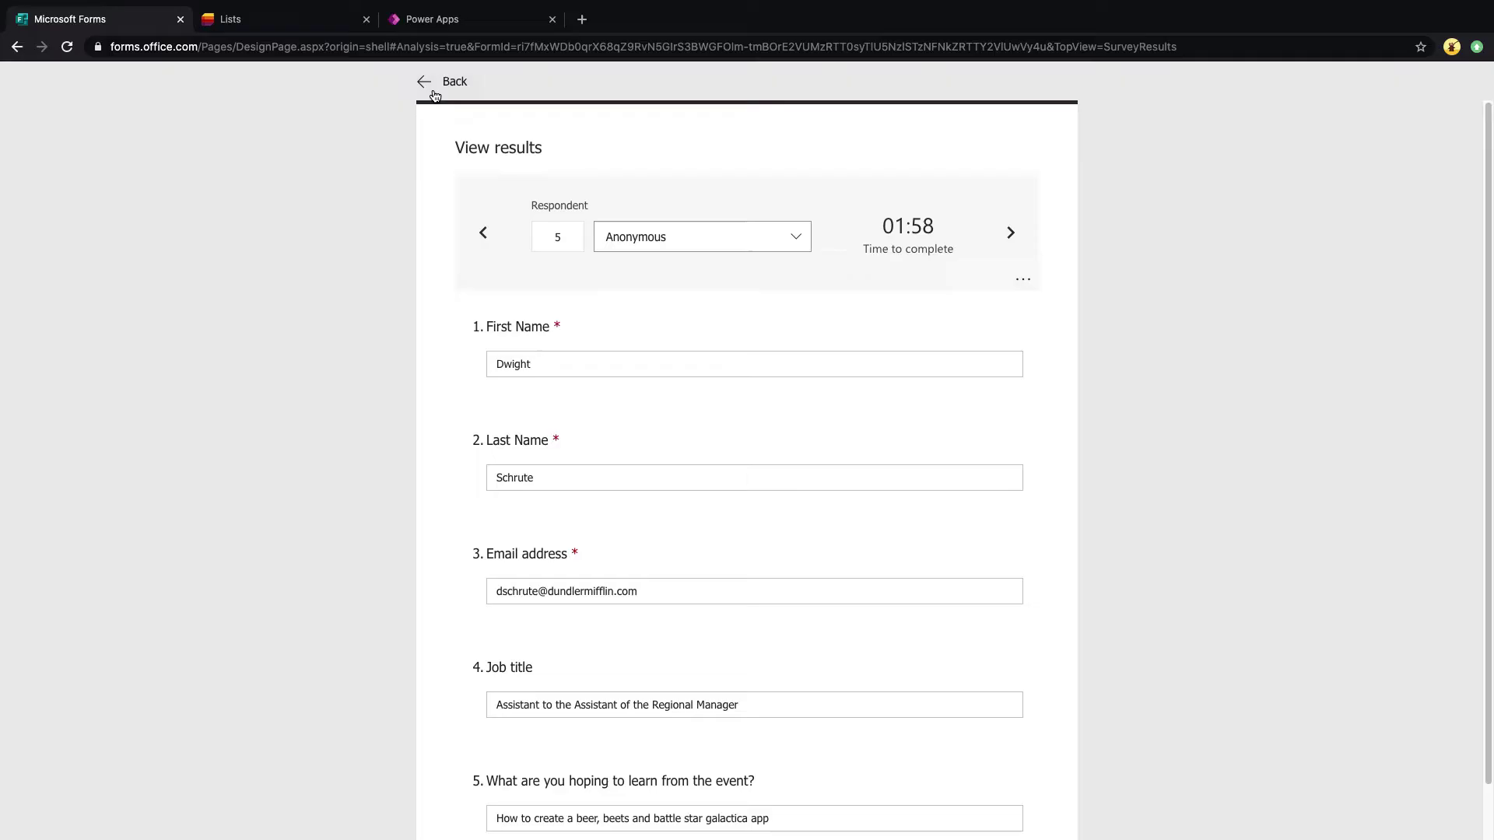
- Export the responses to an Excel workbook, open it, then switch to Microsoft Lists
click(435, 95)
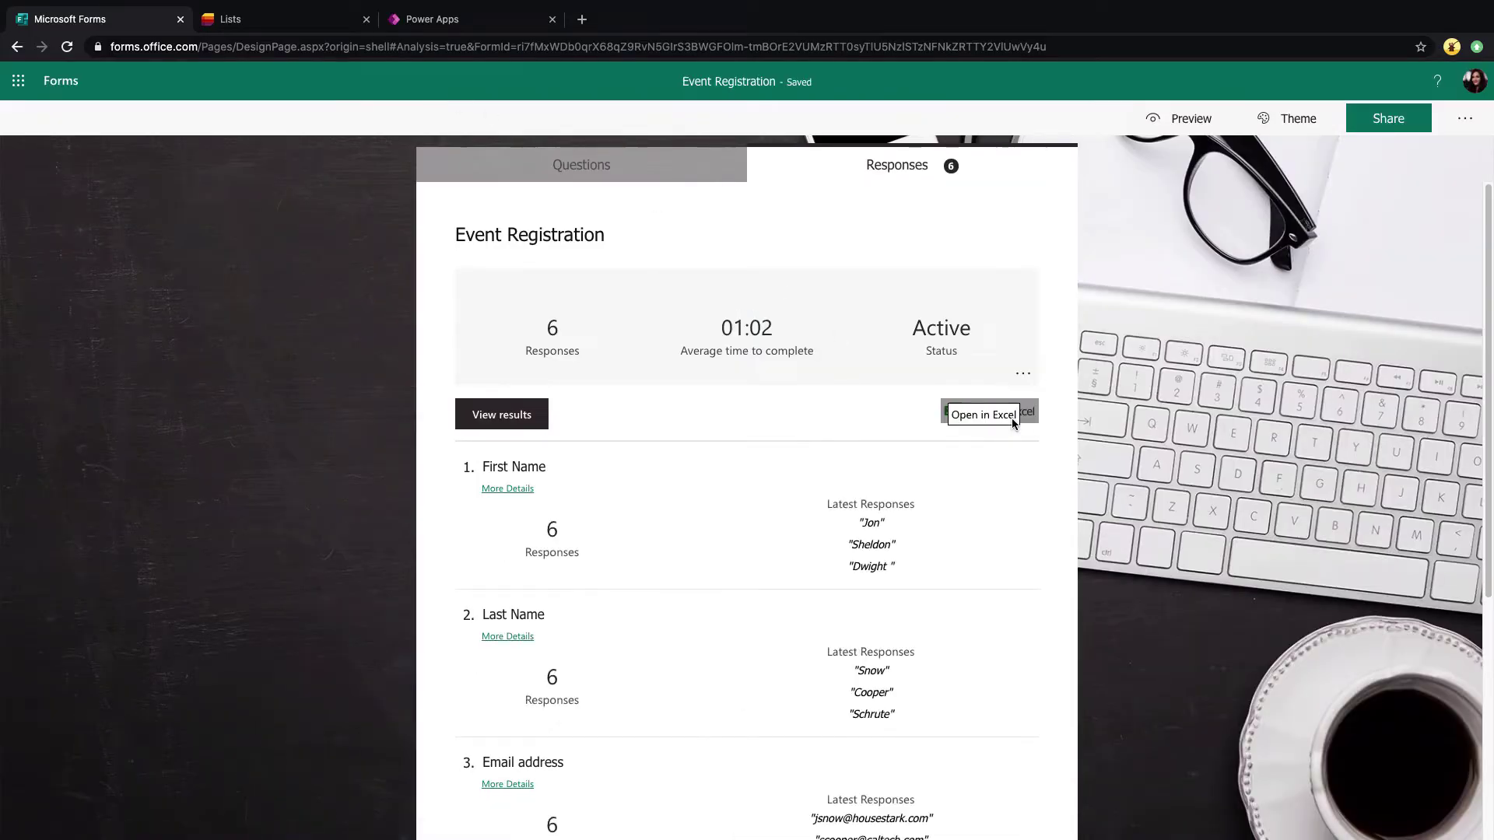
click(980, 408)
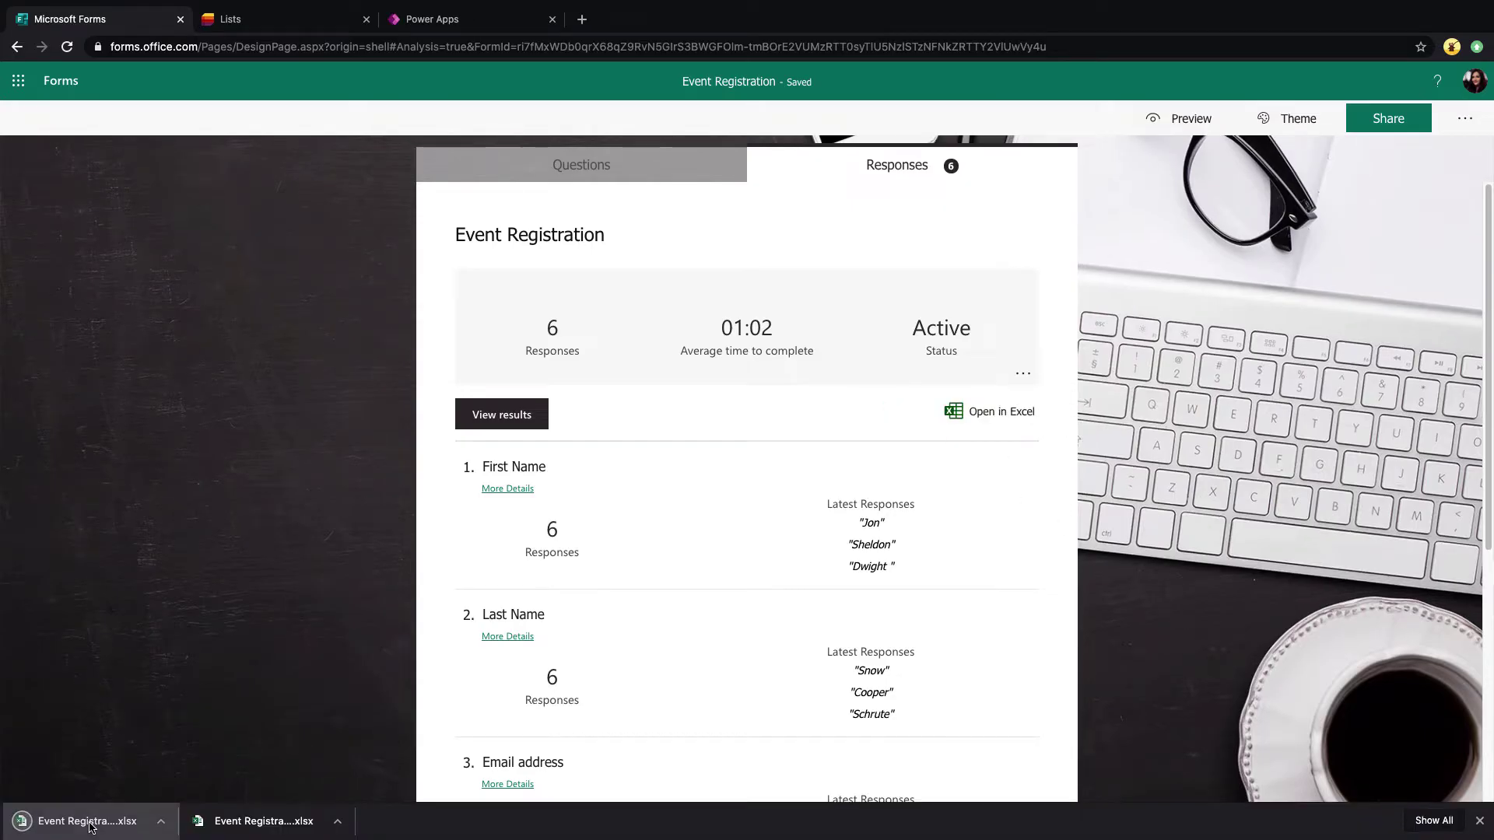
click(88, 827)
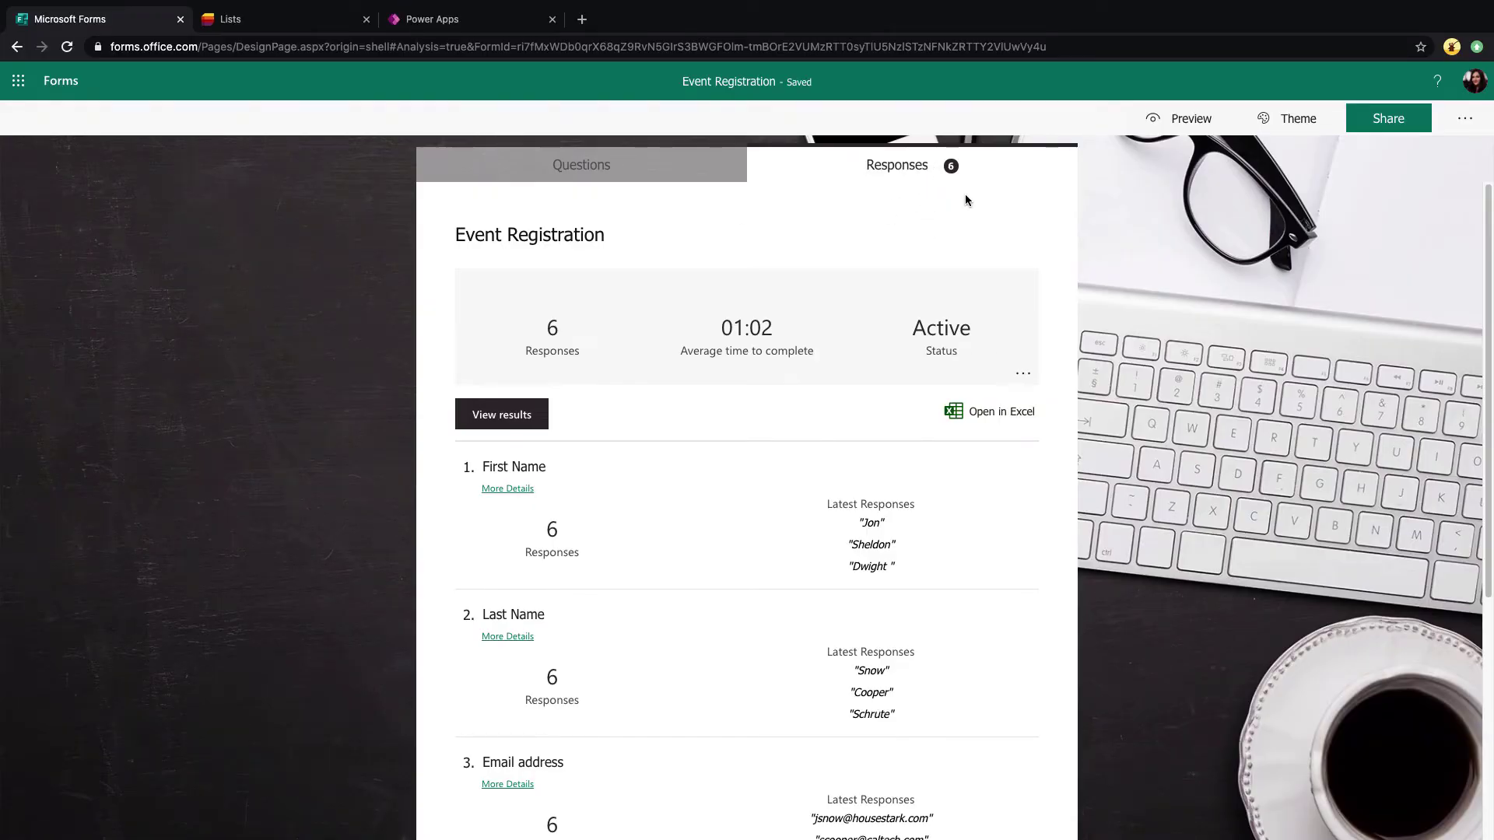
click(265, 29)
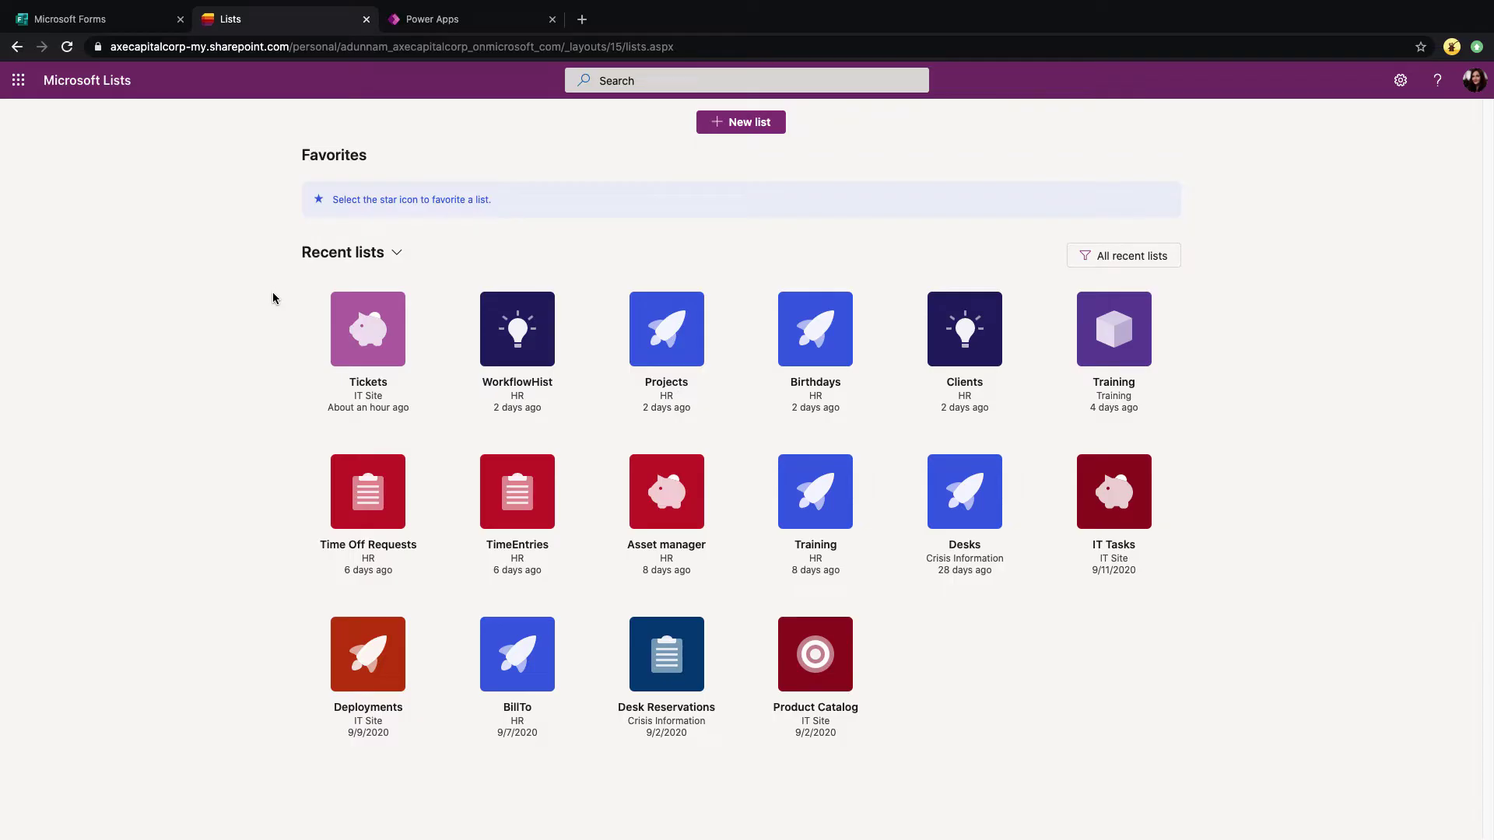
- Open and close the Office 365 app launcher on the Lists home page
click(18, 80)
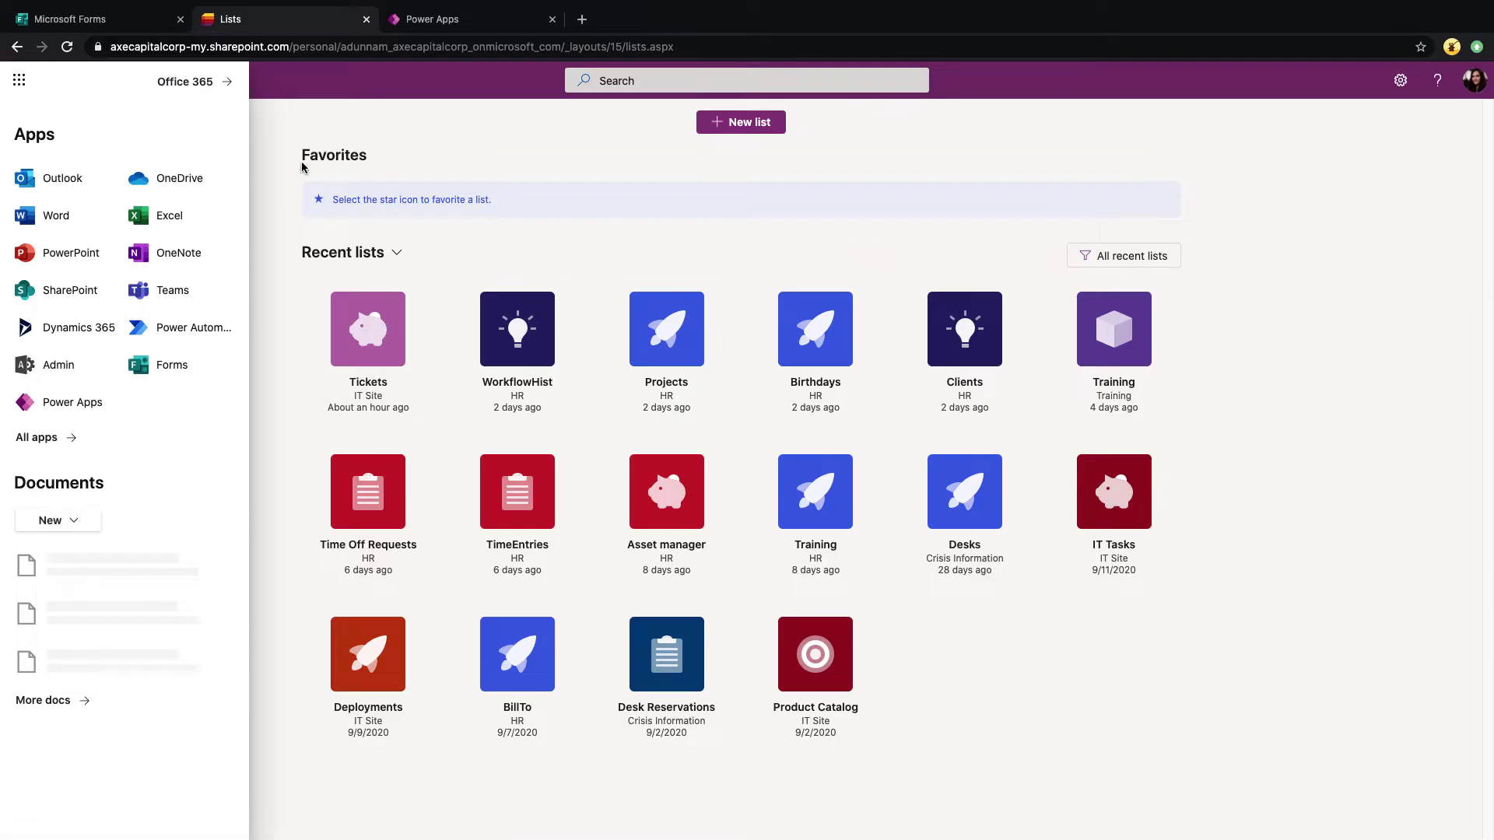
click(278, 164)
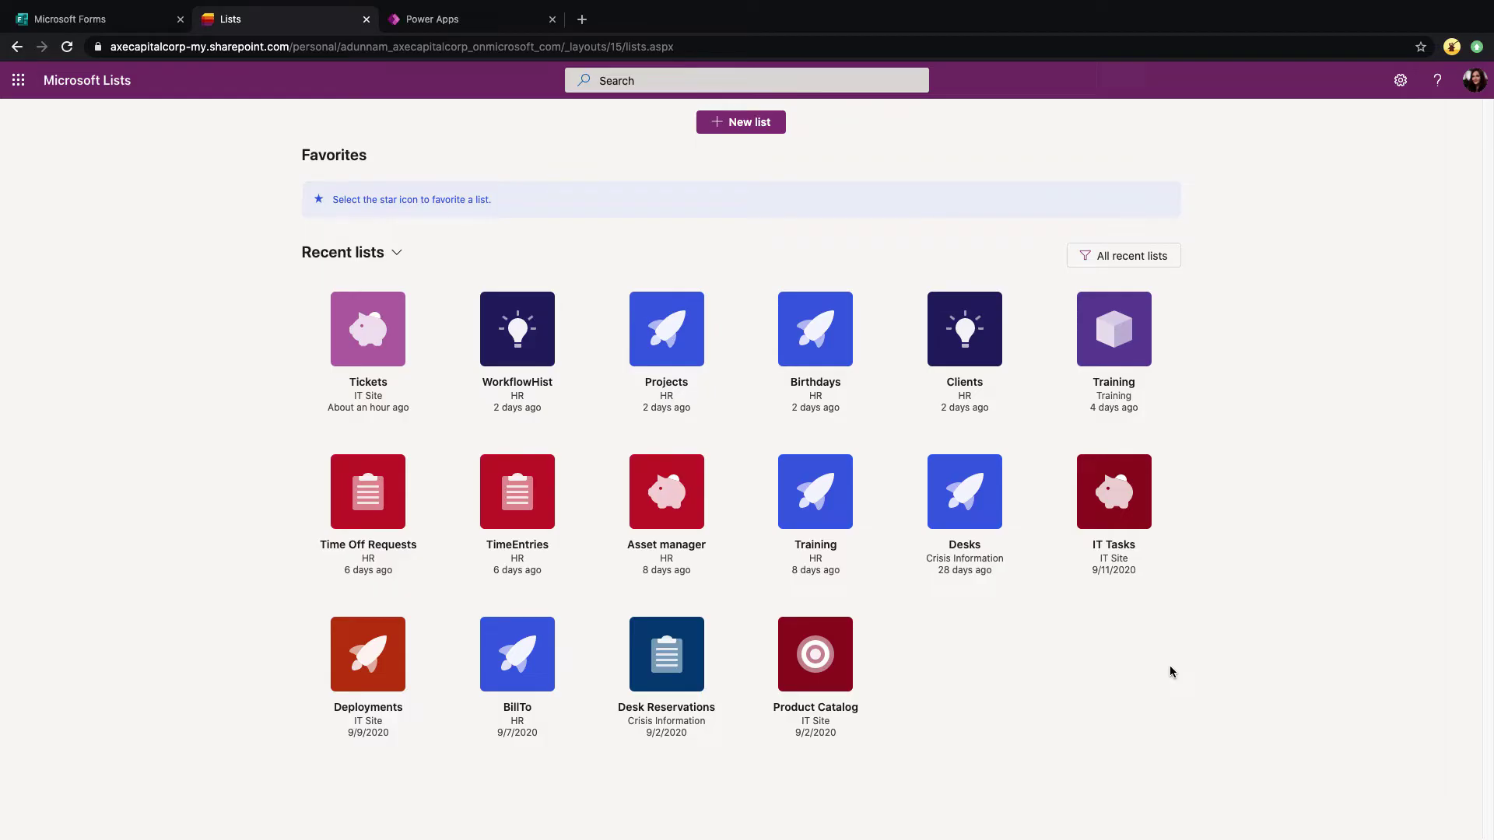
- Start a blank list named Event Registrations with dark red colour, pasted description and clipboard icon
click(768, 133)
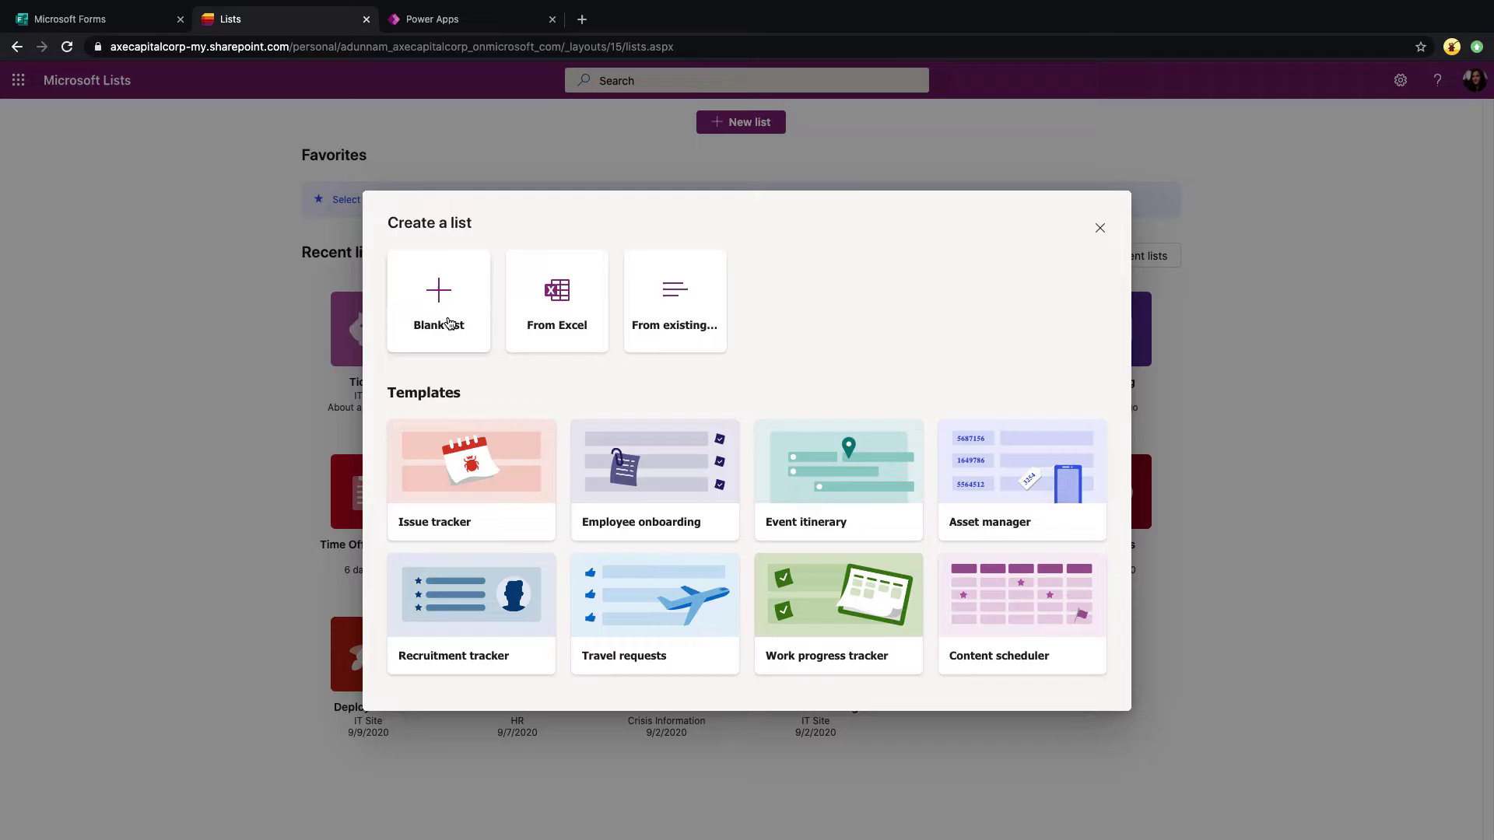
click(455, 341)
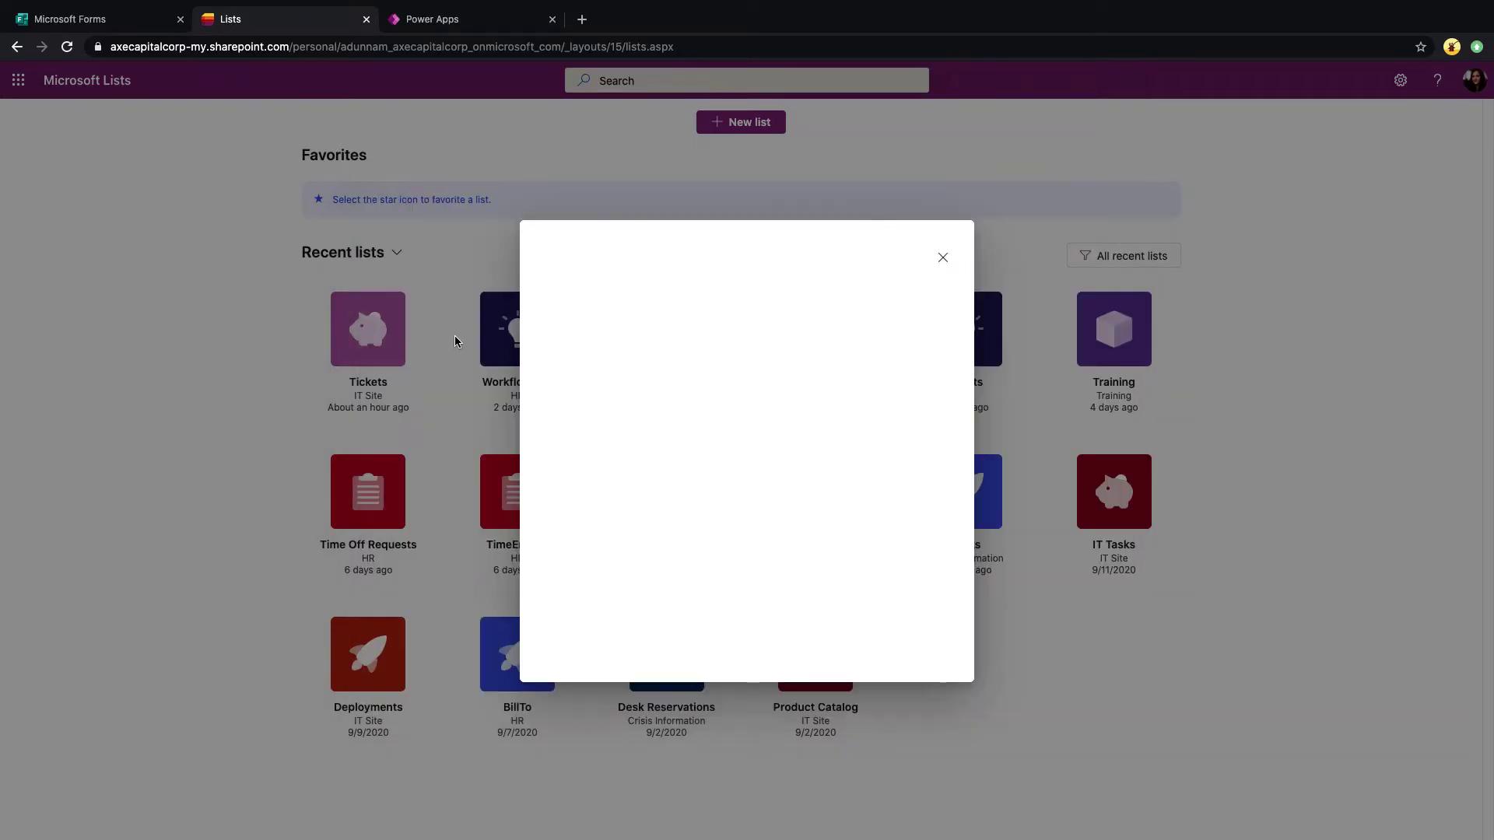
text(E)
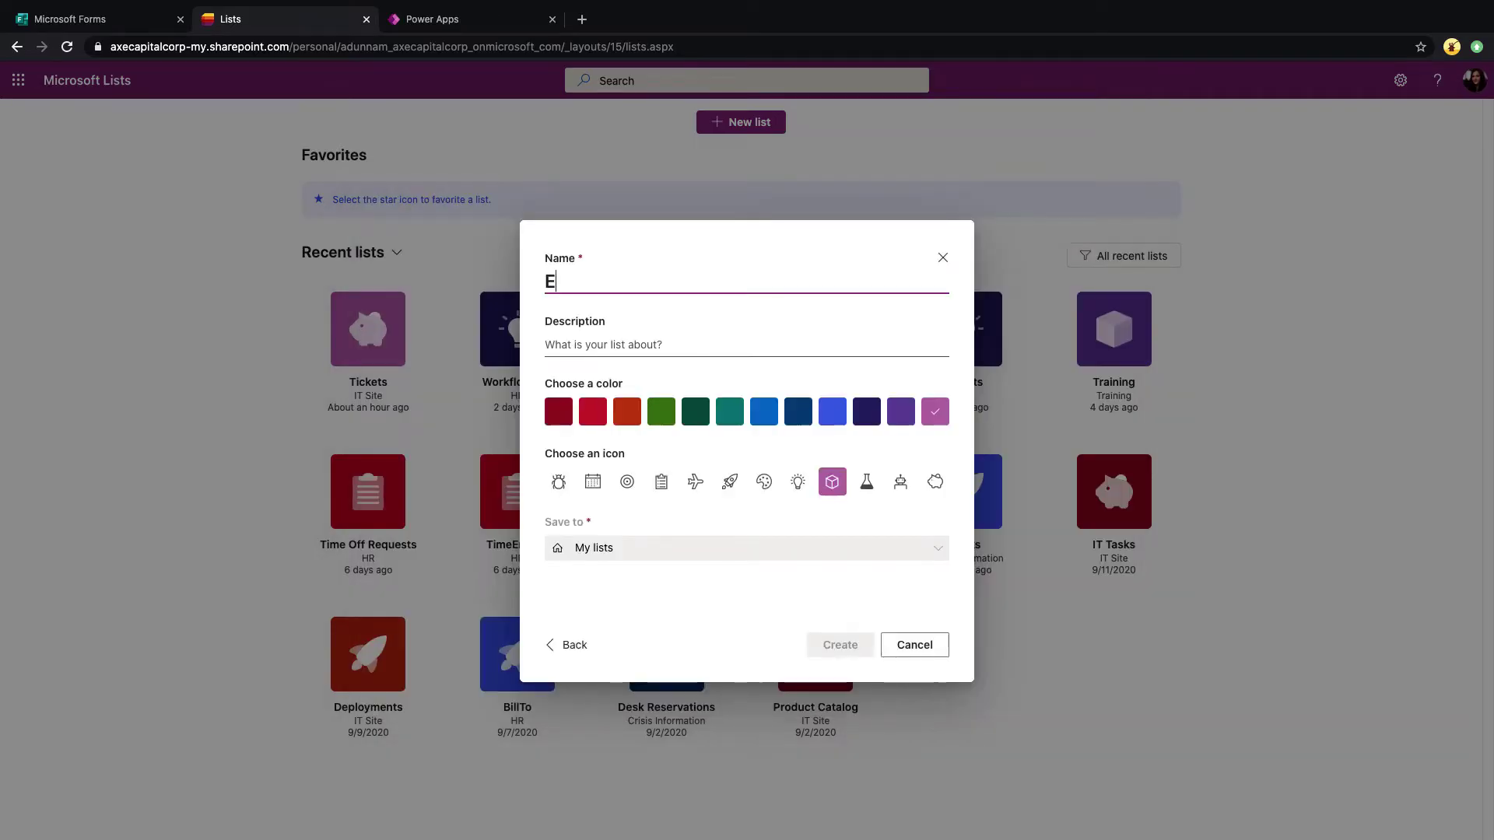
text(vent Reqistrations)
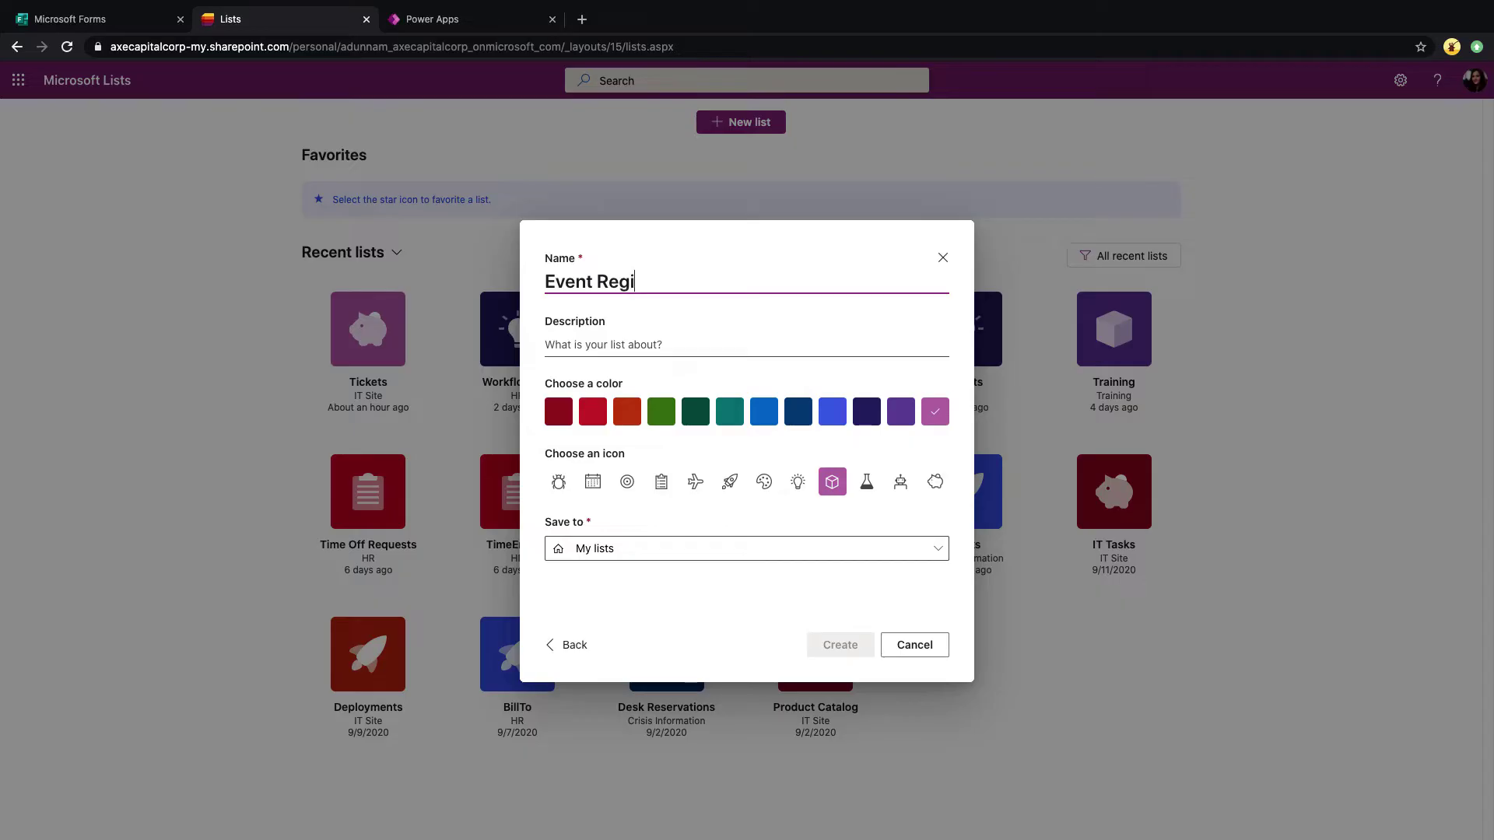
click(627, 410)
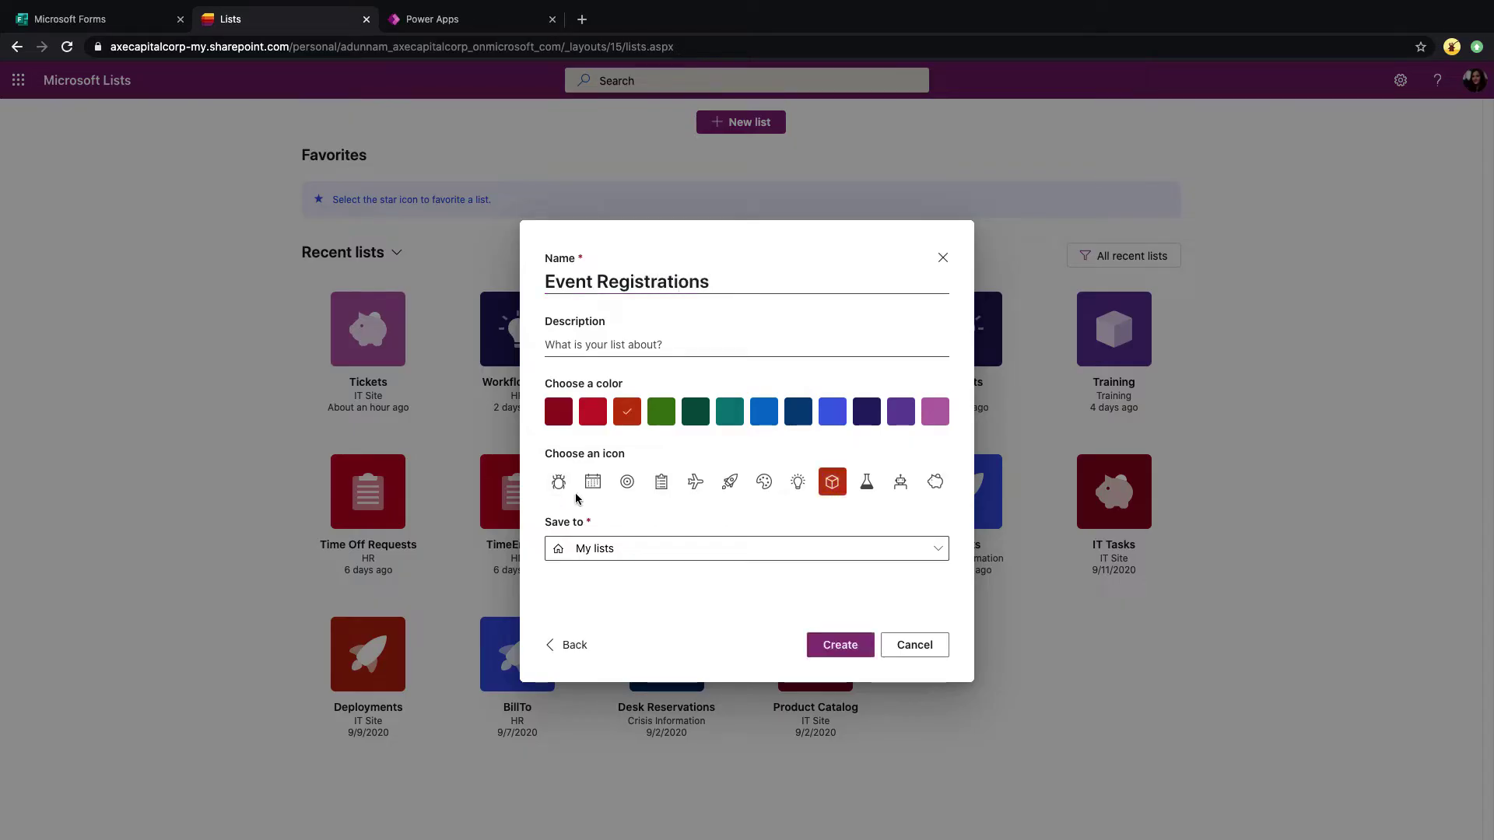
click(560, 412)
click(635, 344)
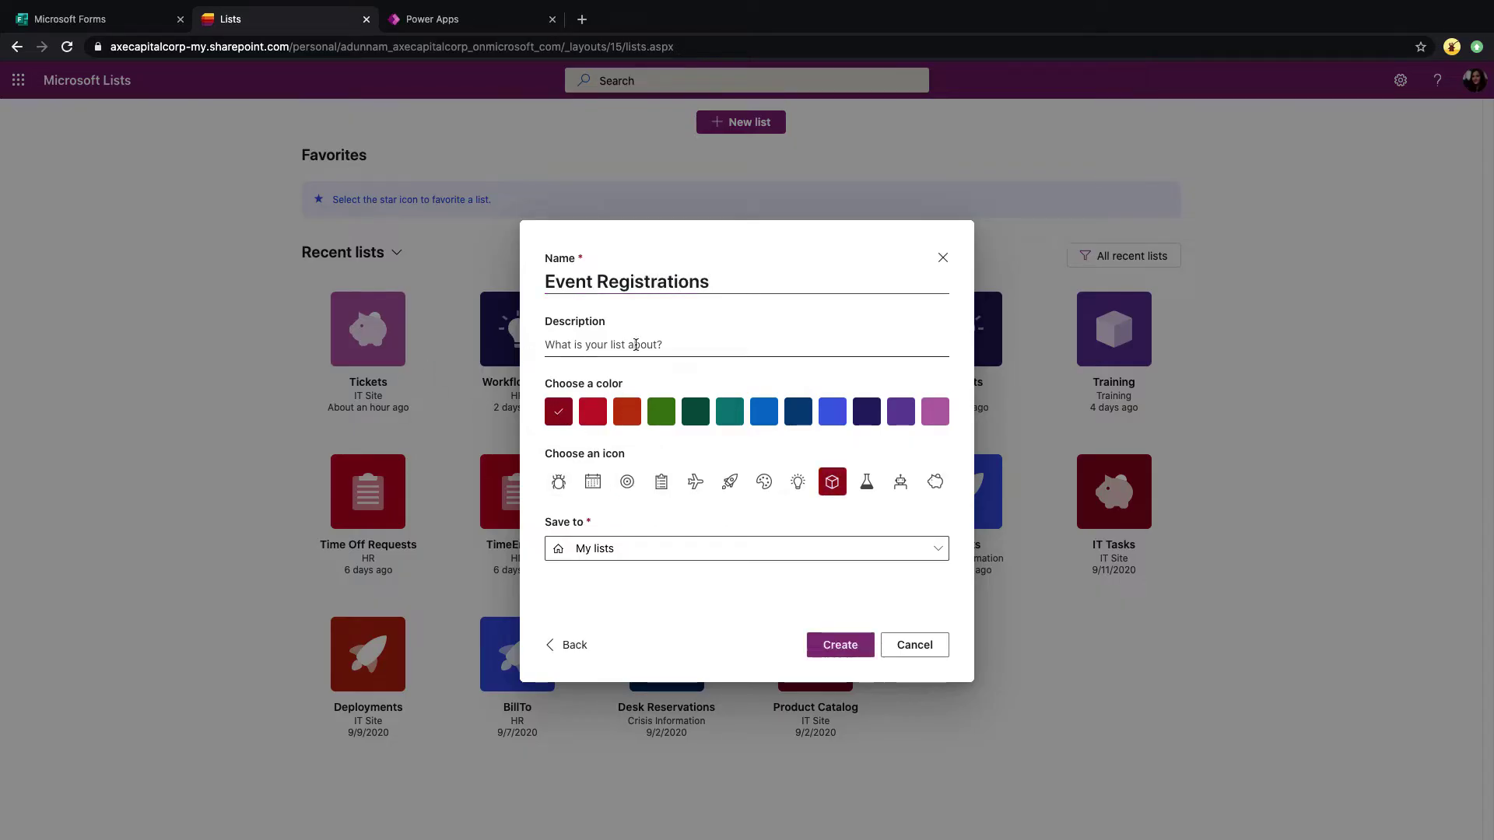
text(Registrations for our event)
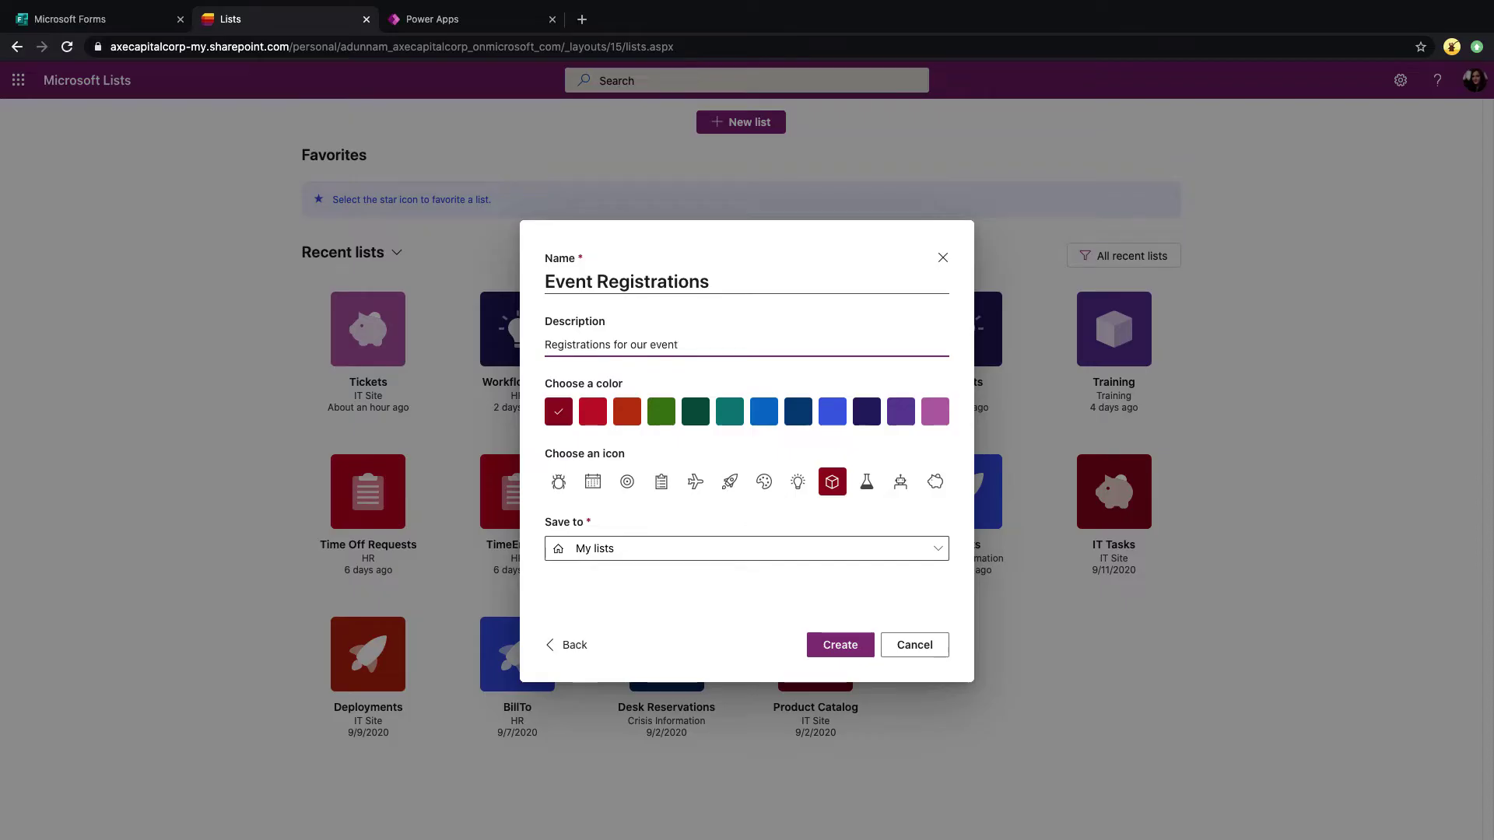
click(661, 482)
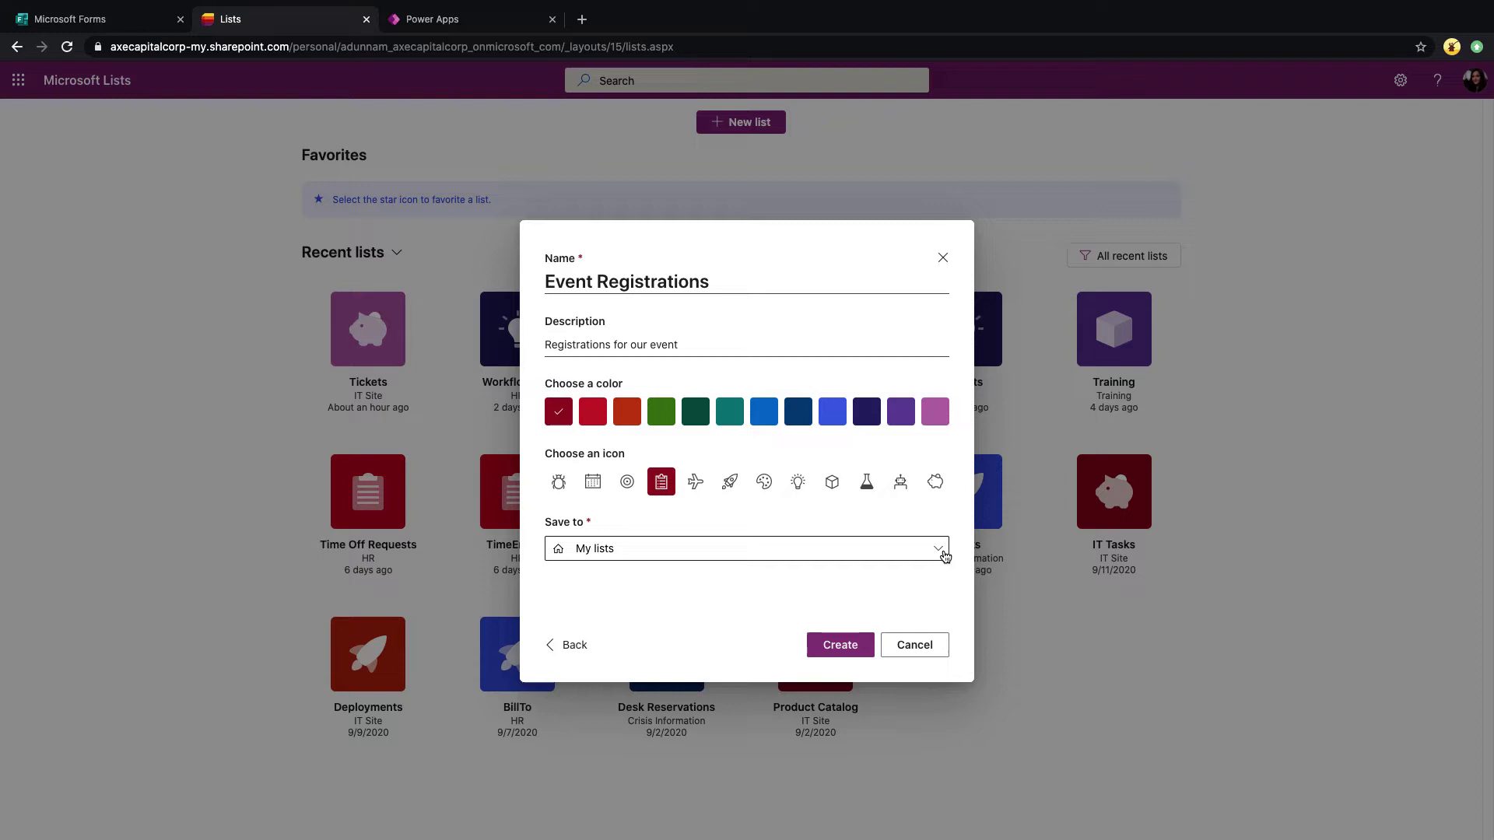
- Browse the list's save location options to find IT Site
click(943, 551)
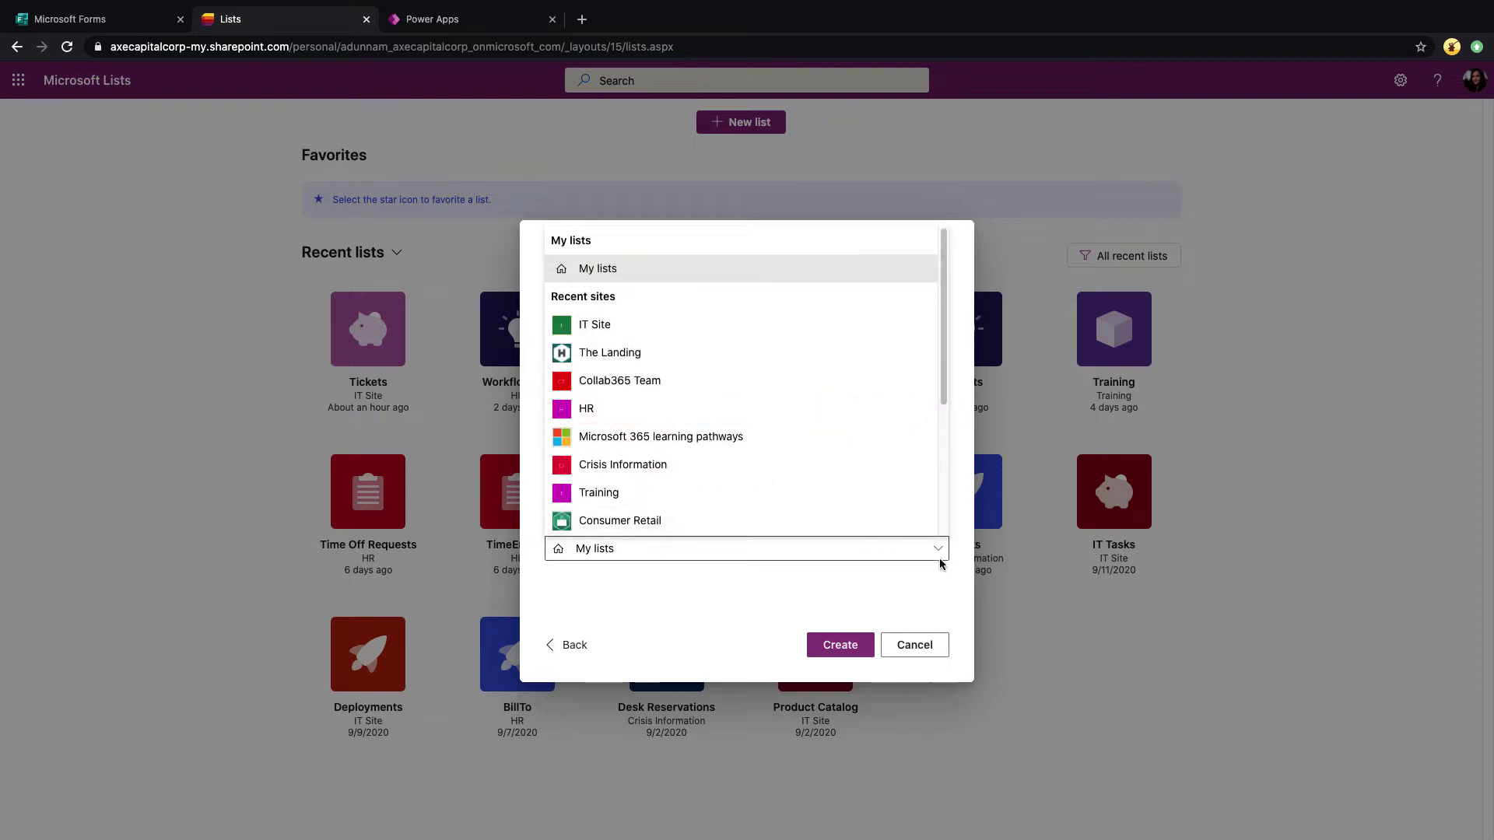
click(940, 572)
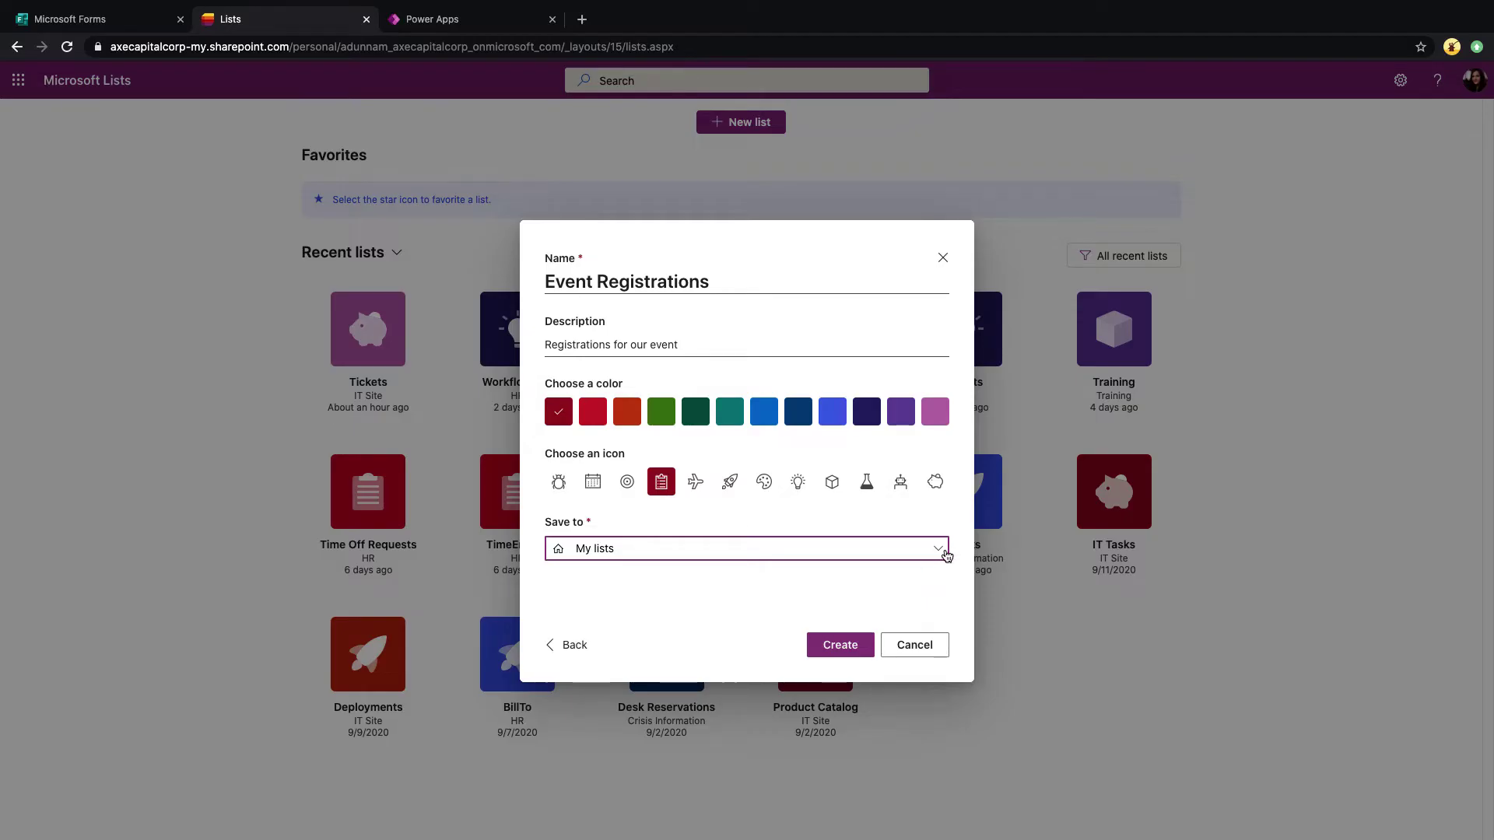
click(945, 553)
scroll(920, 536, down, 3)
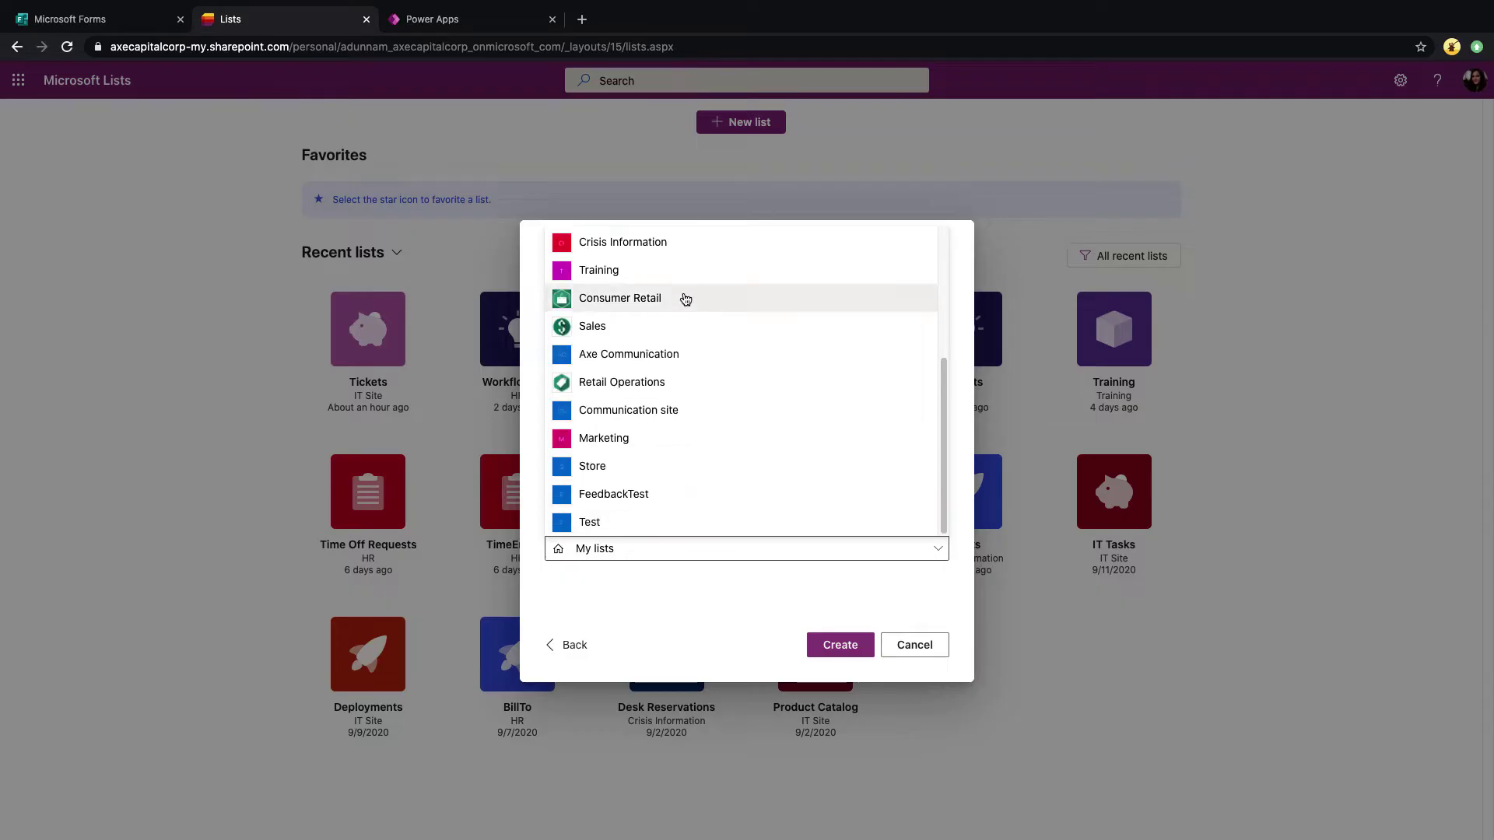
scroll(700, 335, up, 3)
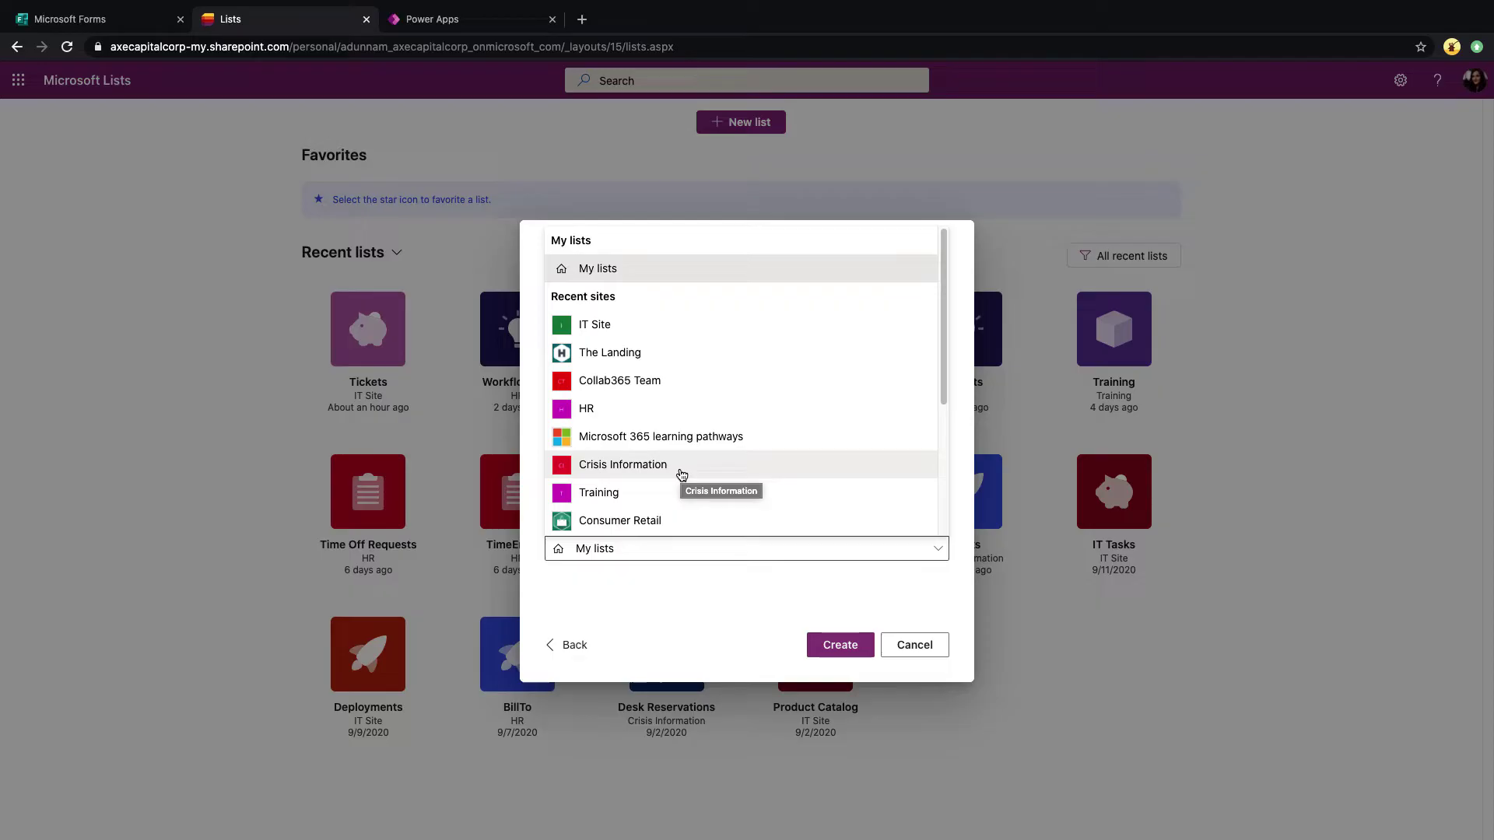
scroll(691, 467, down, 2)
scroll(692, 467, up, 2)
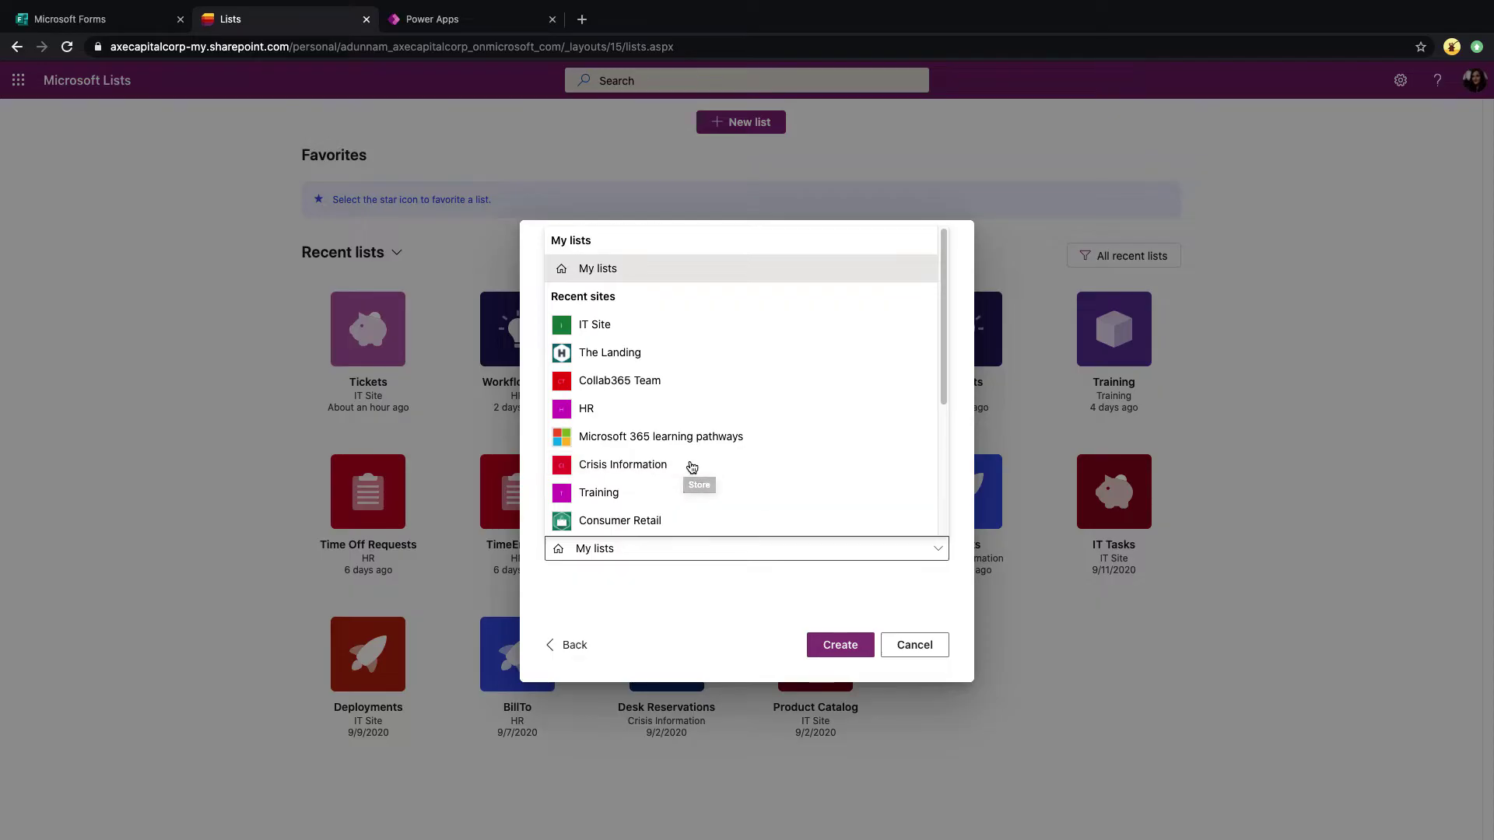
- Create the Event Registrations list on IT Site, check the form's questions, then return to the list
click(613, 327)
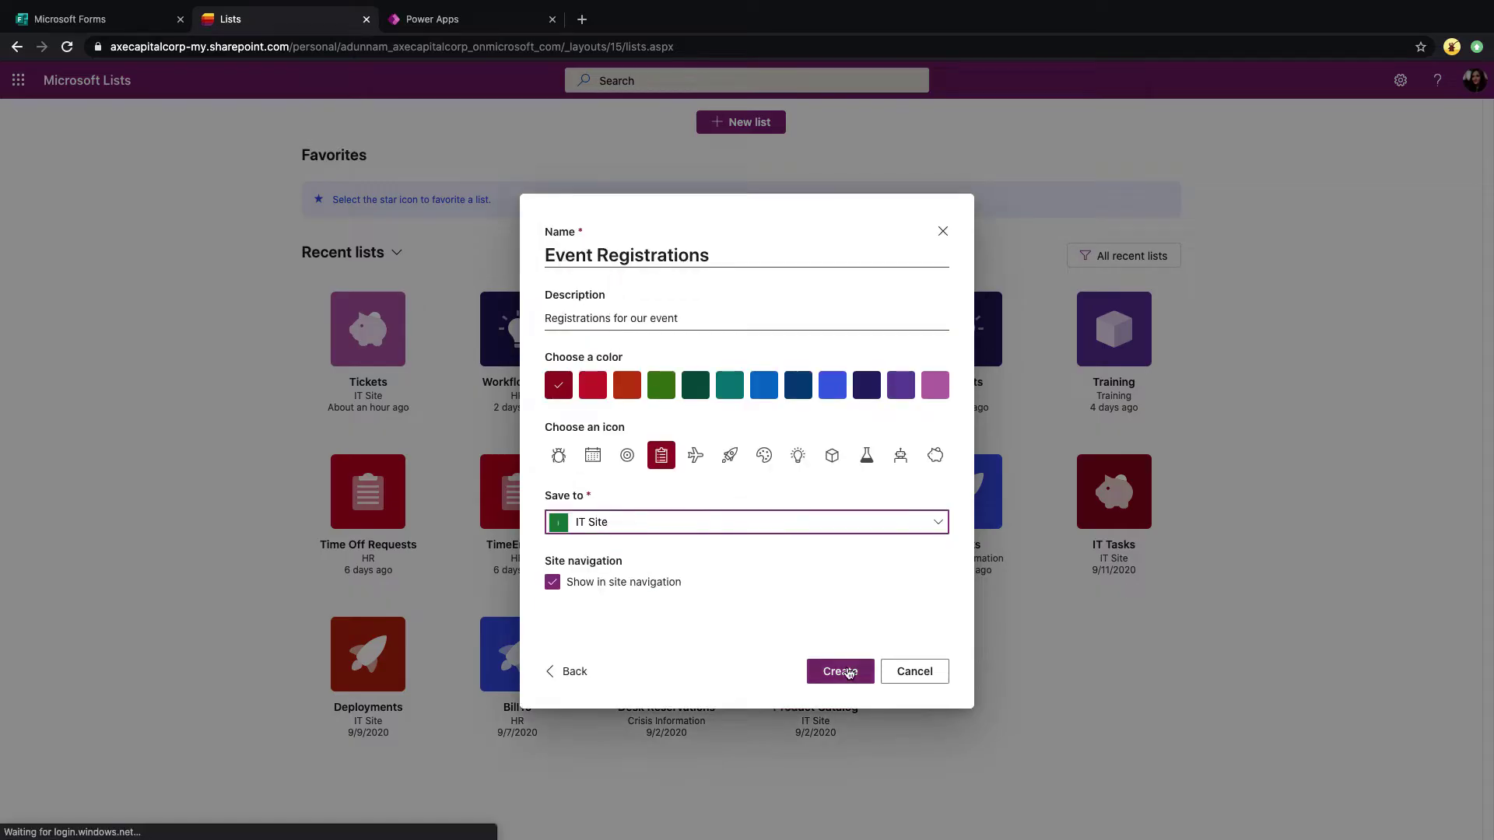
click(840, 672)
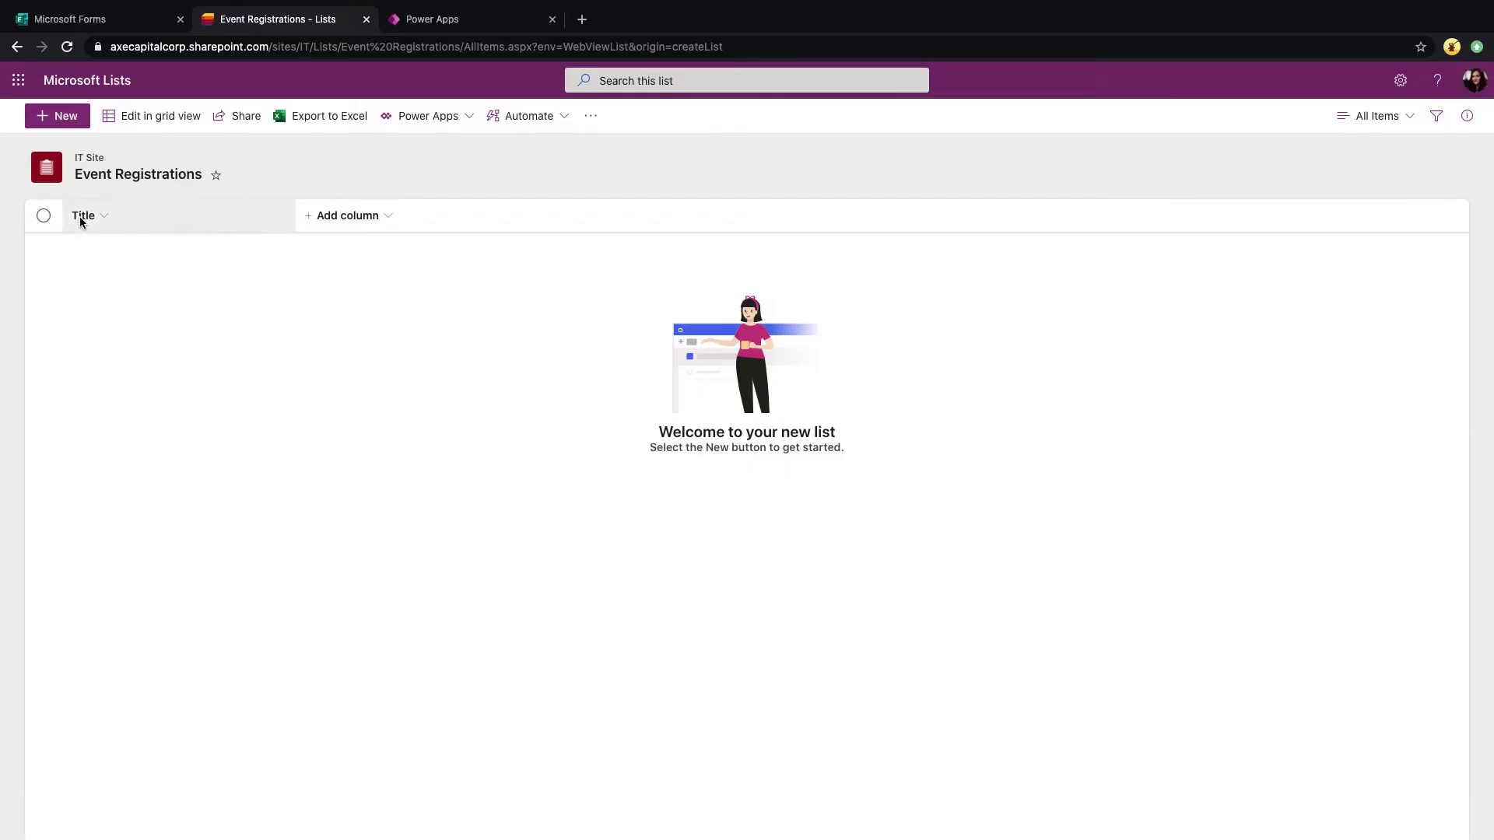
click(84, 15)
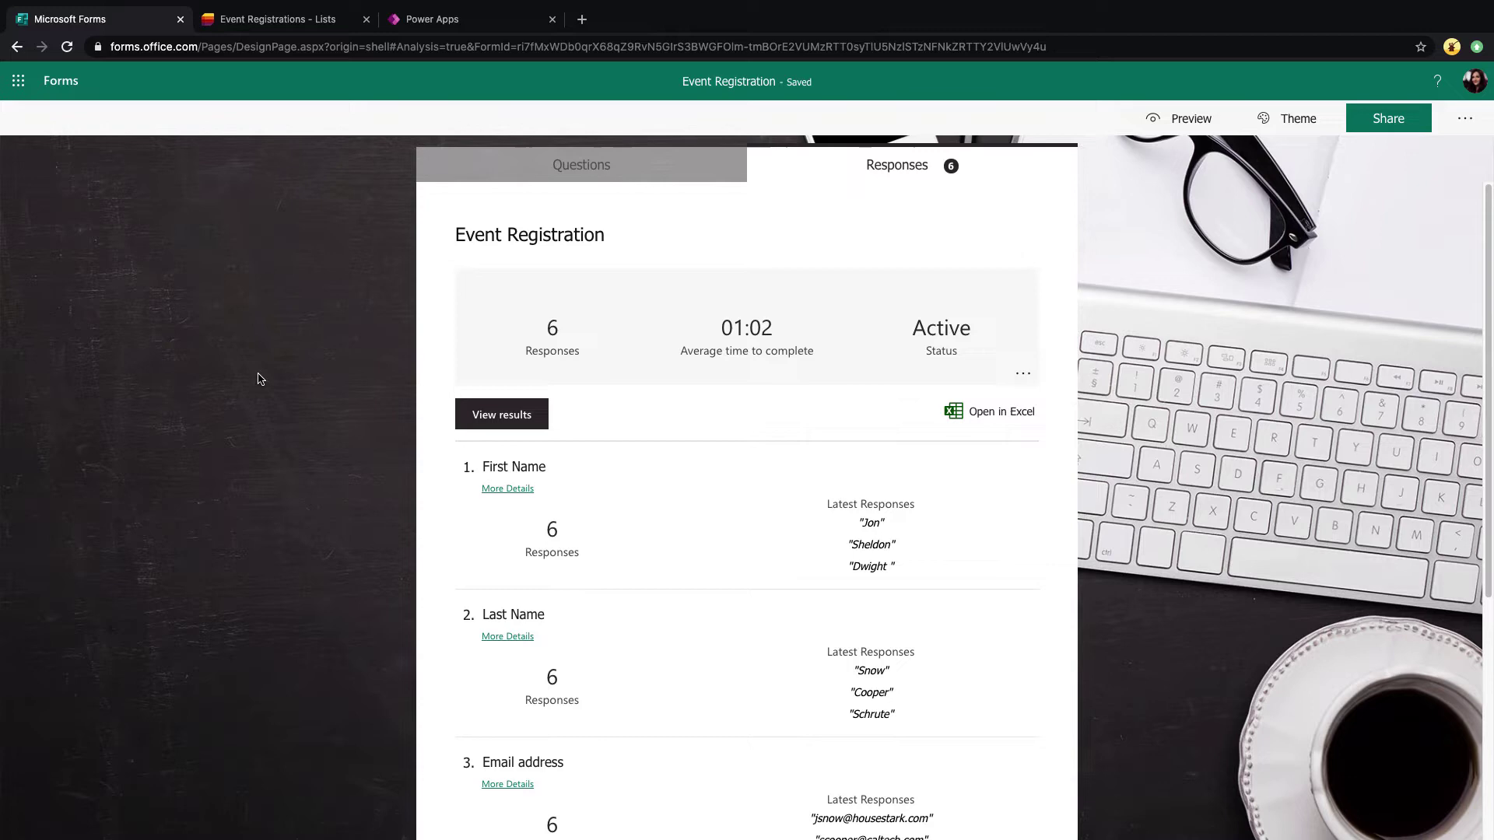
click(513, 165)
scroll(334, 421, down, 2)
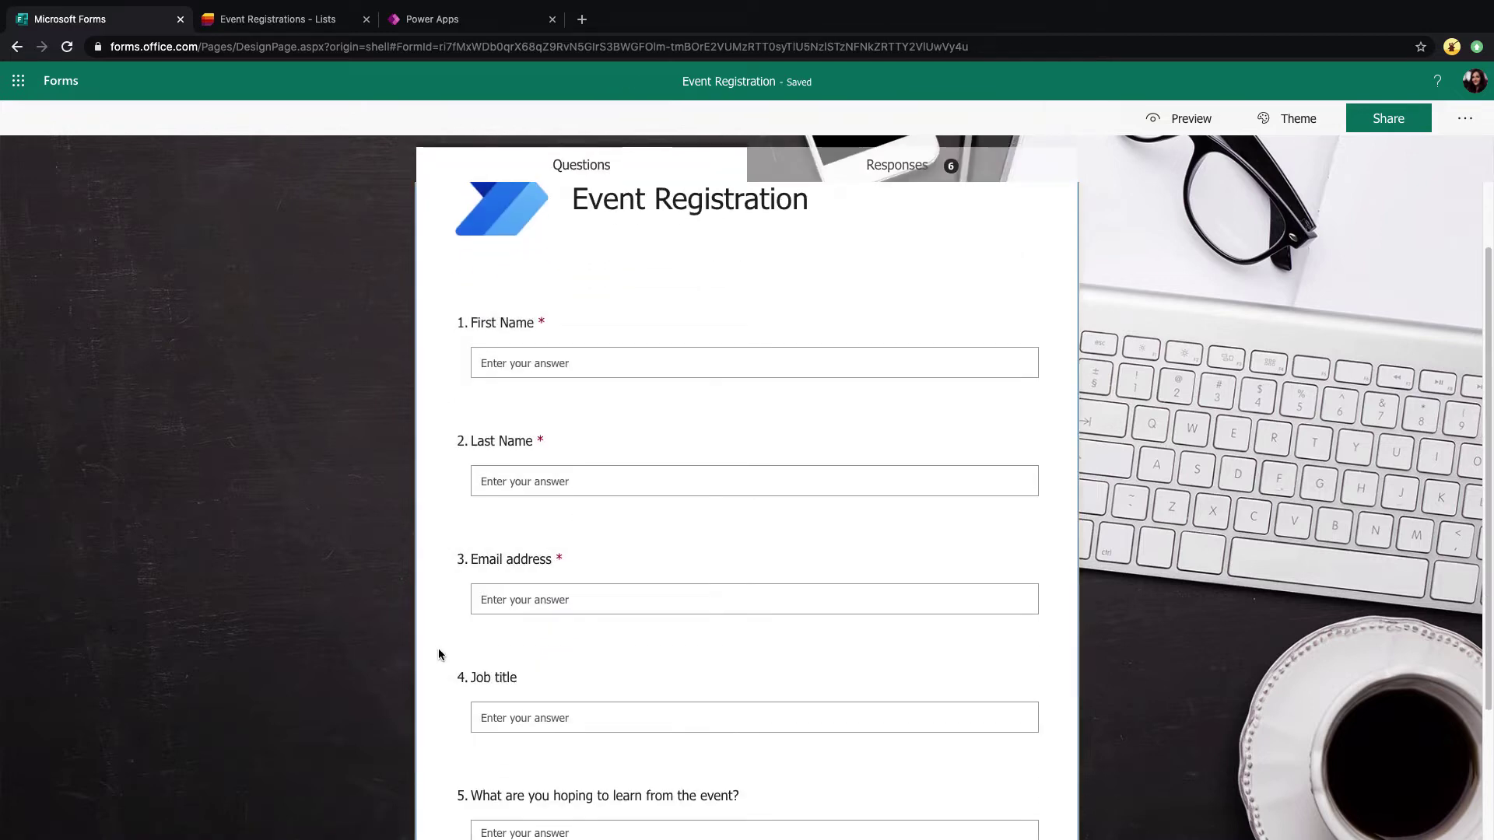
scroll(433, 652, down, 1)
click(265, 18)
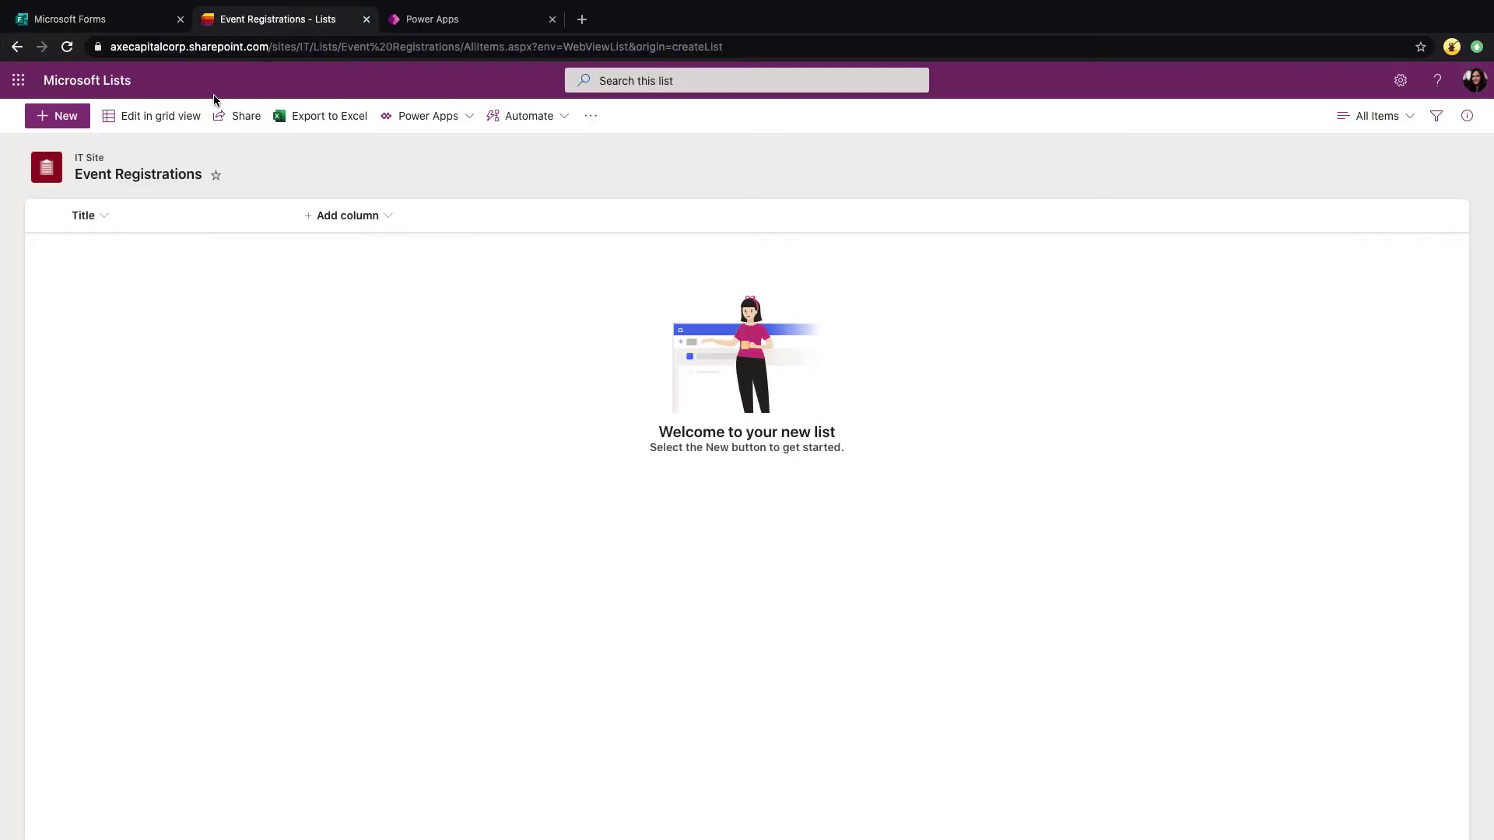
- Rename the Title column to 'Last Name' through its column settings
click(100, 216)
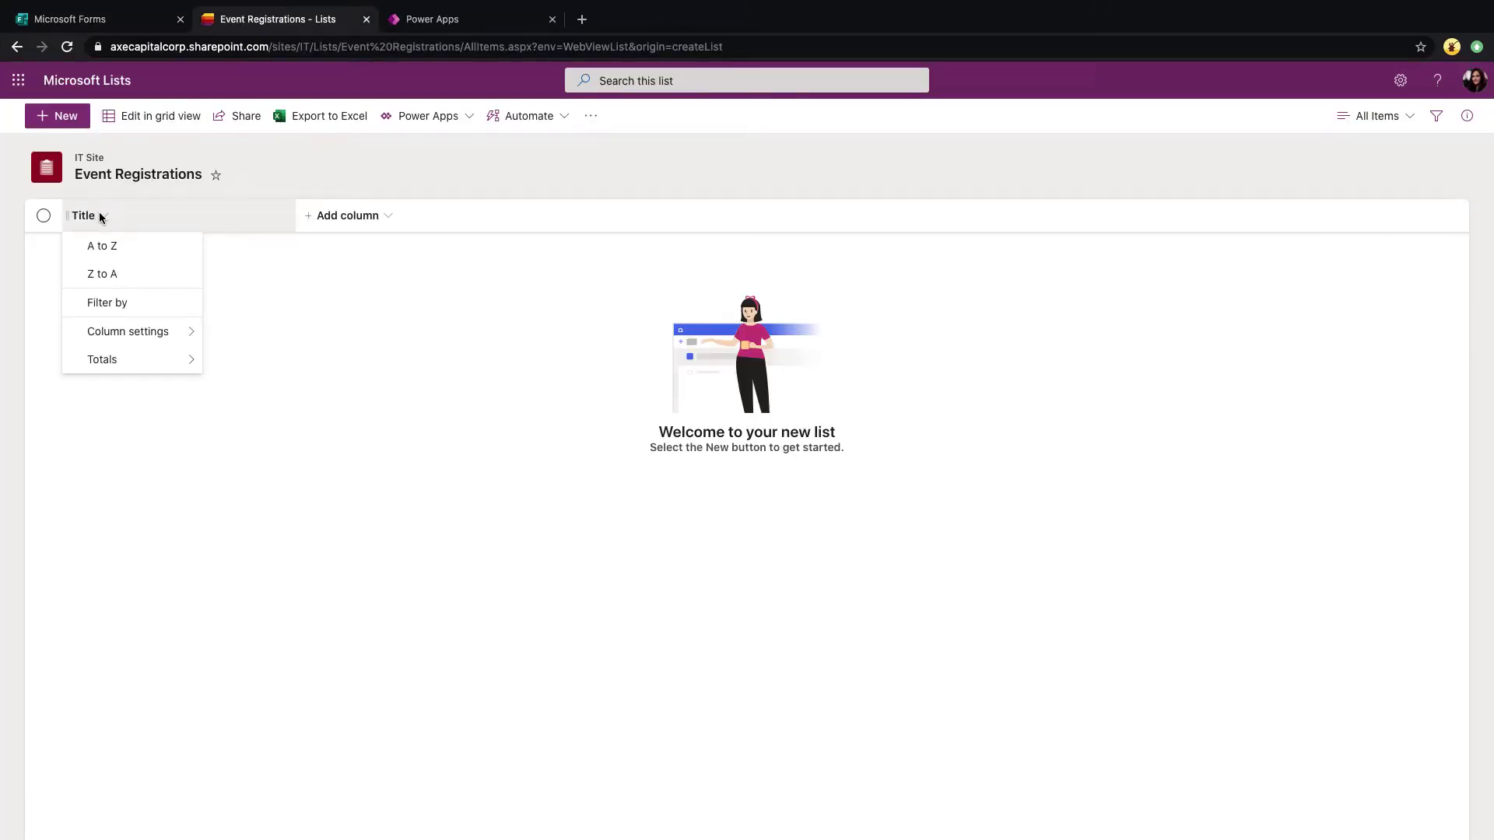
mouse_move(171, 327)
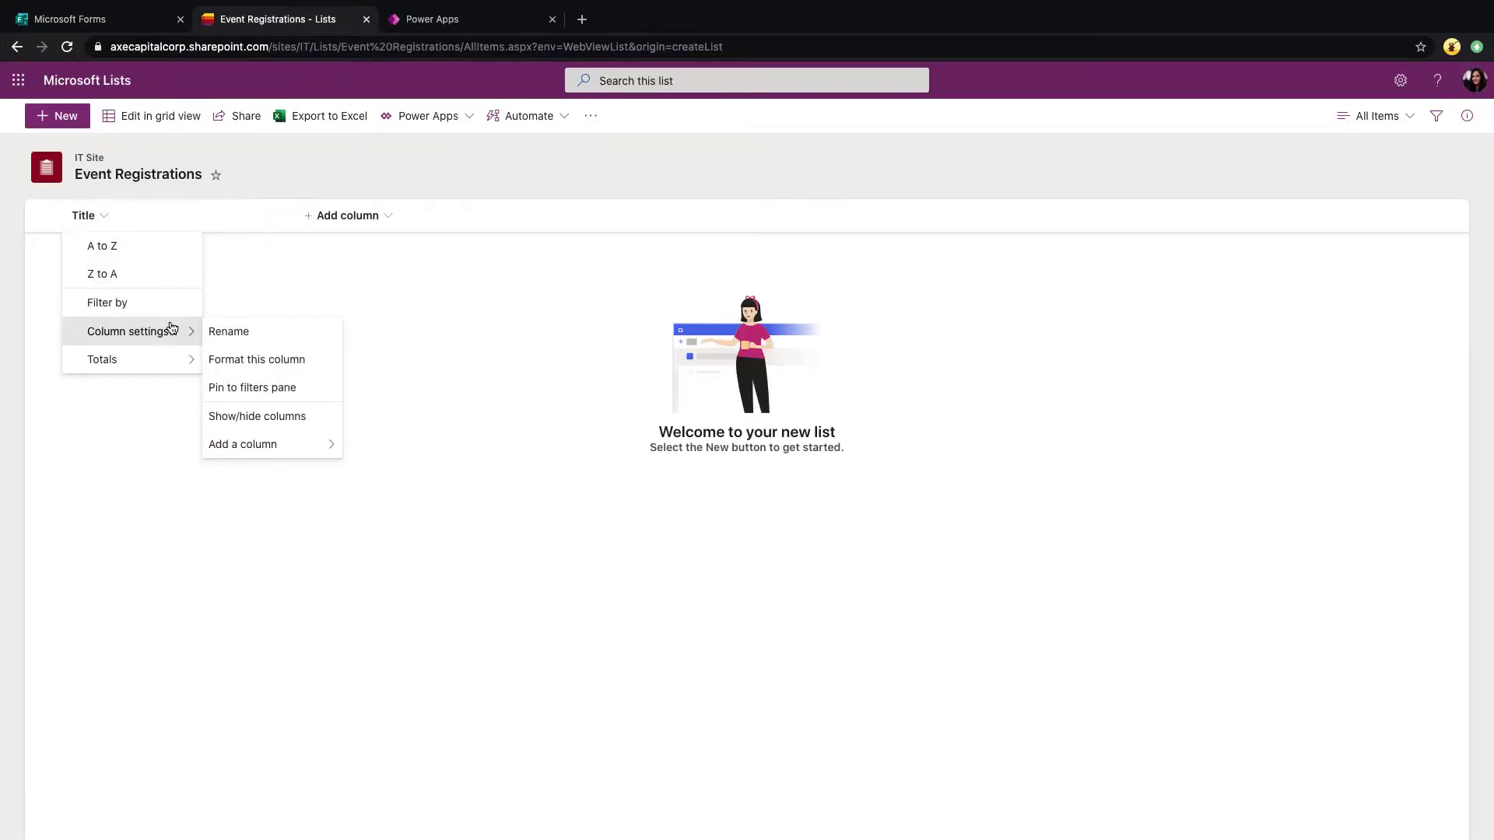
click(117, 219)
click(106, 217)
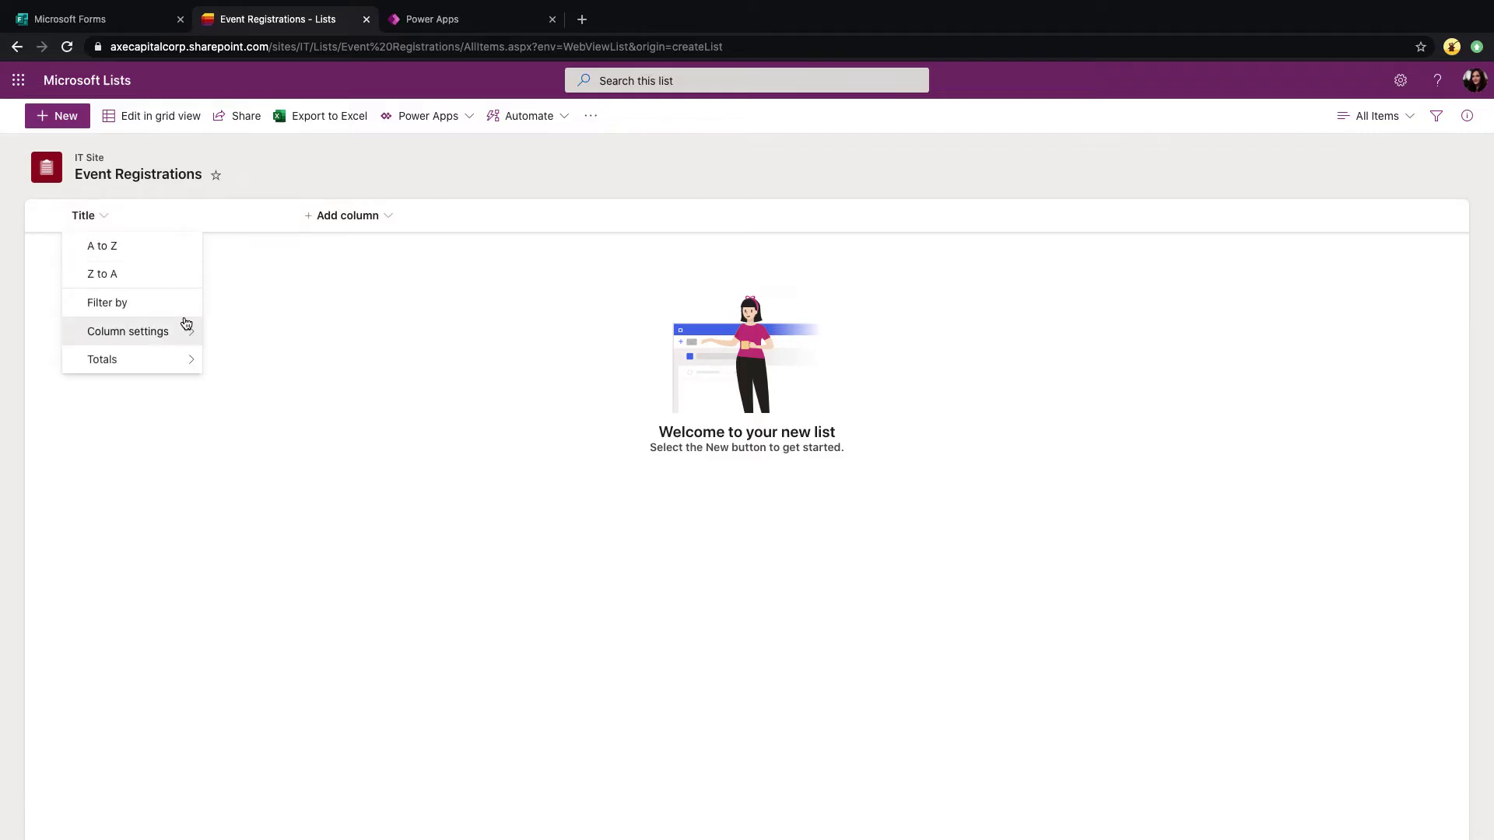
mouse_move(185, 325)
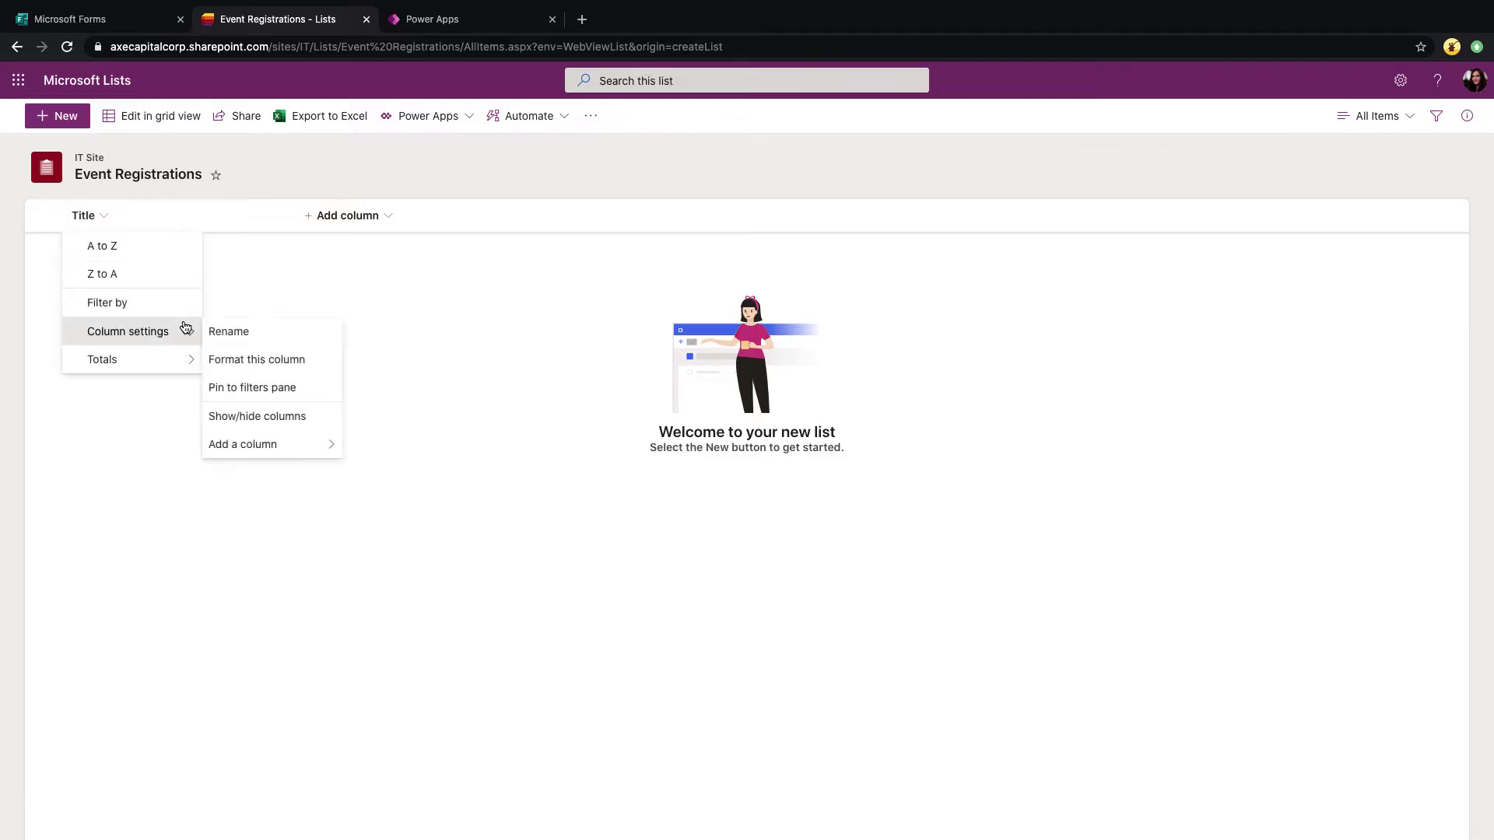
click(265, 335)
text(Last)
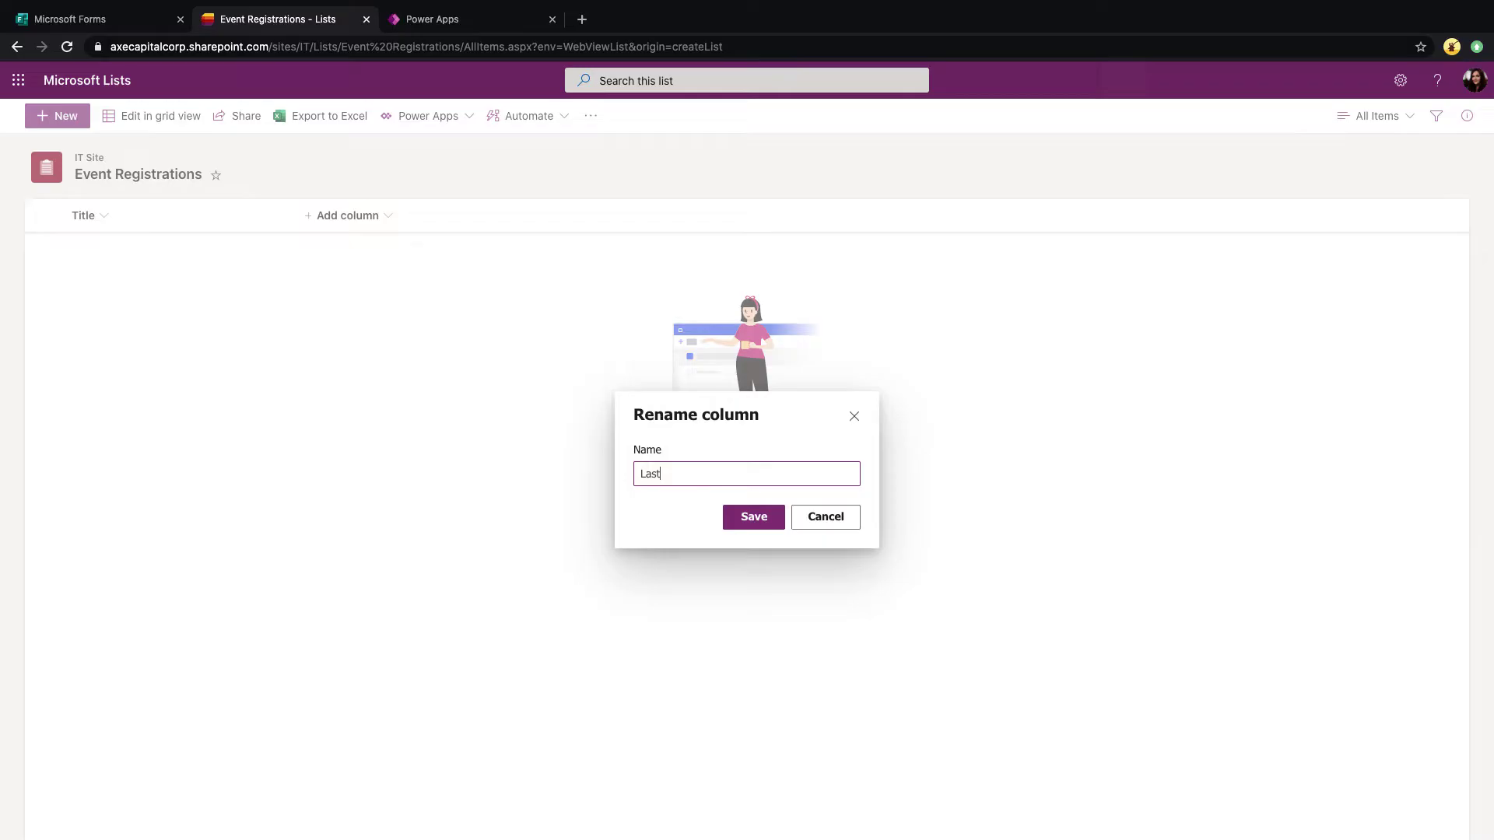
text( Name)
key(Return)
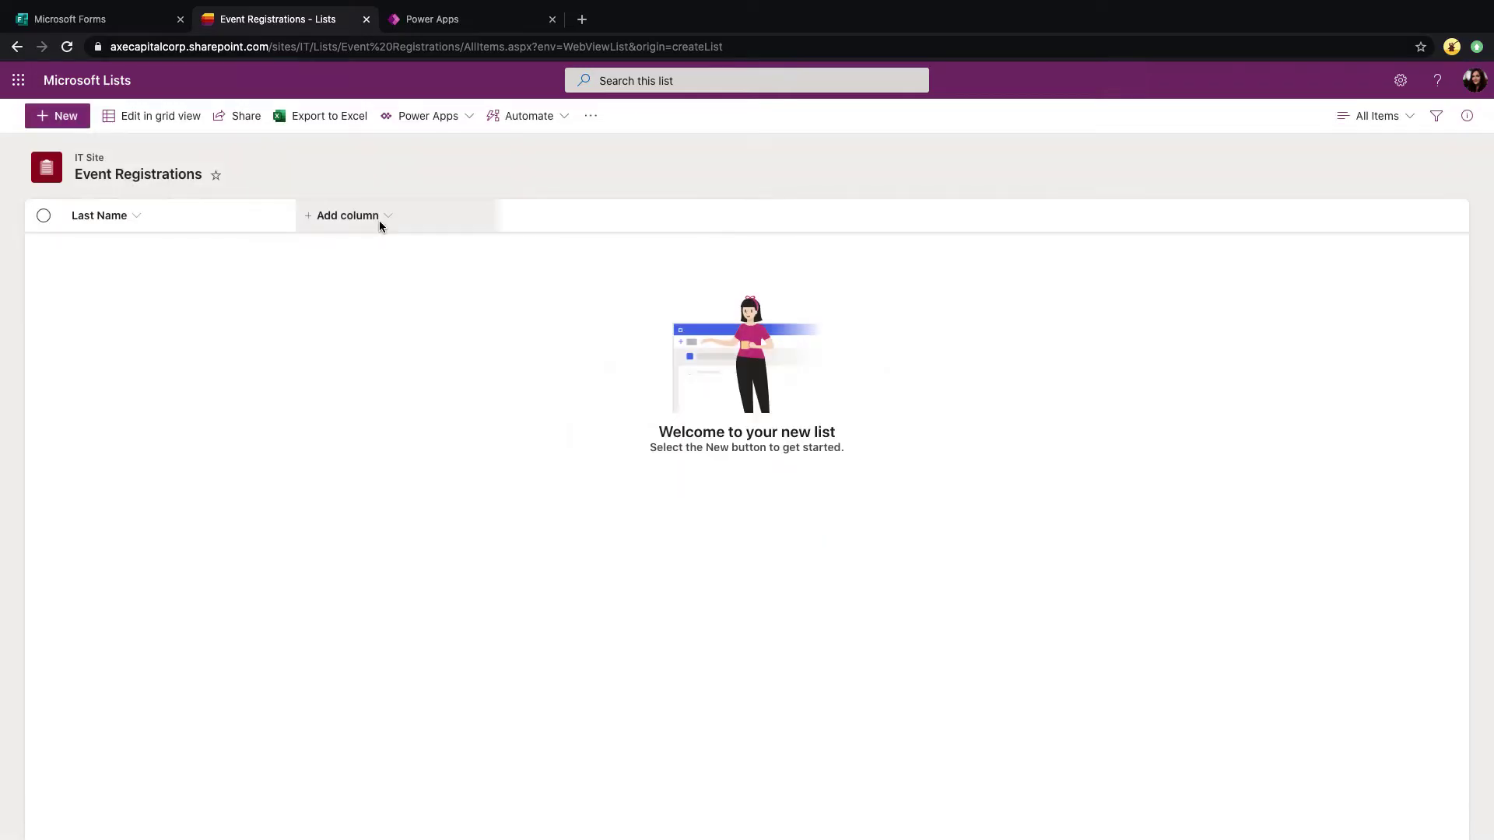
- Look through the Add column types and the form's questions, then return to Event Registrations
click(385, 218)
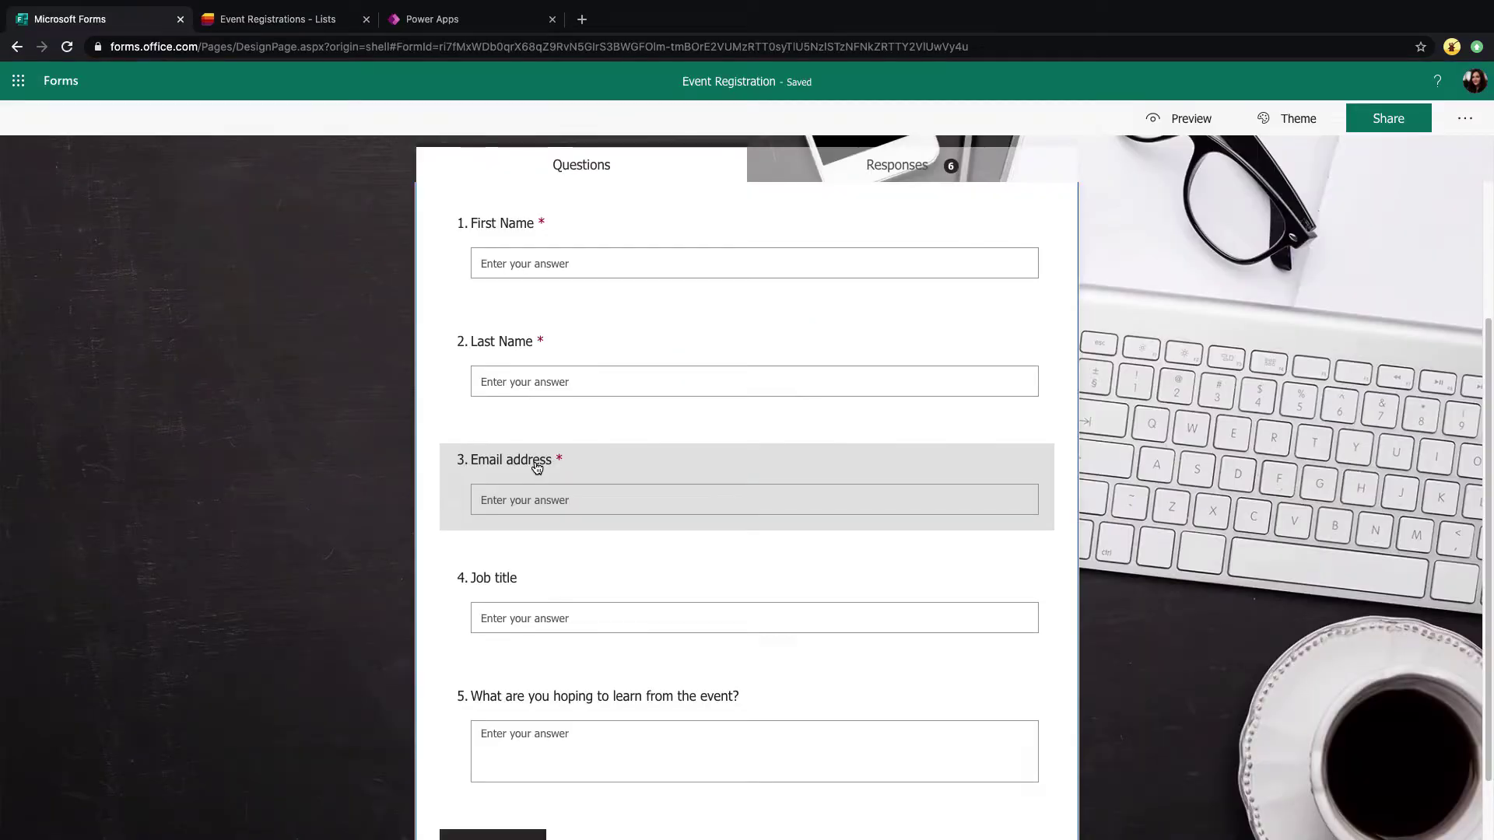
scroll(576, 591, down, 1)
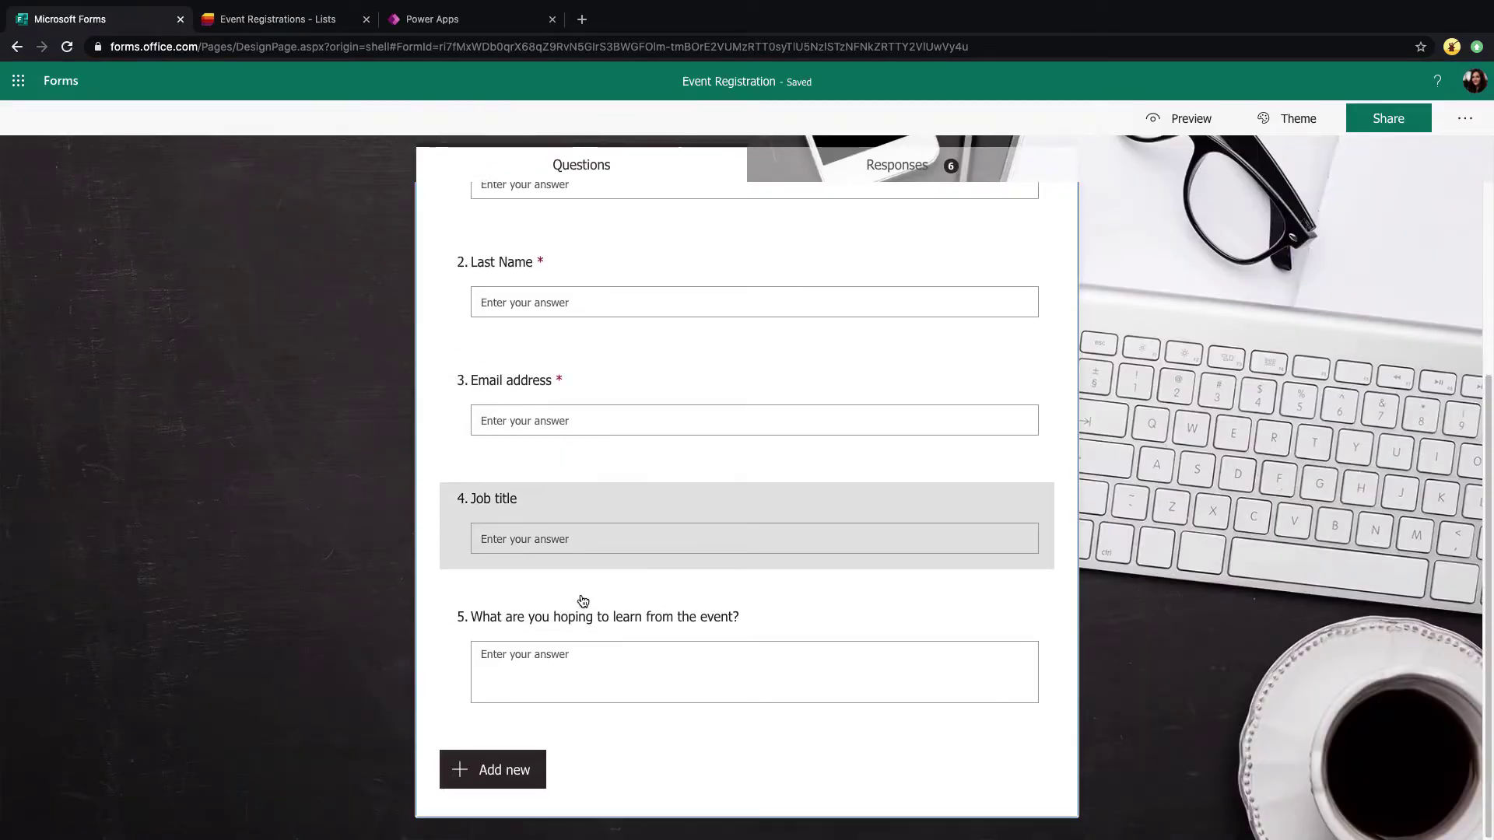
scroll(642, 669, up, 3)
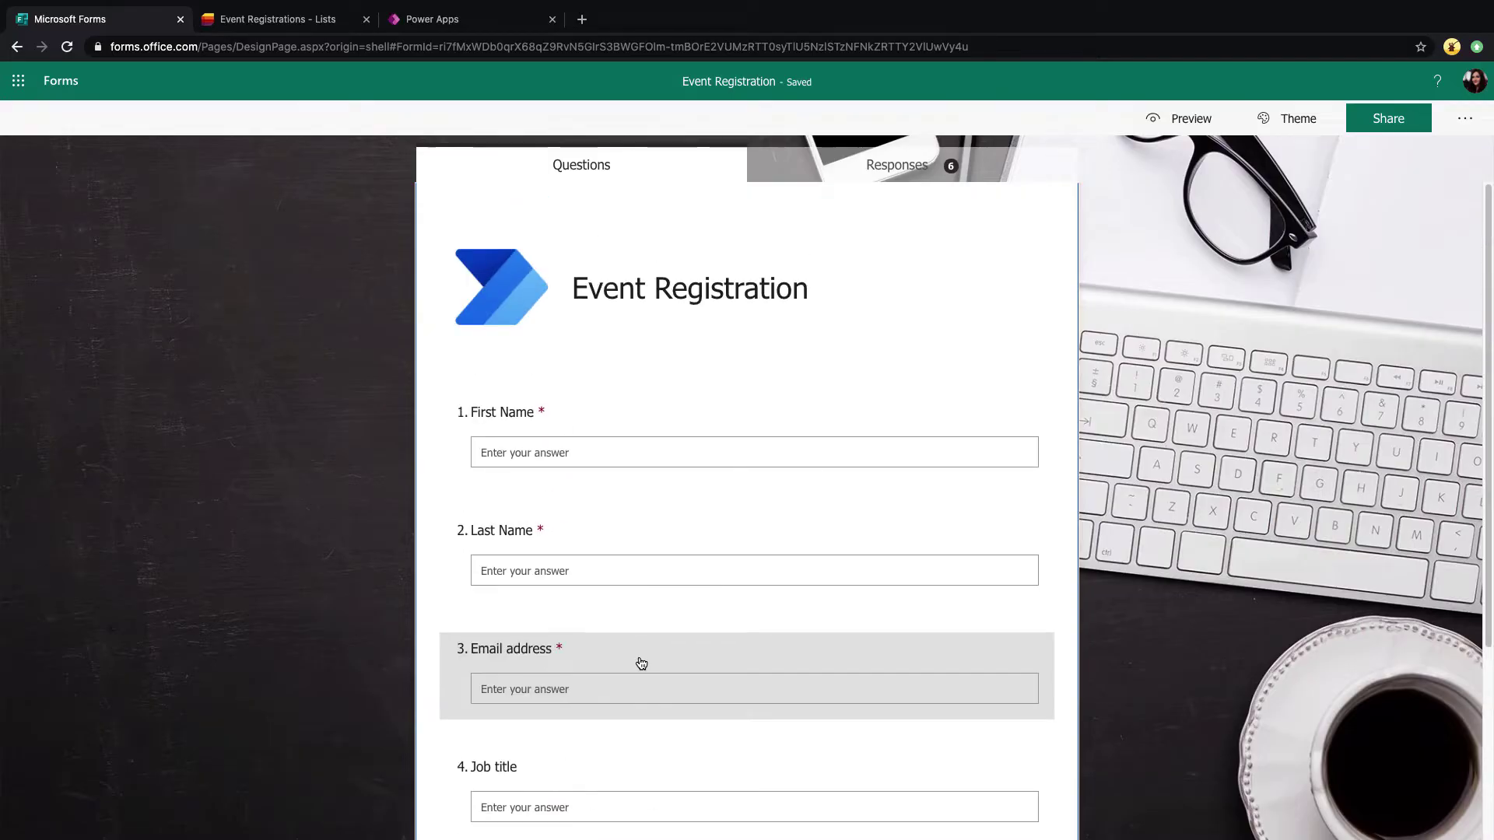
scroll(638, 663, down, 3)
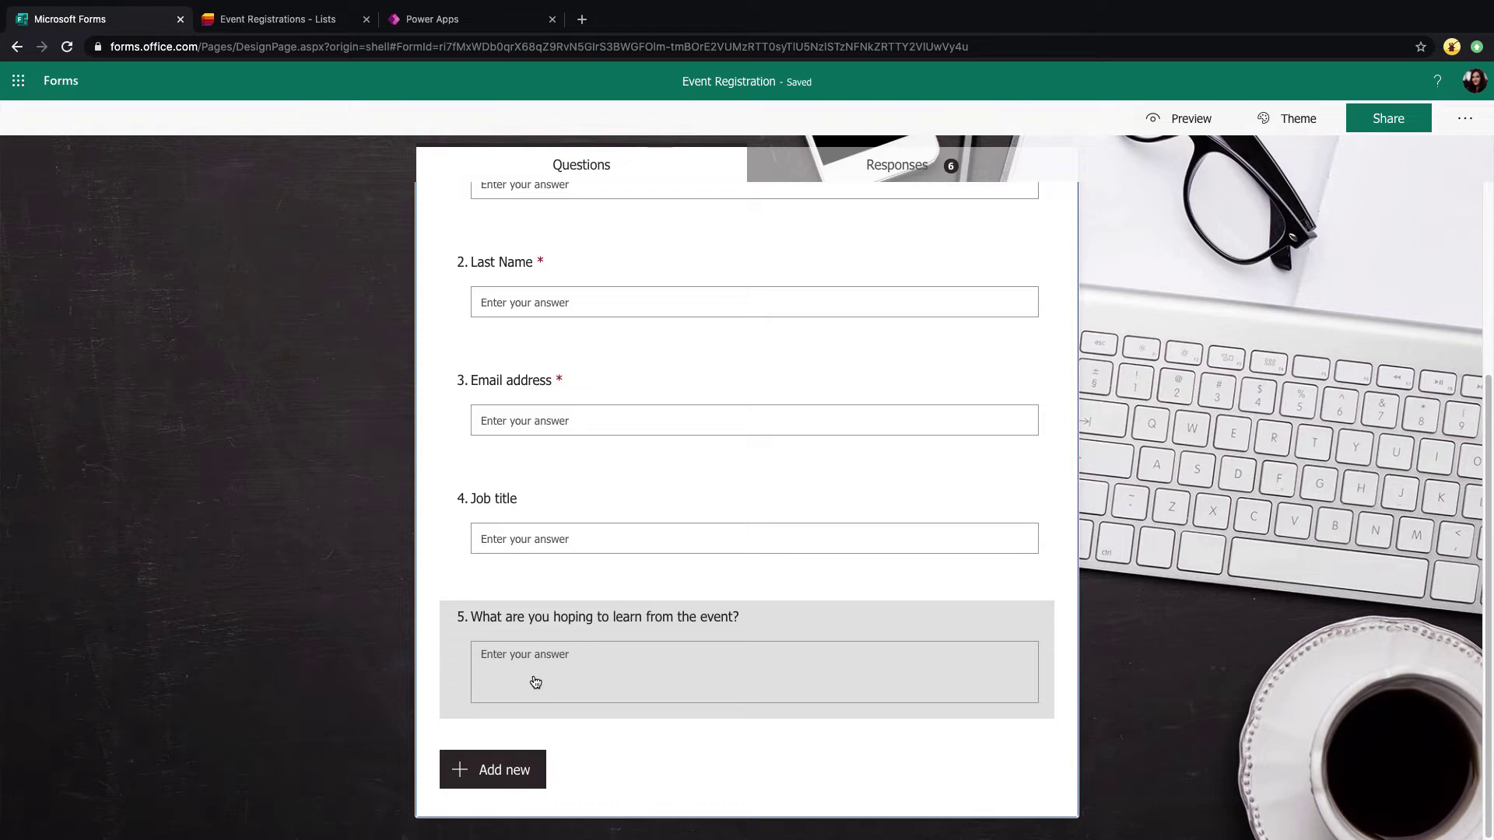
scroll(498, 568, up, 1)
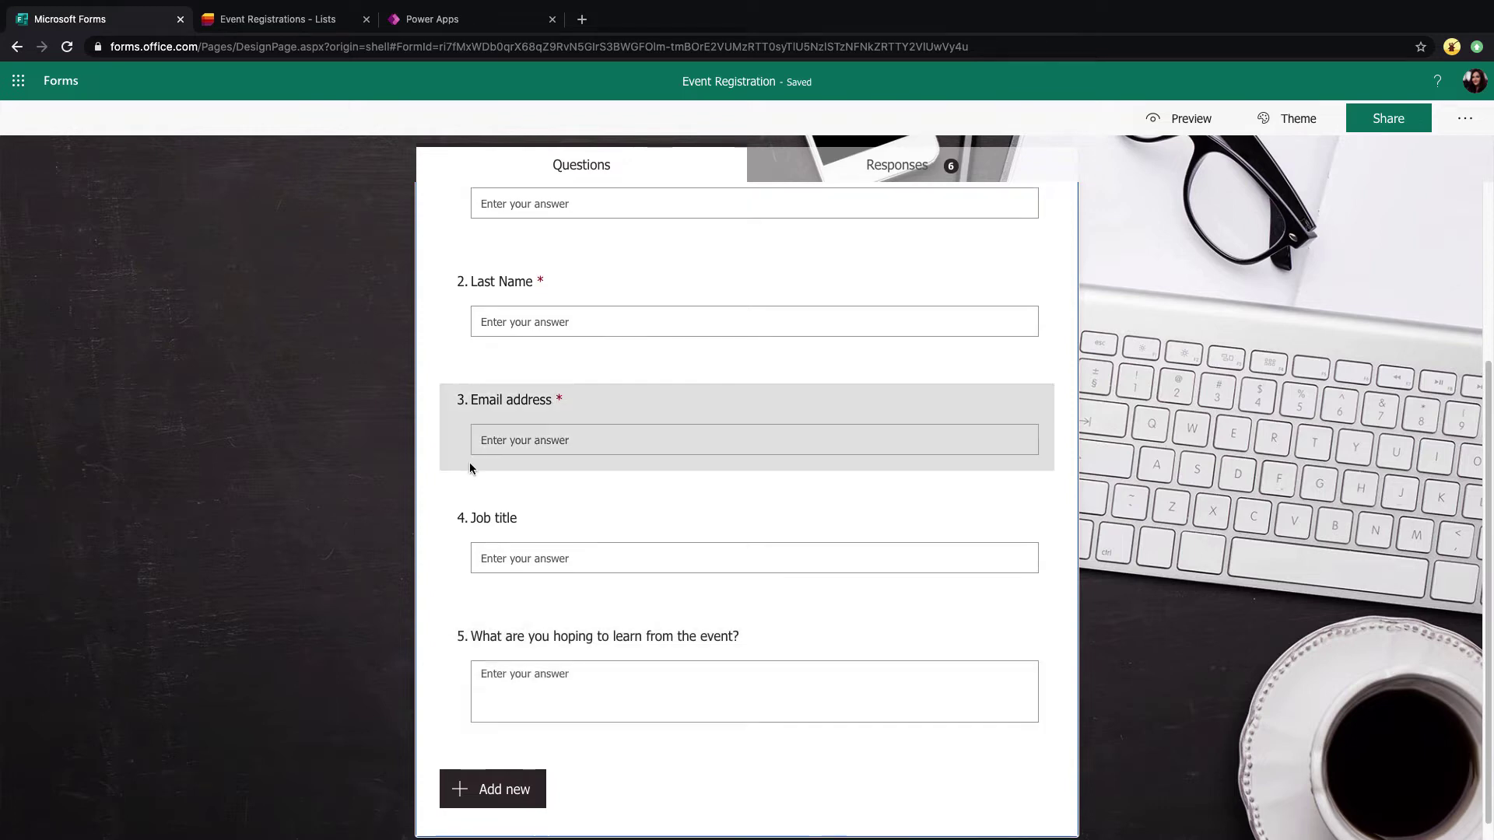
click(286, 18)
- Add single-line text columns 'First Name' and 'Email Address' to the list
click(382, 217)
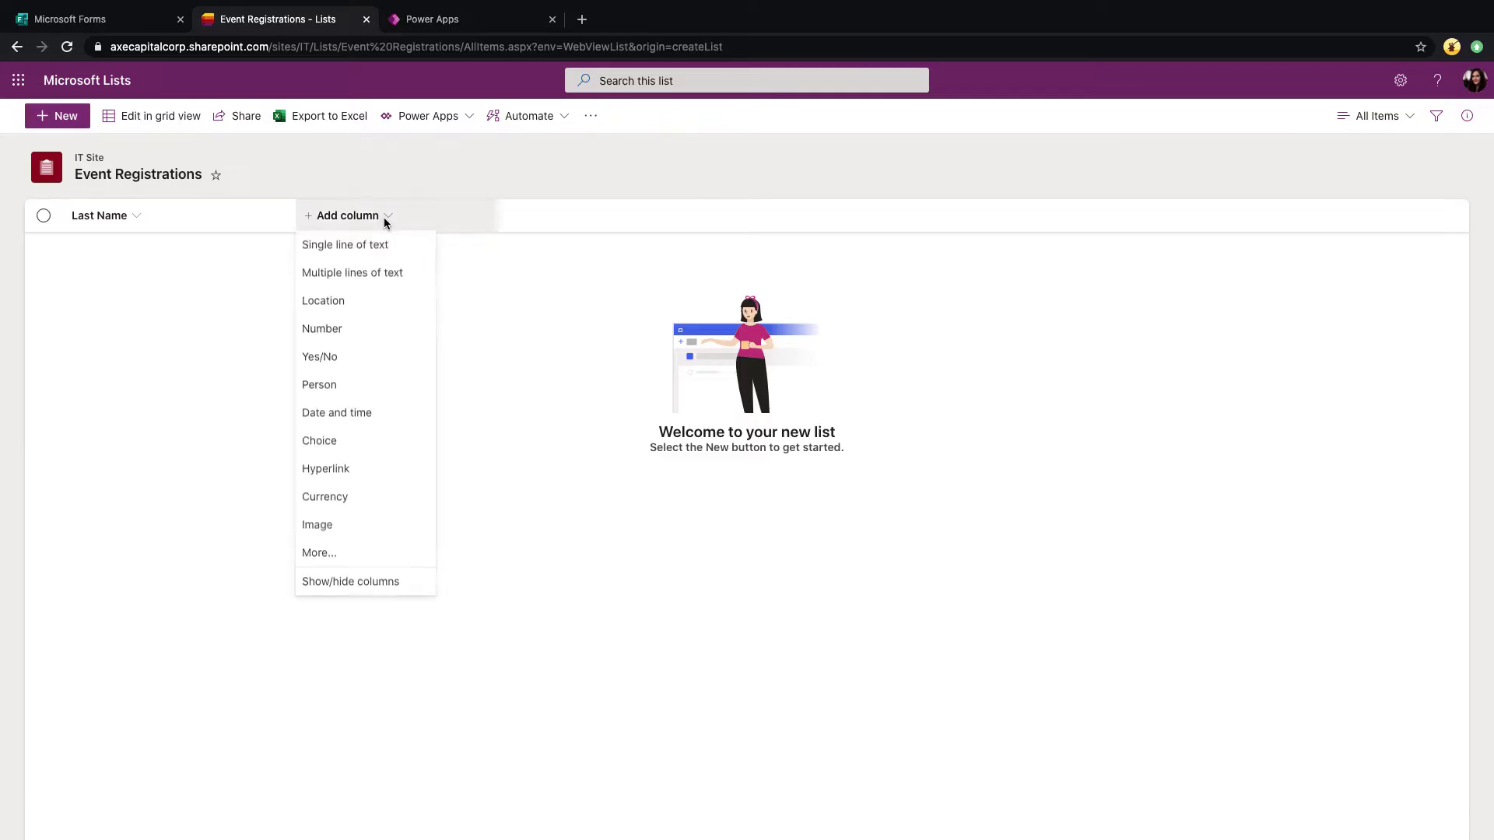
click(381, 246)
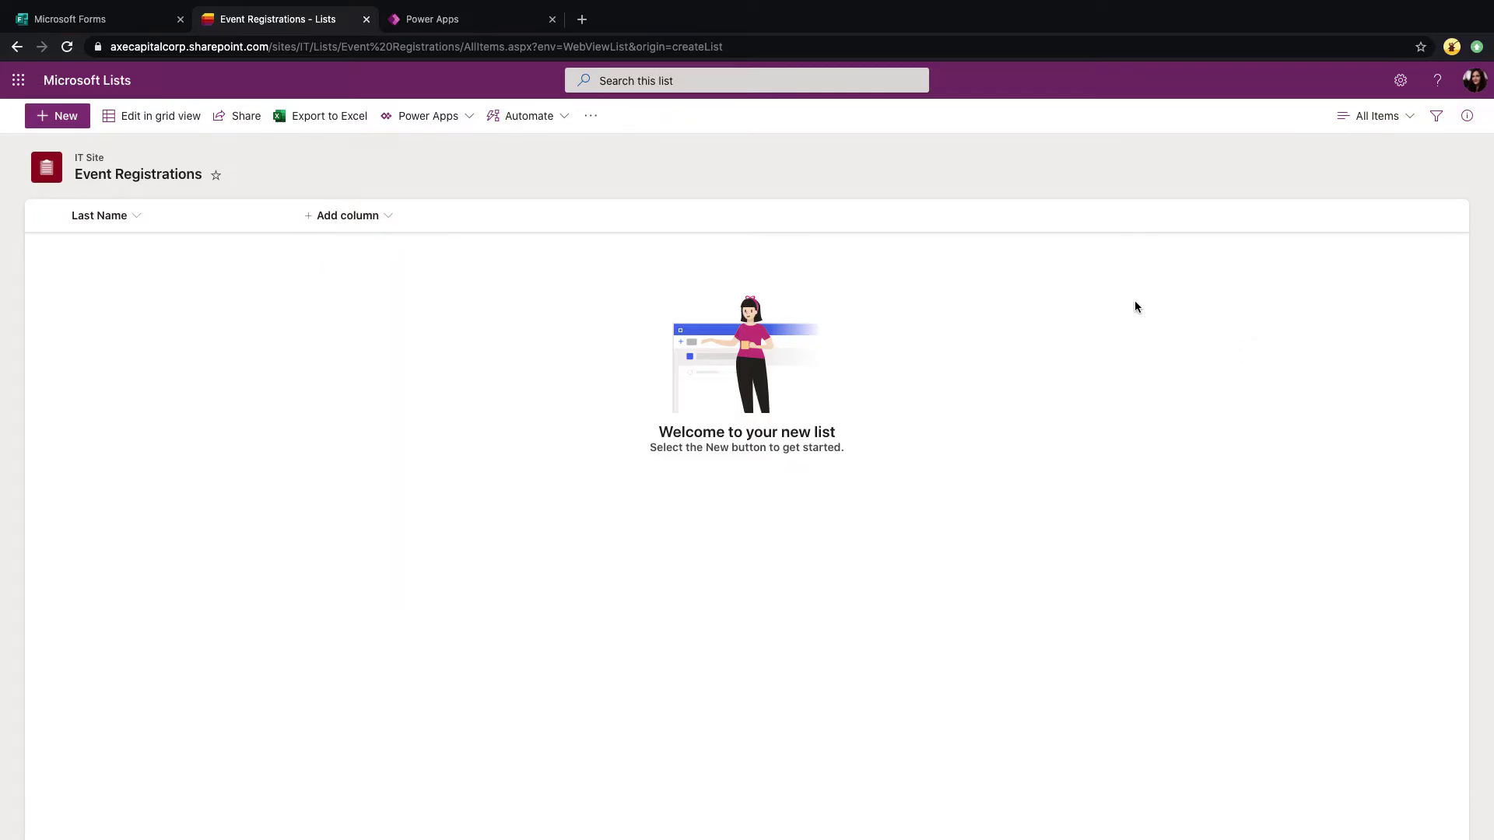
text(Fi)
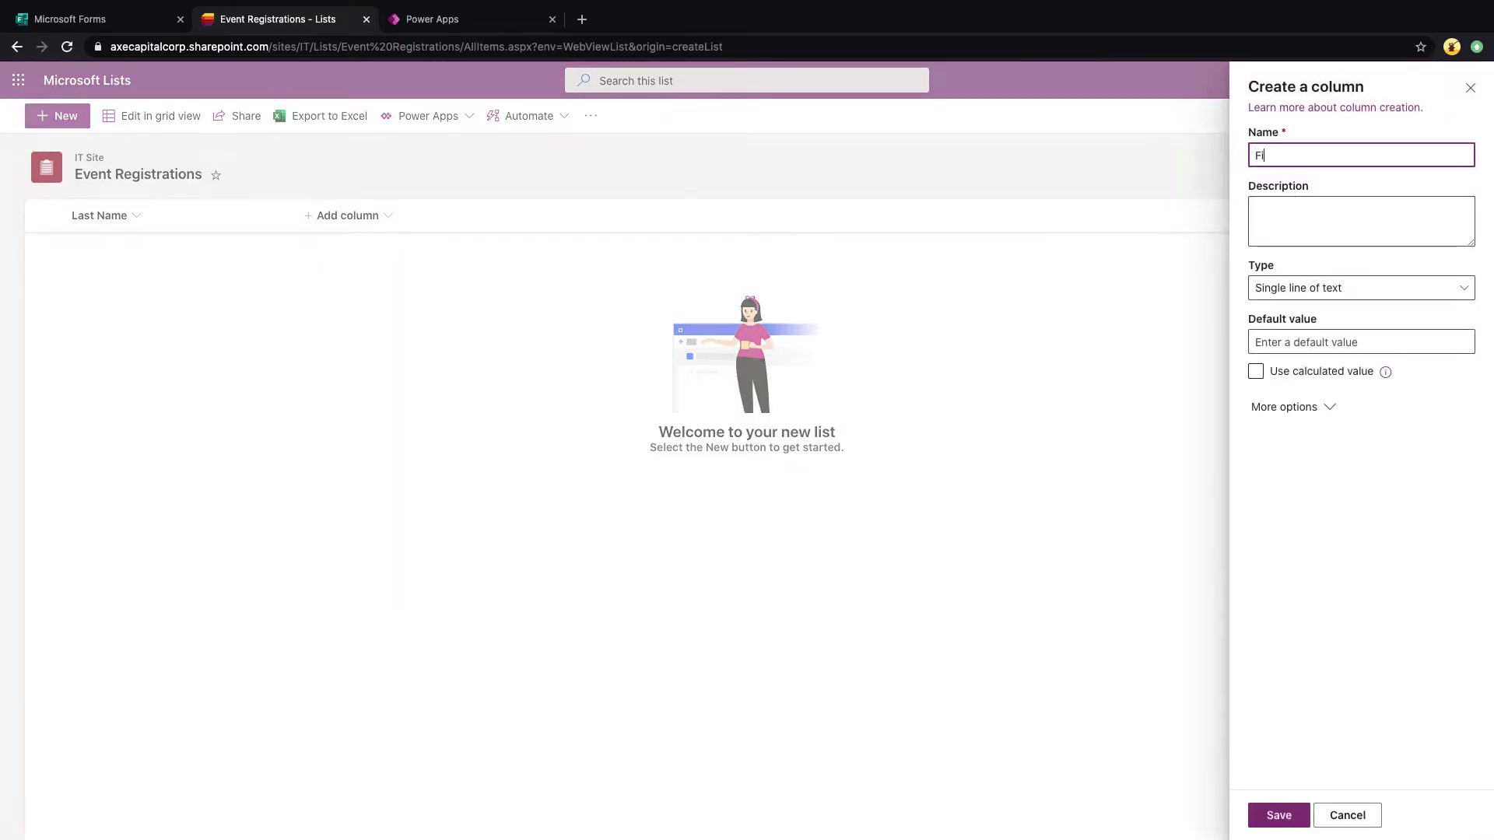
text(rst Name)
key(Return)
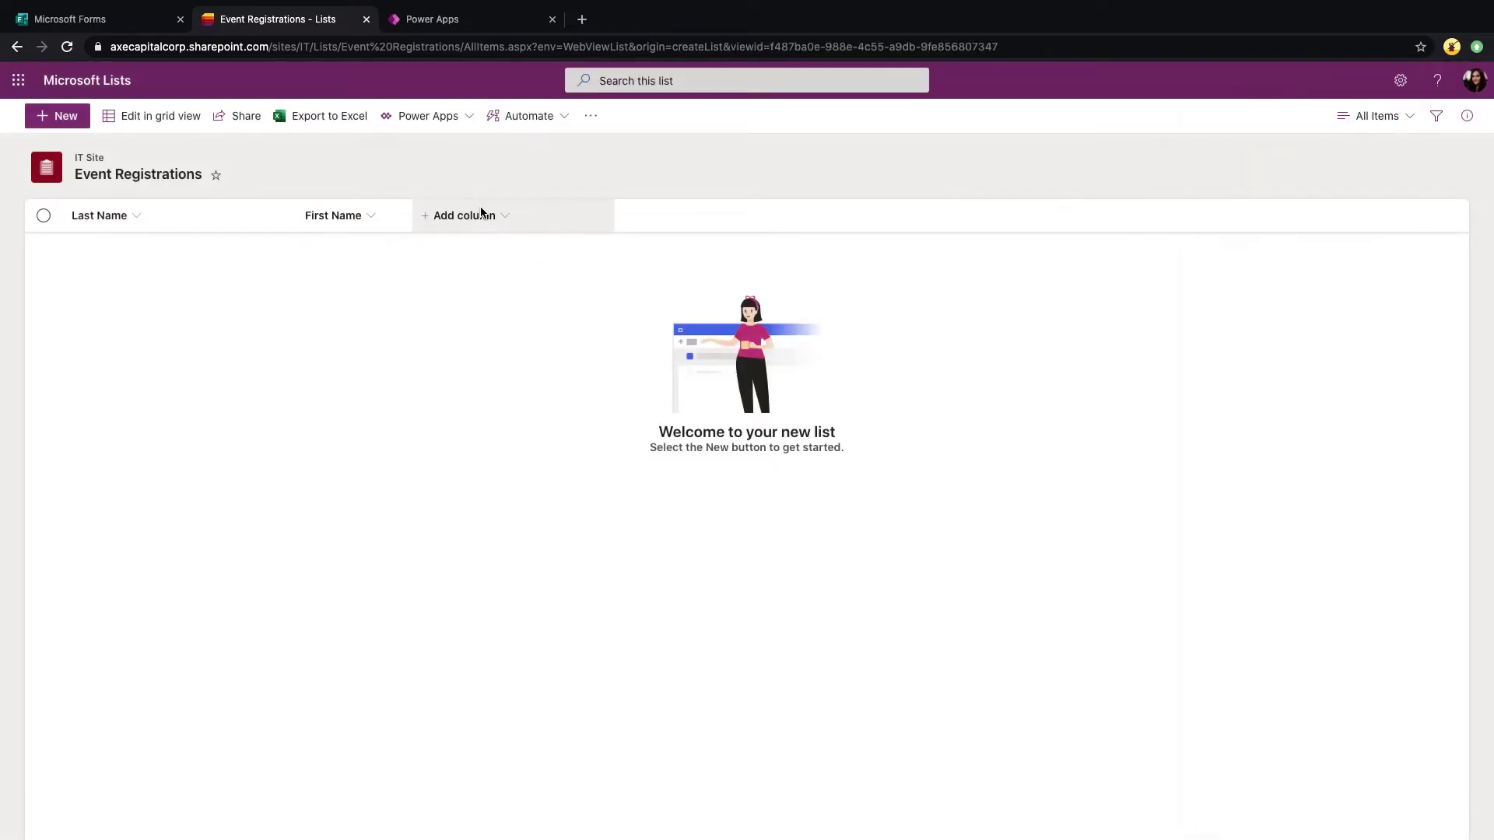
click(480, 215)
click(527, 247)
text(E)
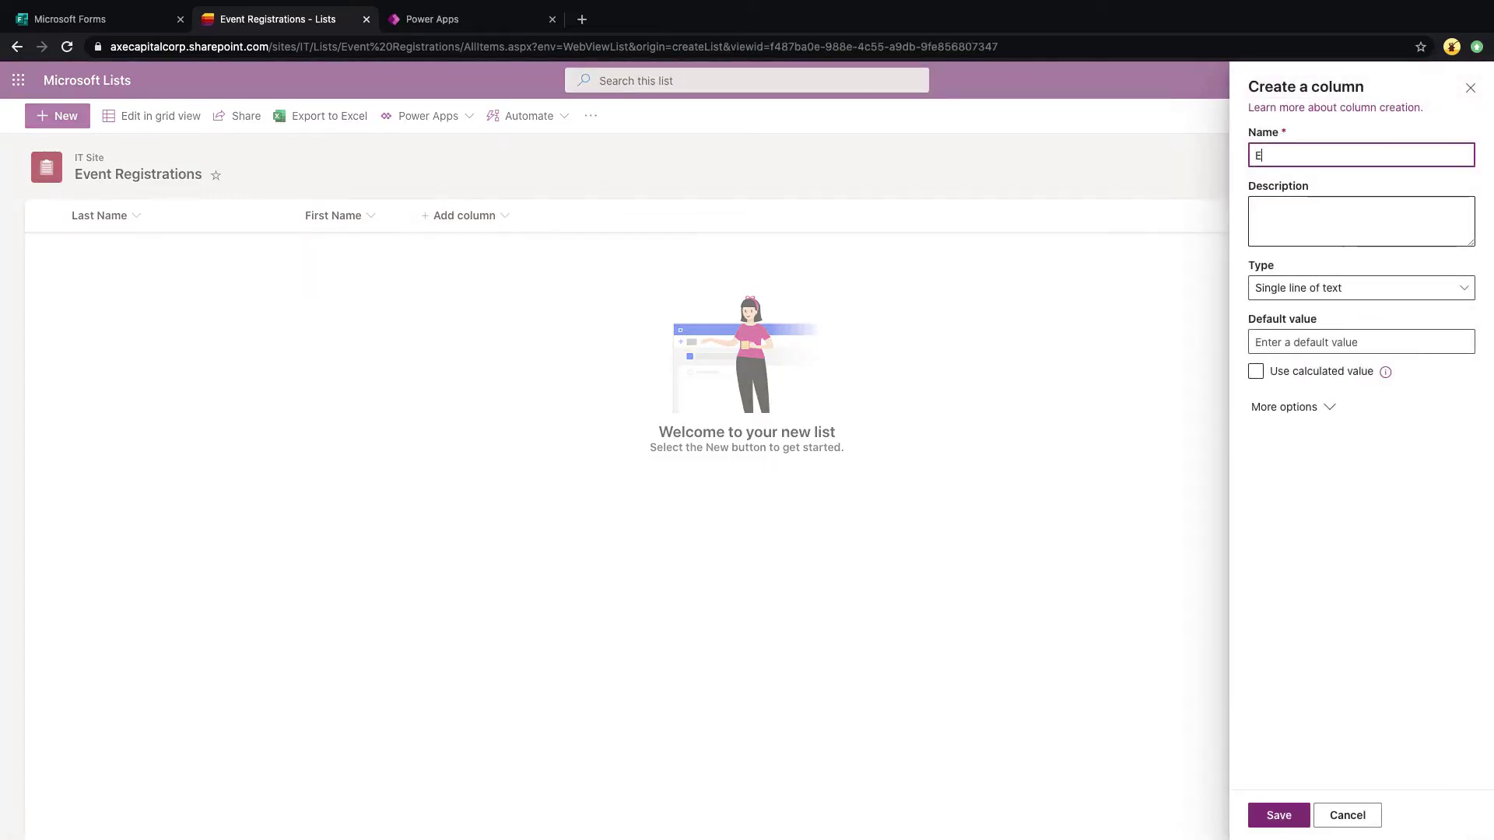
text(mail Address)
key(Return)
- Add a 'Job Title' single-line column and a 'What do you want to get out of this event' multi-line column
click(614, 215)
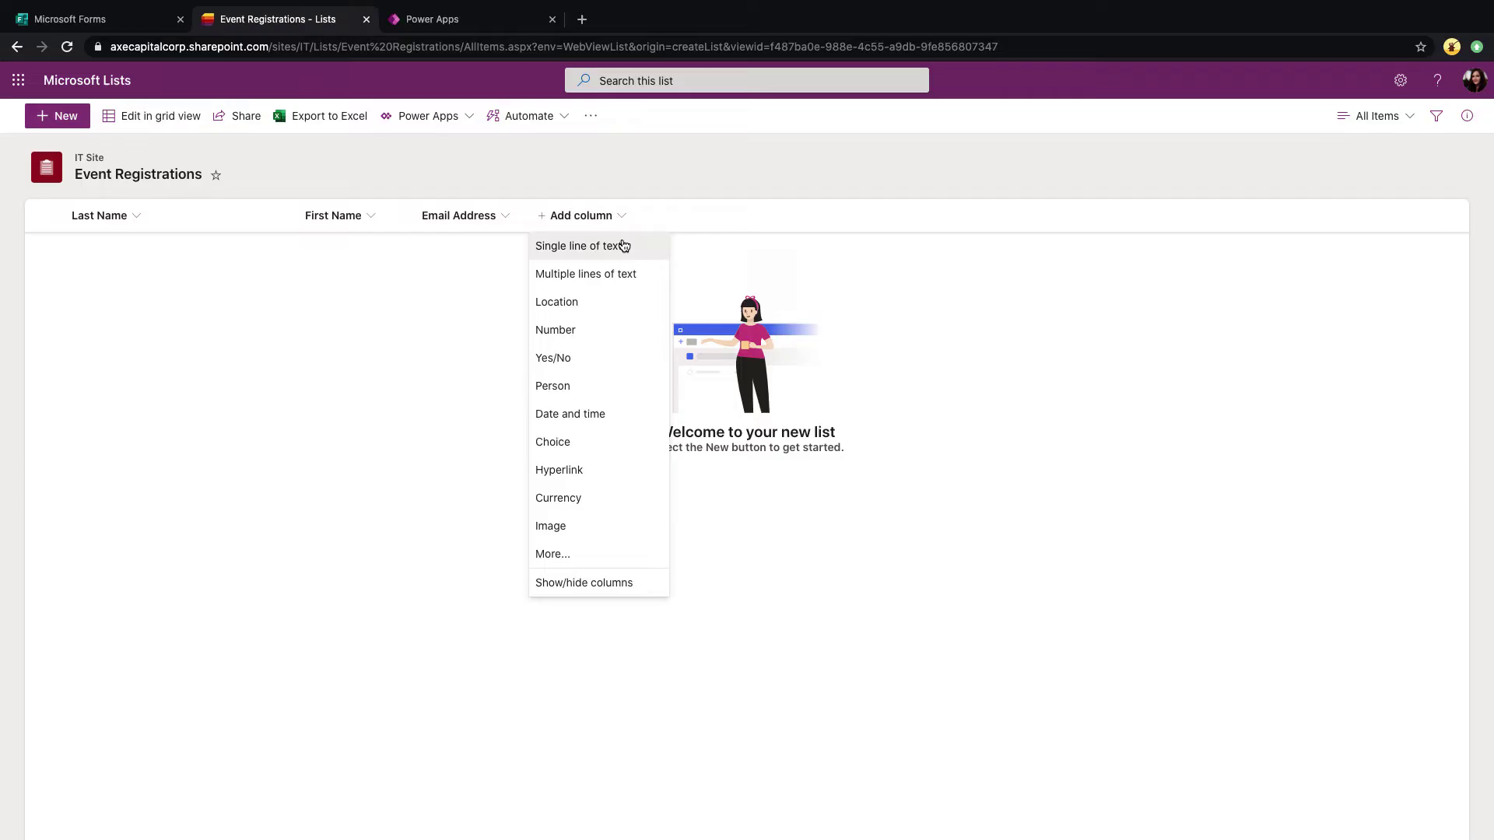
click(624, 246)
text(Job Title)
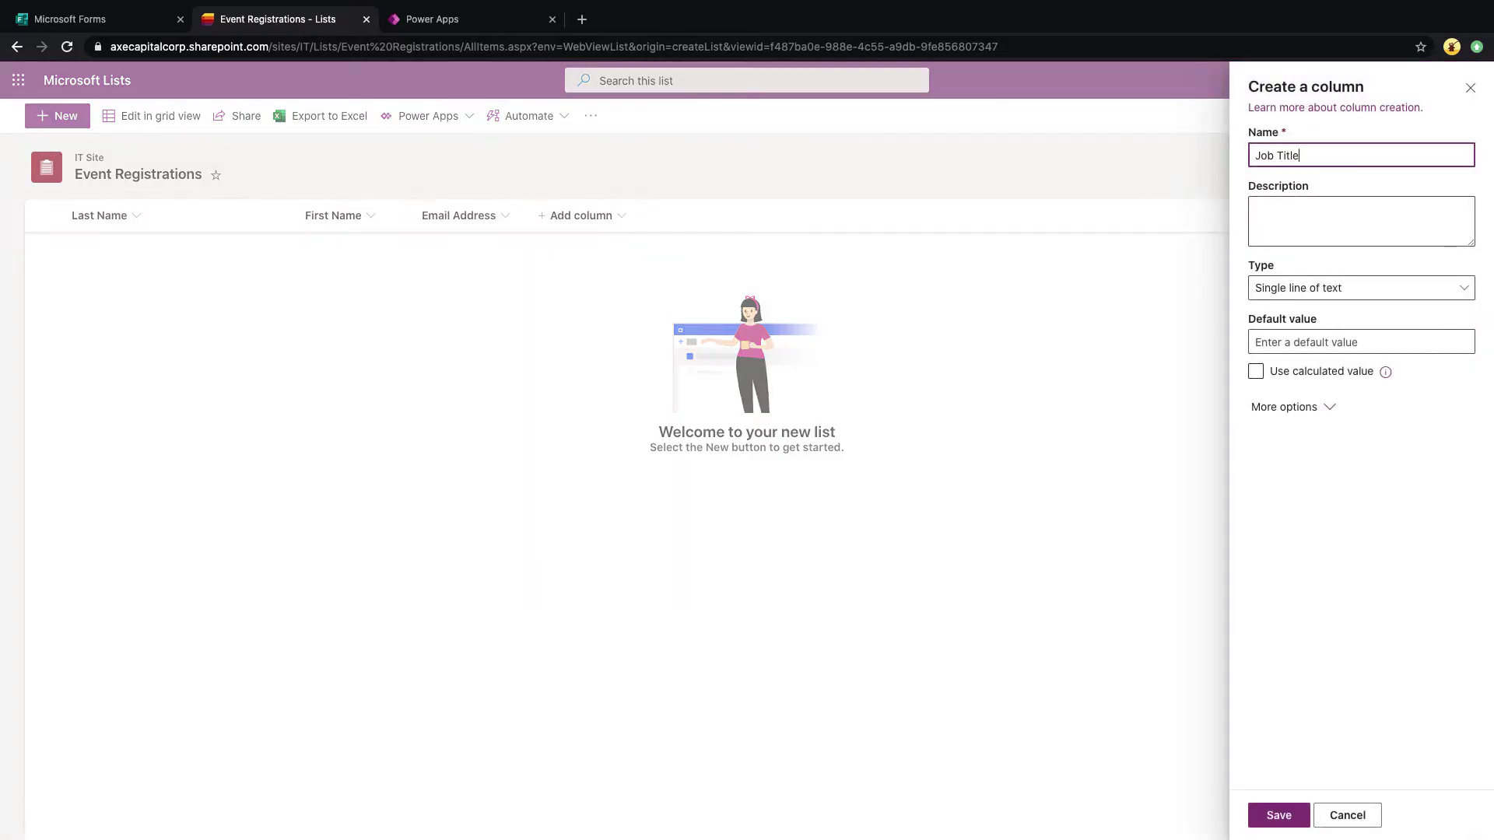
click(1278, 814)
click(698, 215)
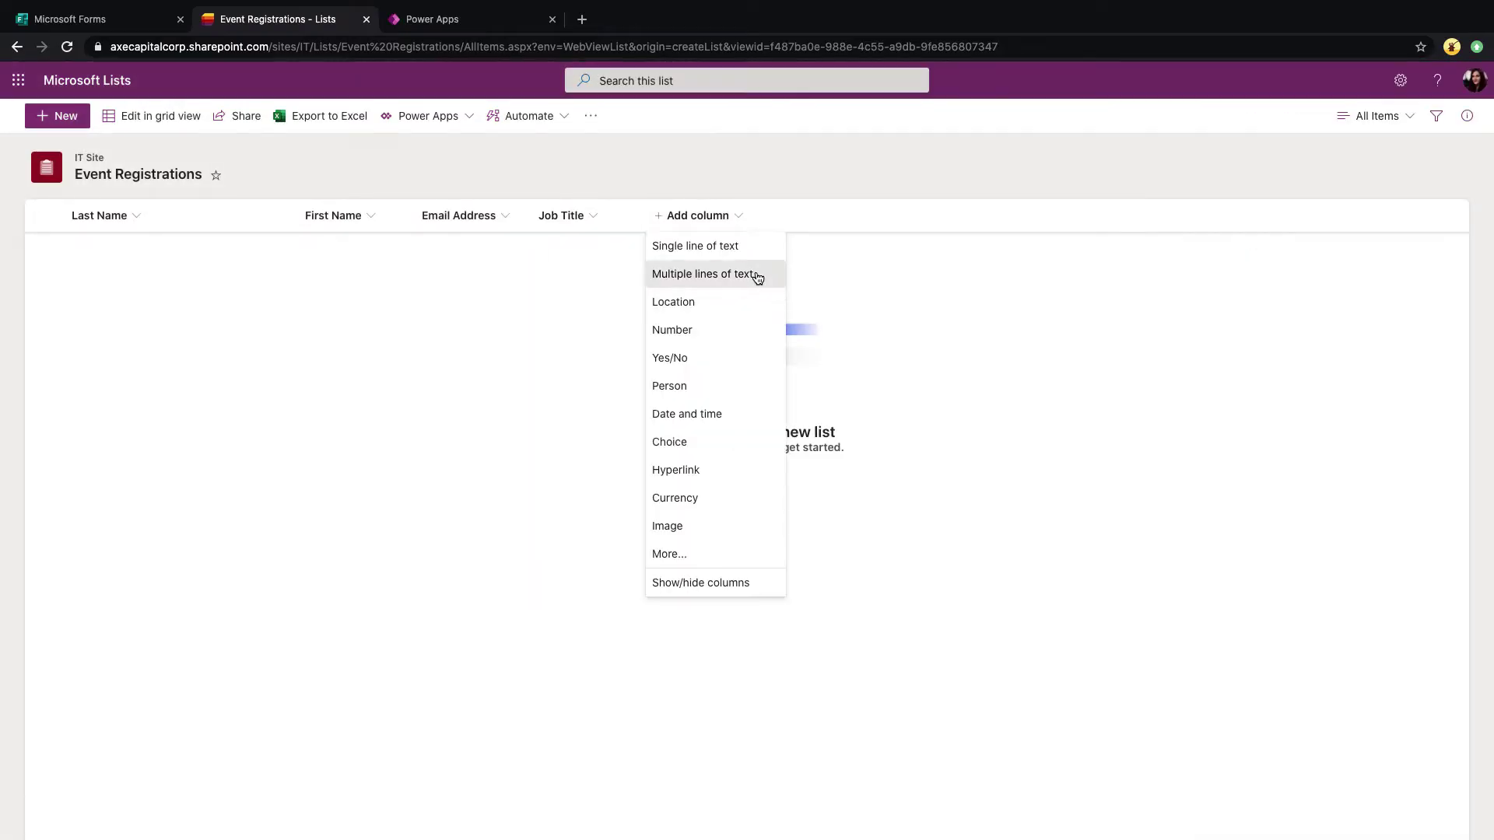
click(757, 275)
text(What)
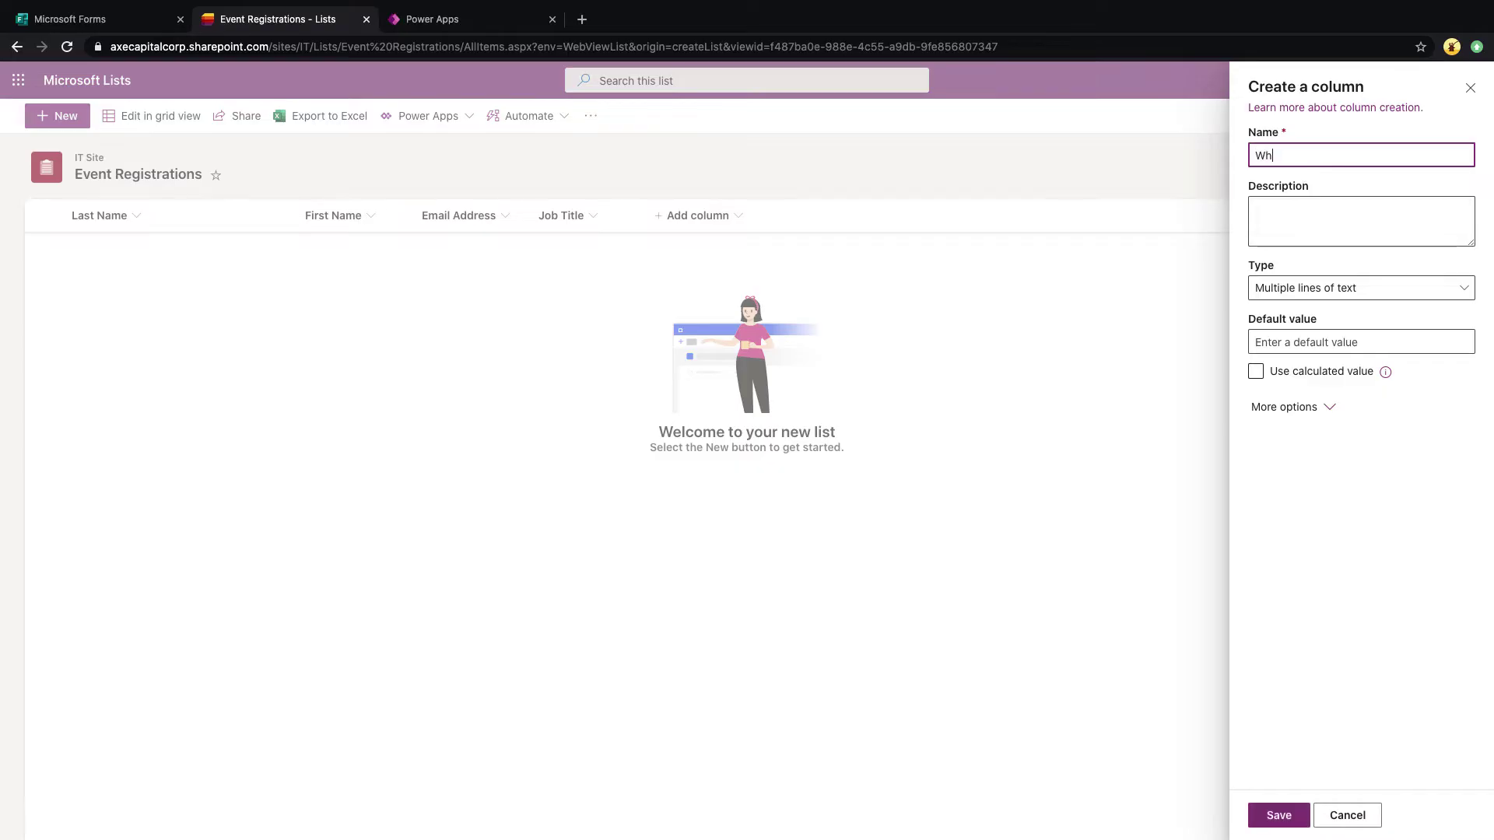
text( do you want to get out of this event)
key(Return)
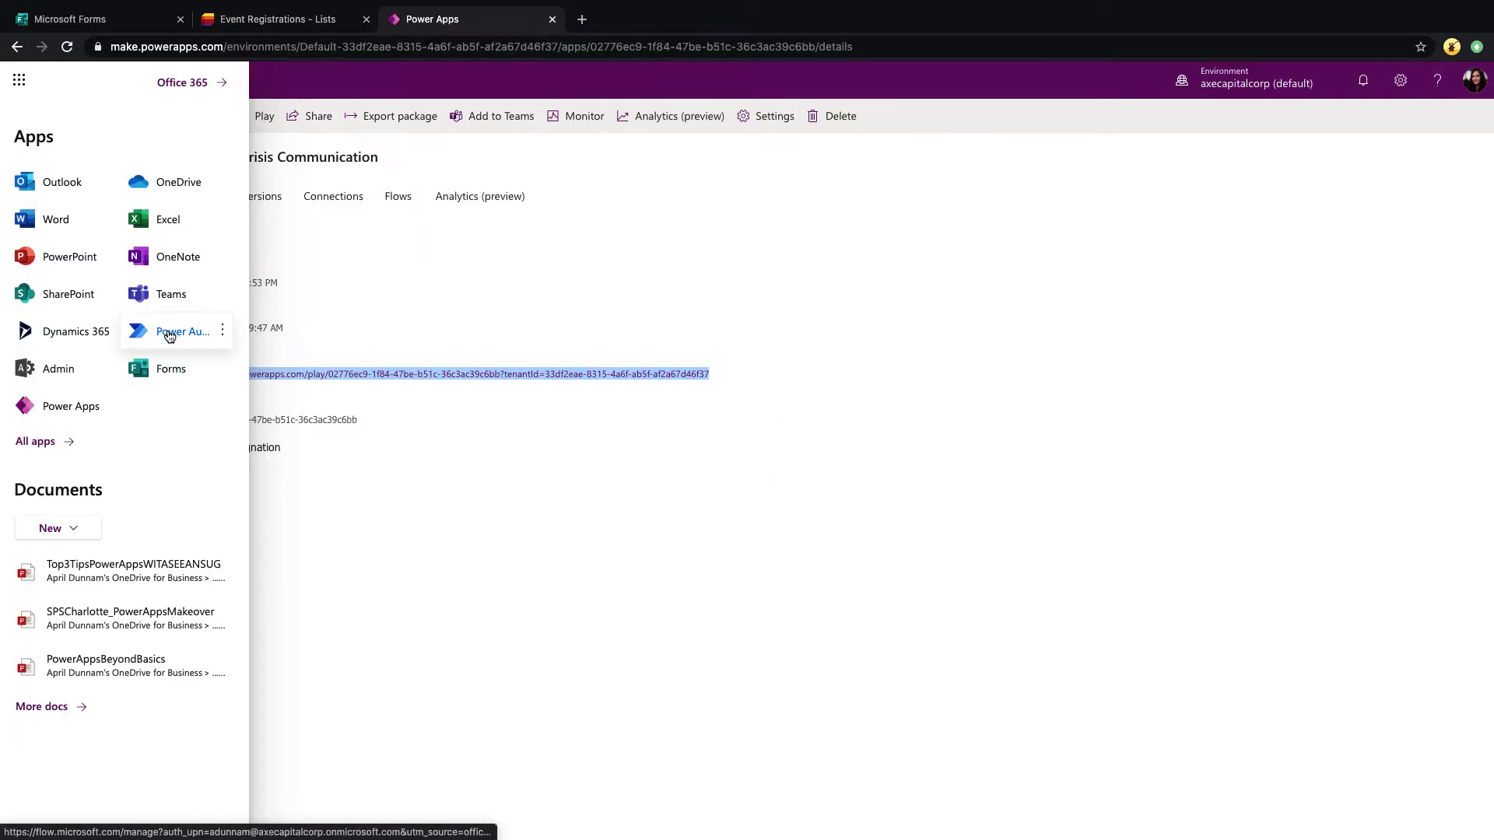
- Launch Power Automate from the app launcher, glance at the Event Registration form, and return
click(170, 334)
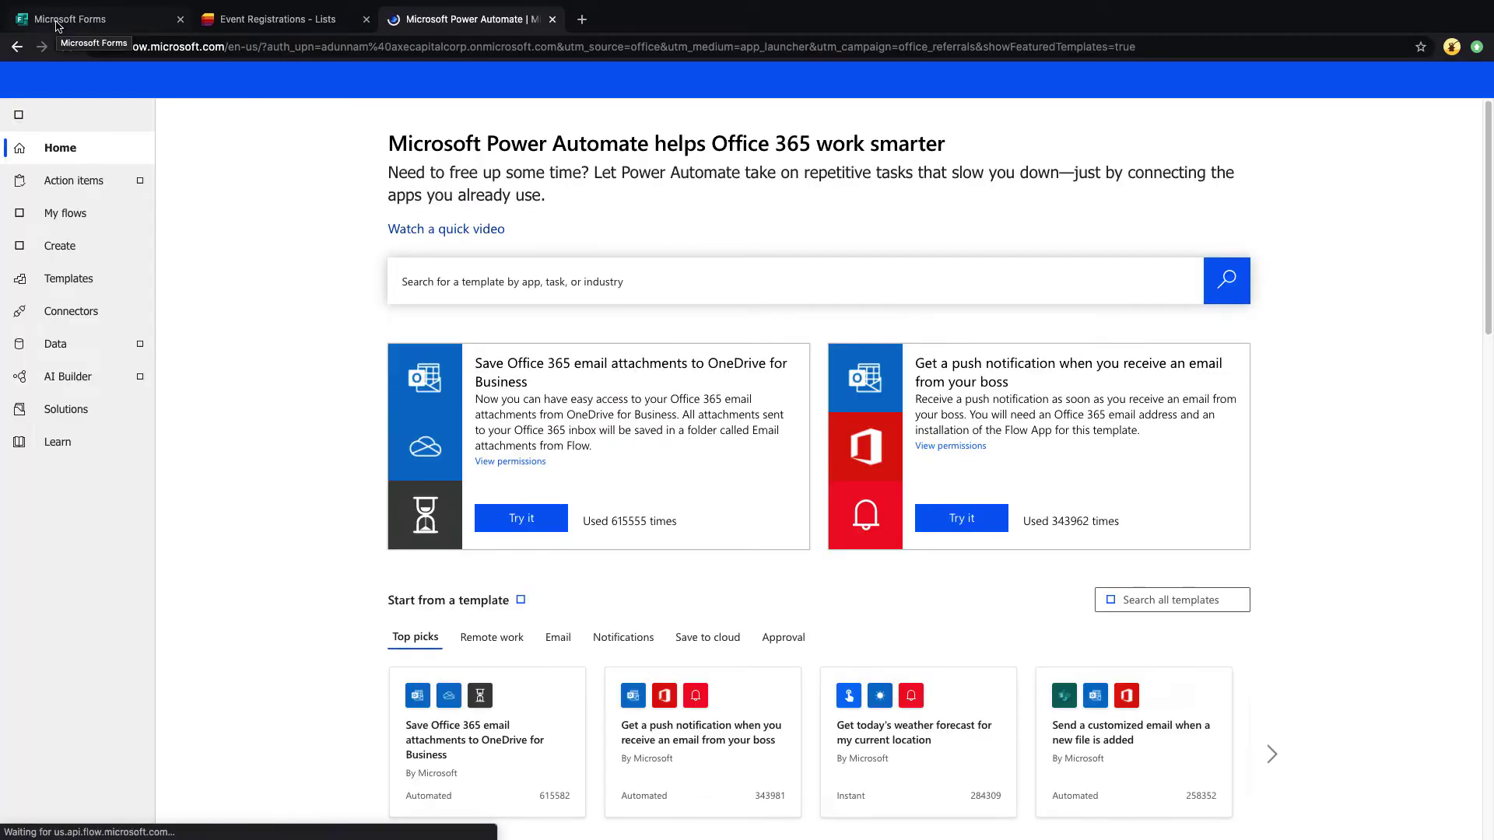
click(57, 26)
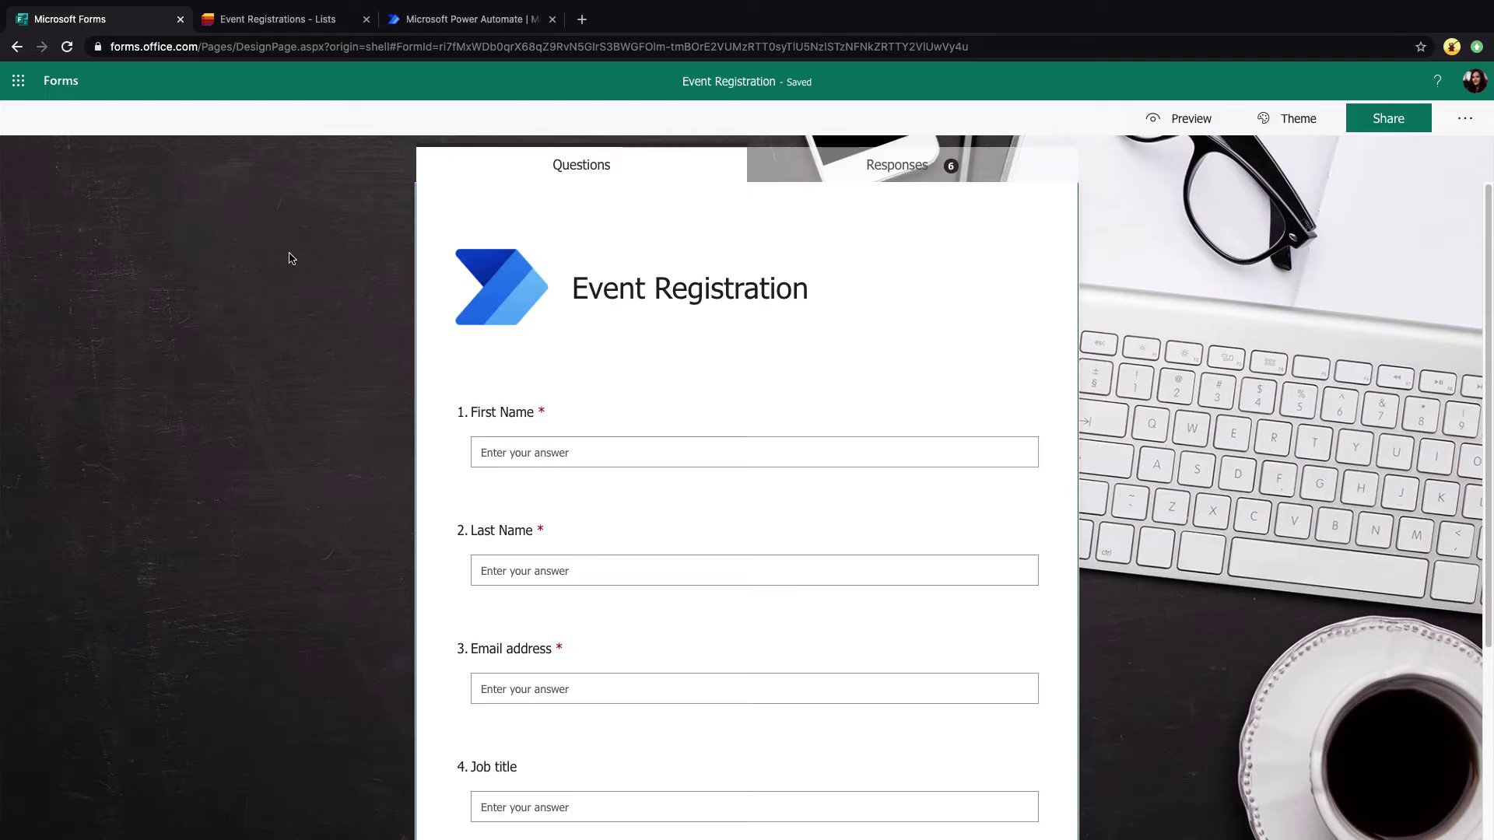
key(ctrl+3)
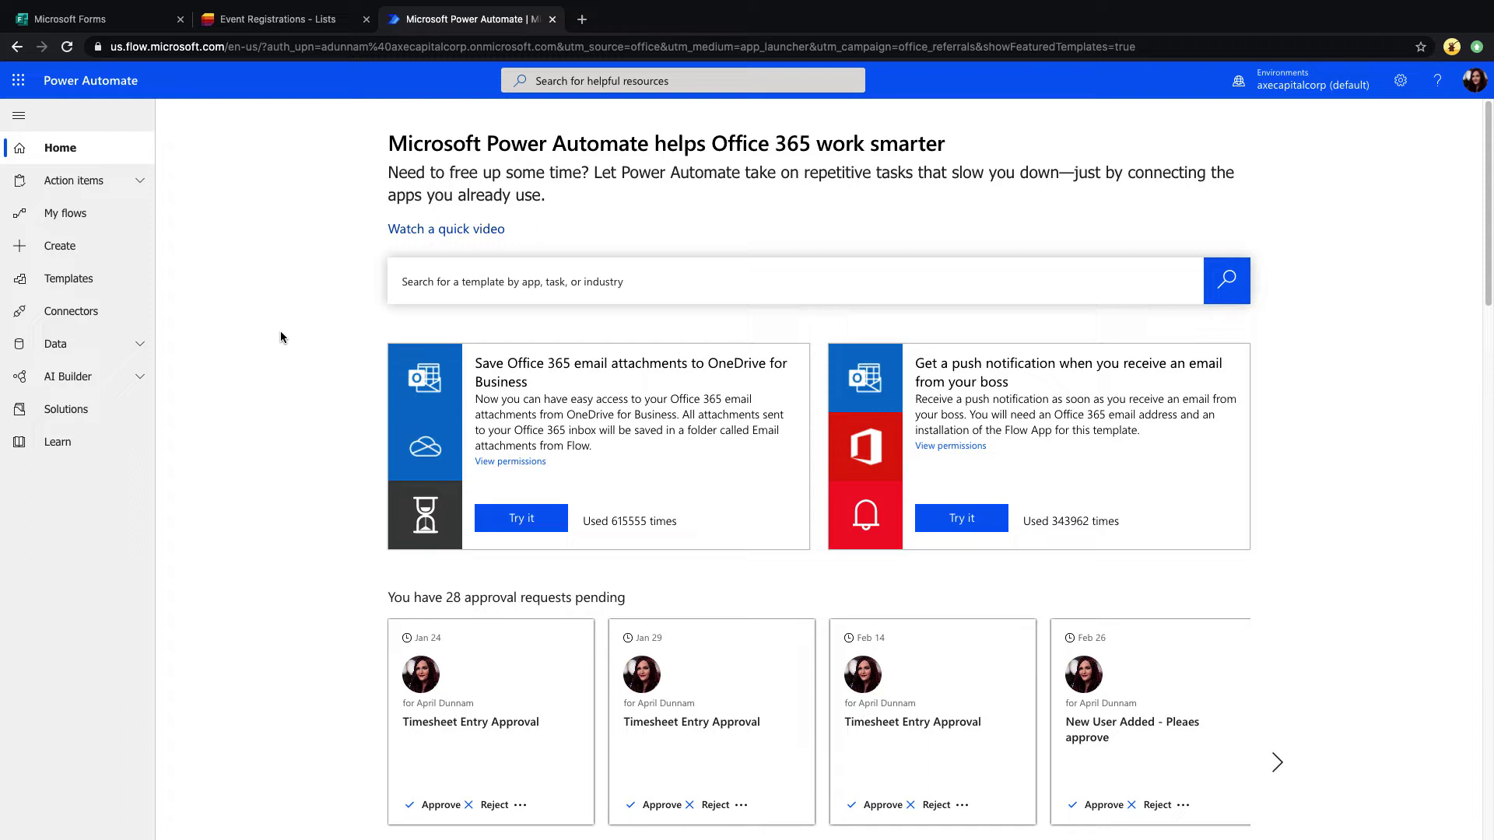
- Open the 'Record form responses in SharePoint' template from the Templates gallery
click(98, 285)
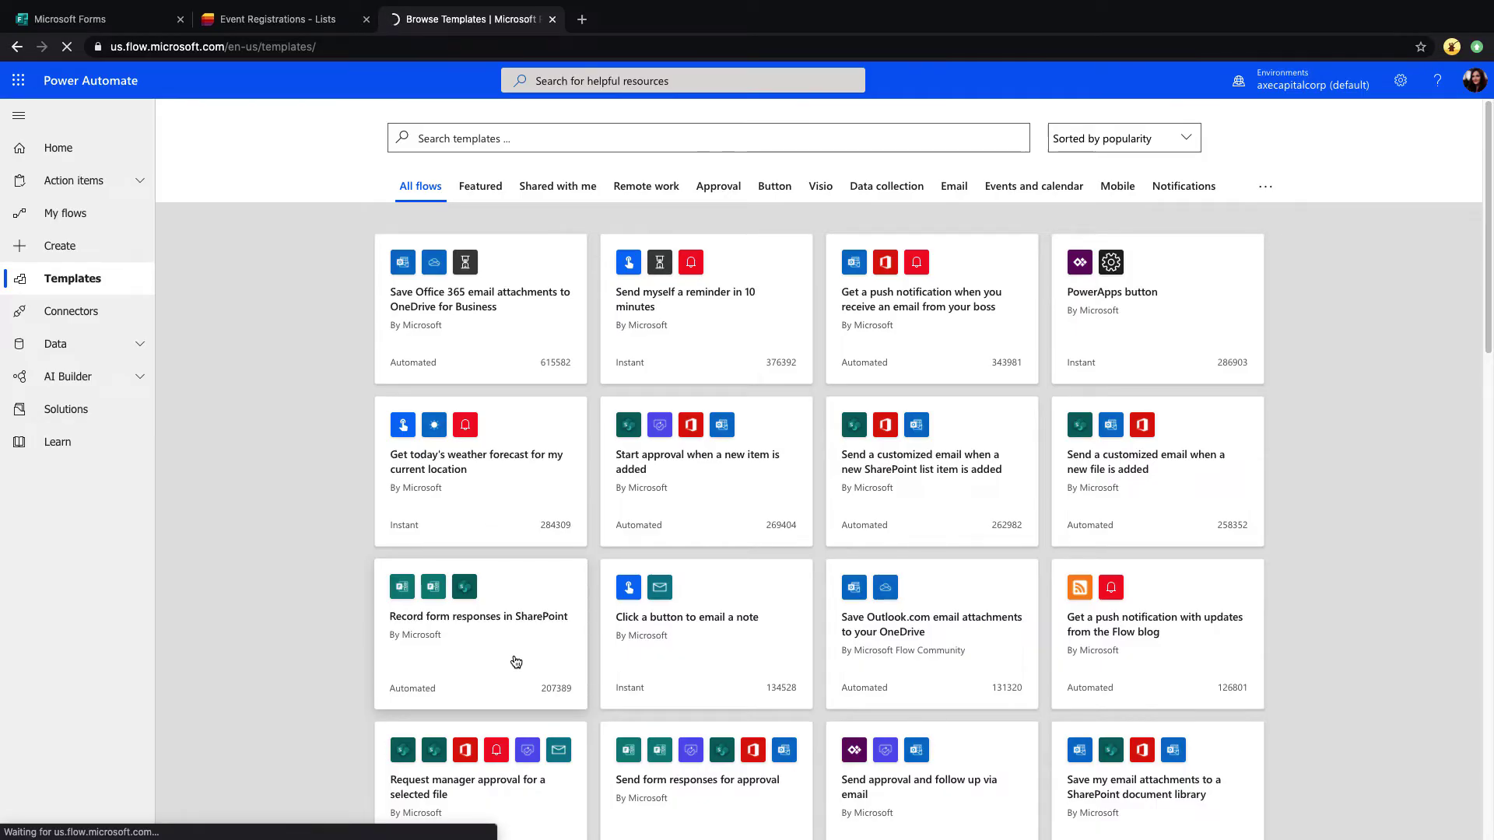
click(516, 661)
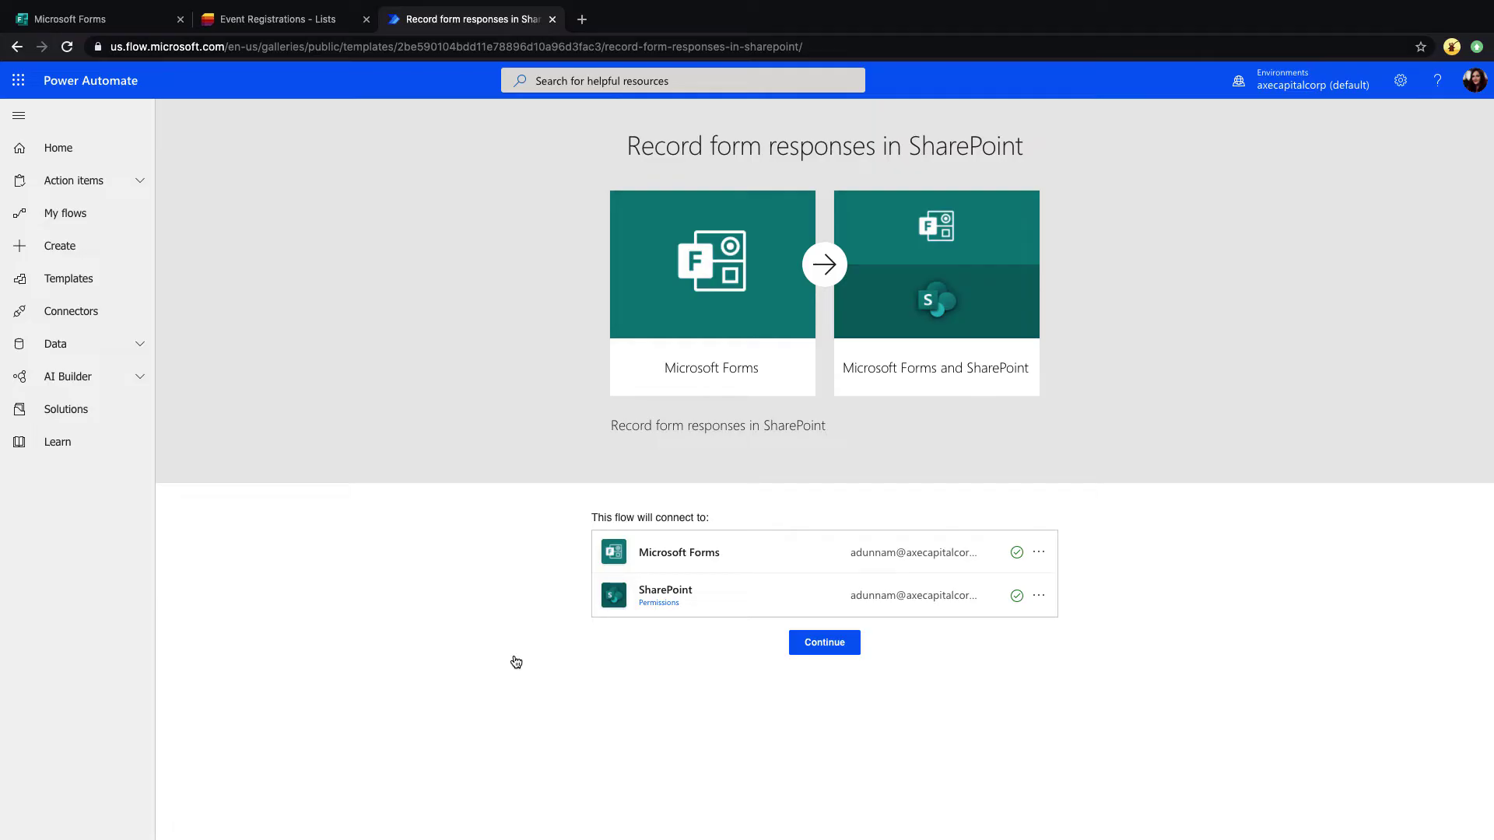
- Create the flow from the template and set both Form Id fields to Event Registration
click(833, 641)
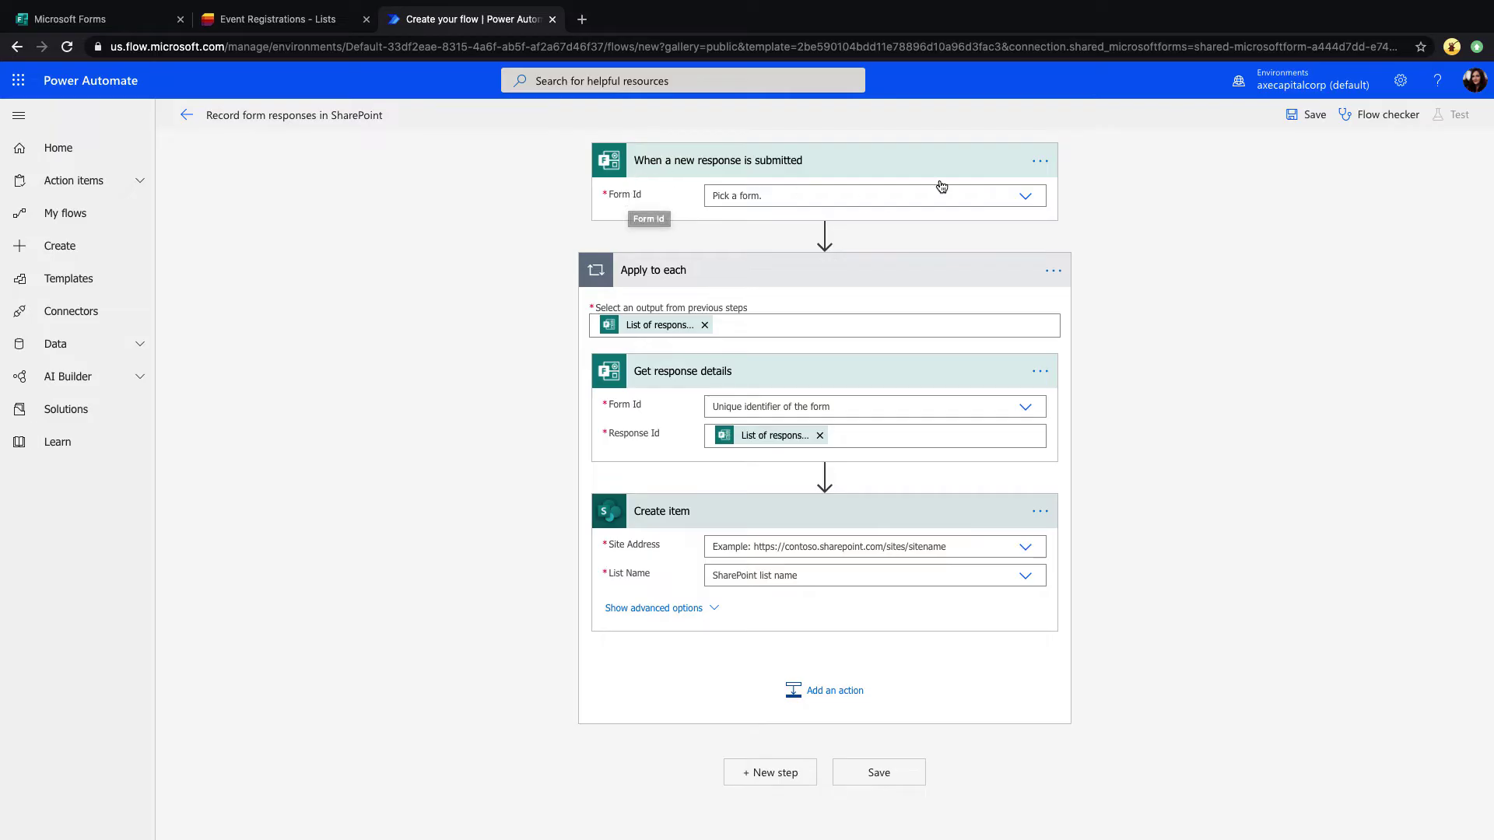
click(1035, 200)
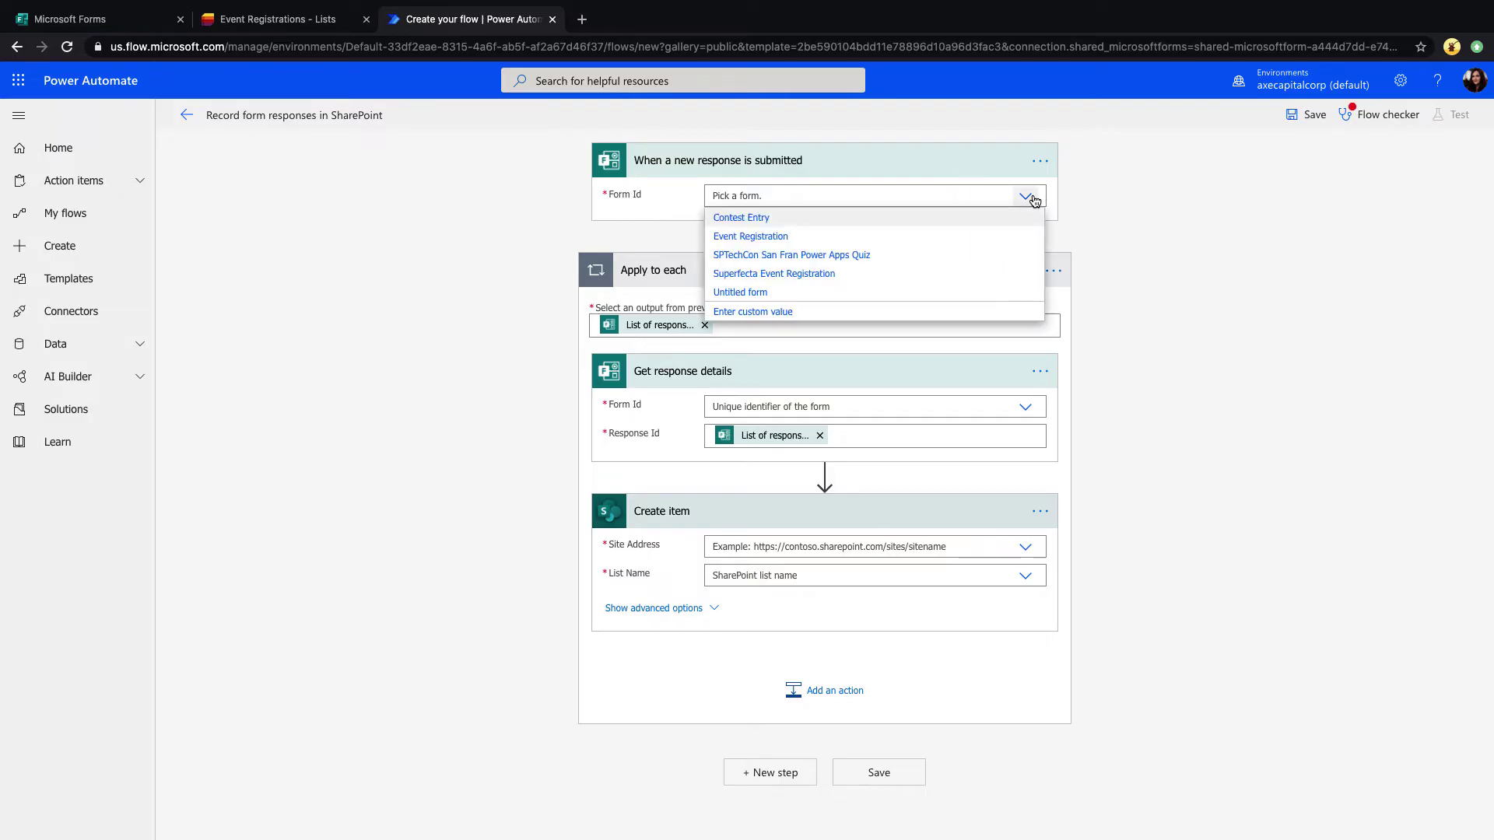
click(886, 238)
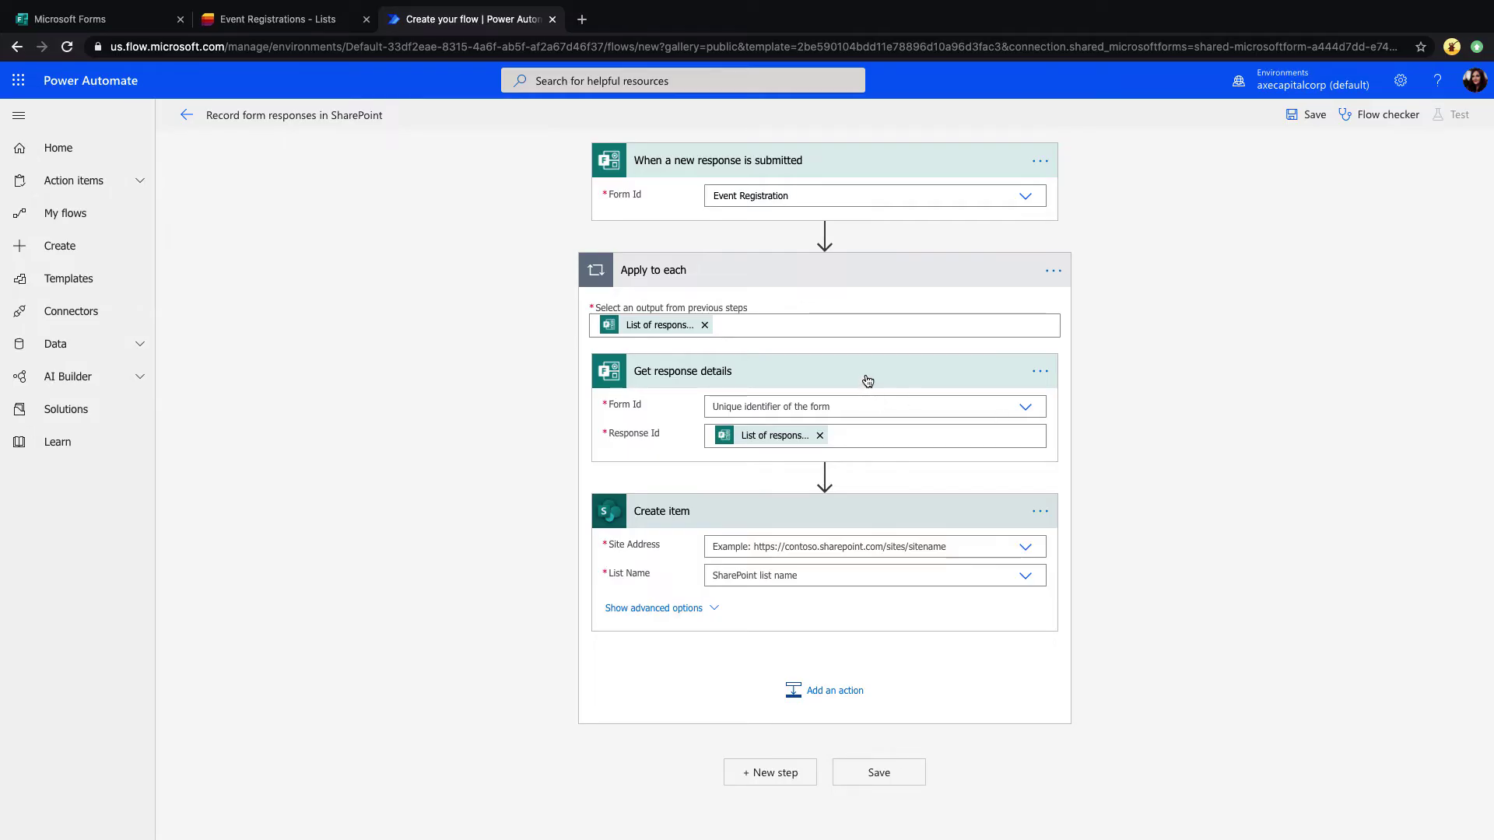
click(1026, 408)
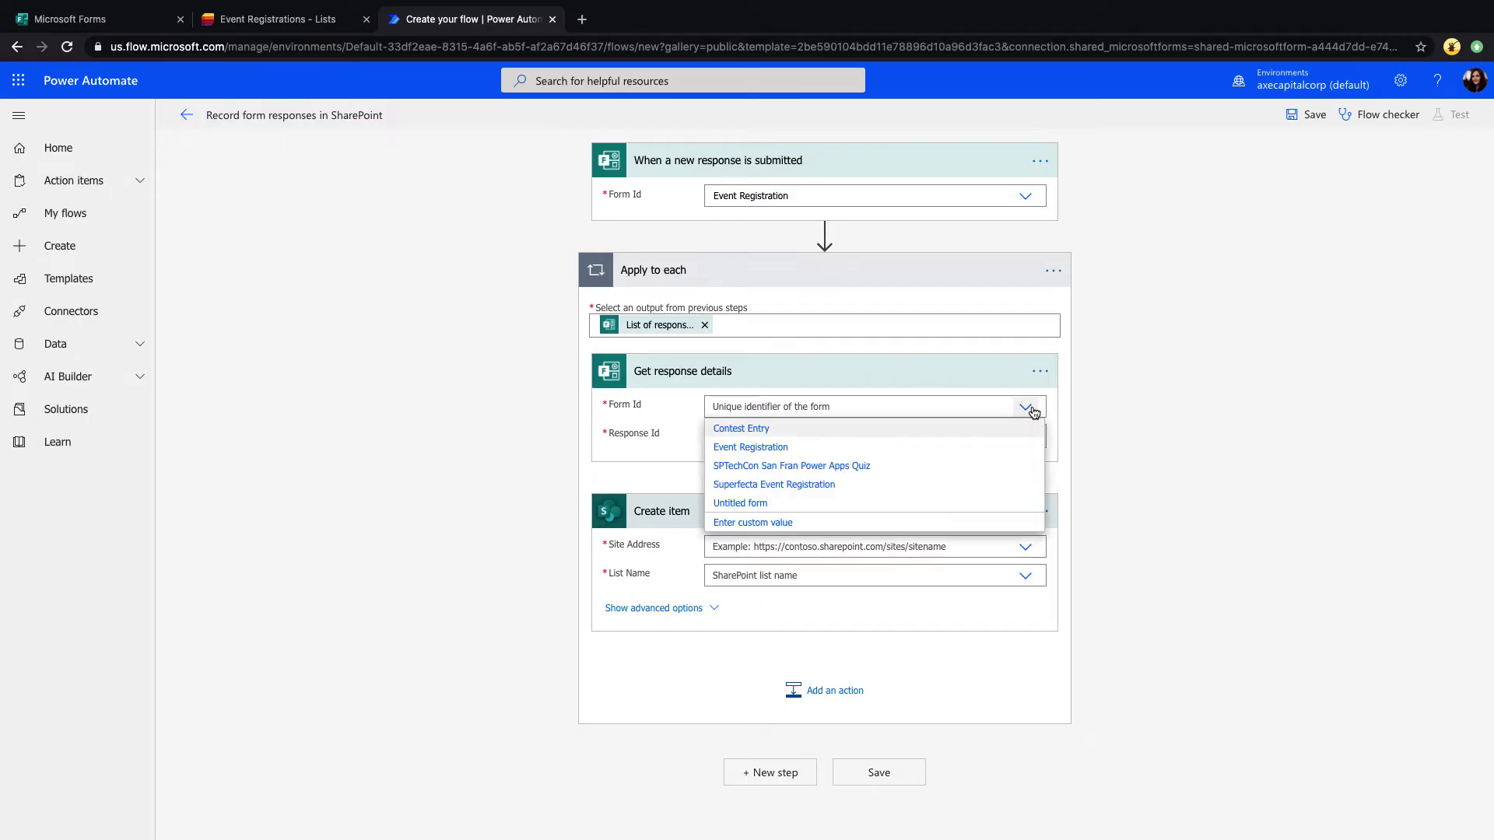
click(809, 447)
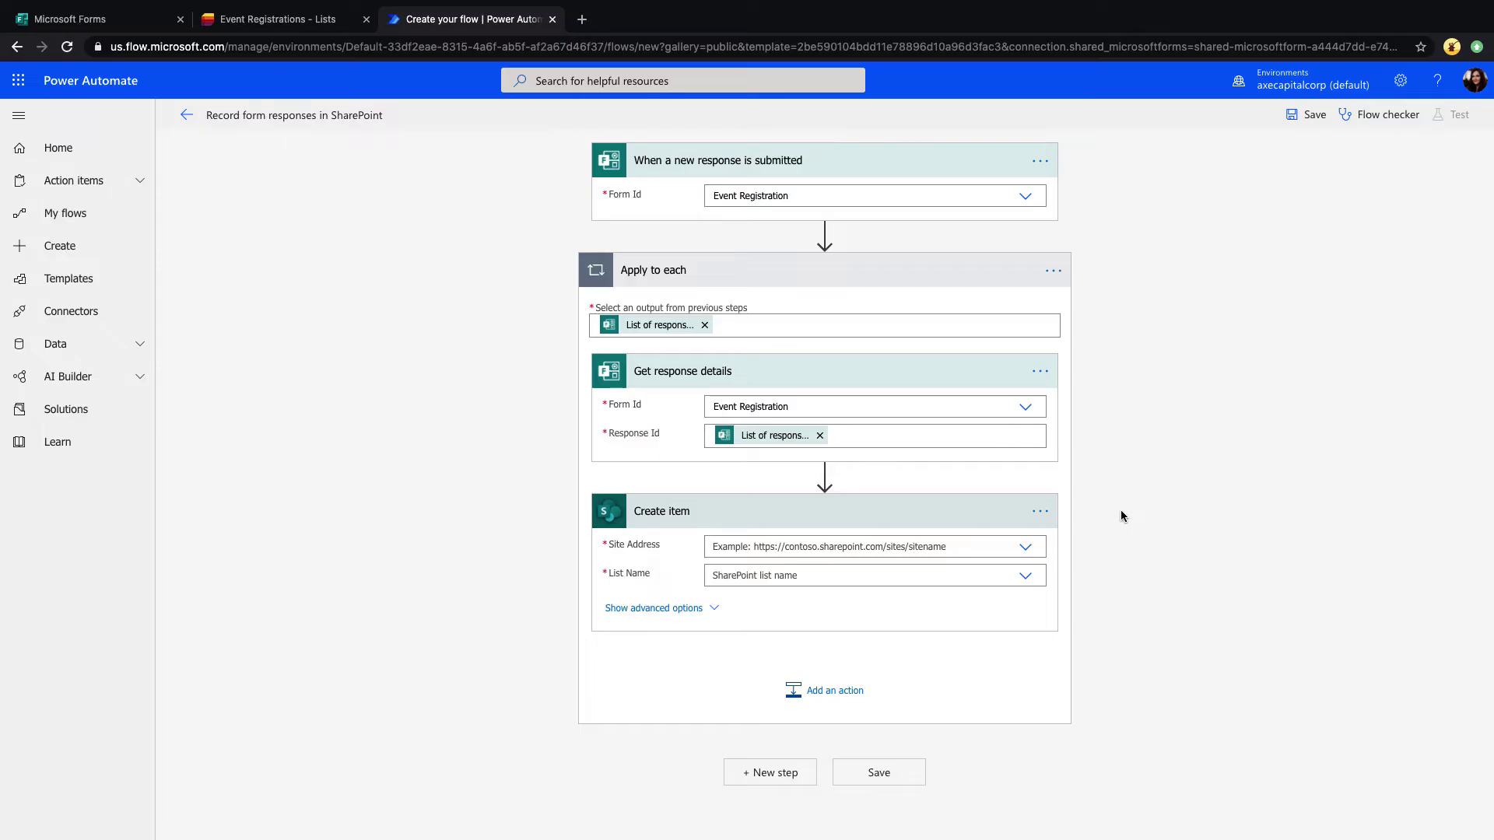
- Point Create item at the IT Site's Event Registrations list, then view that list
click(1030, 550)
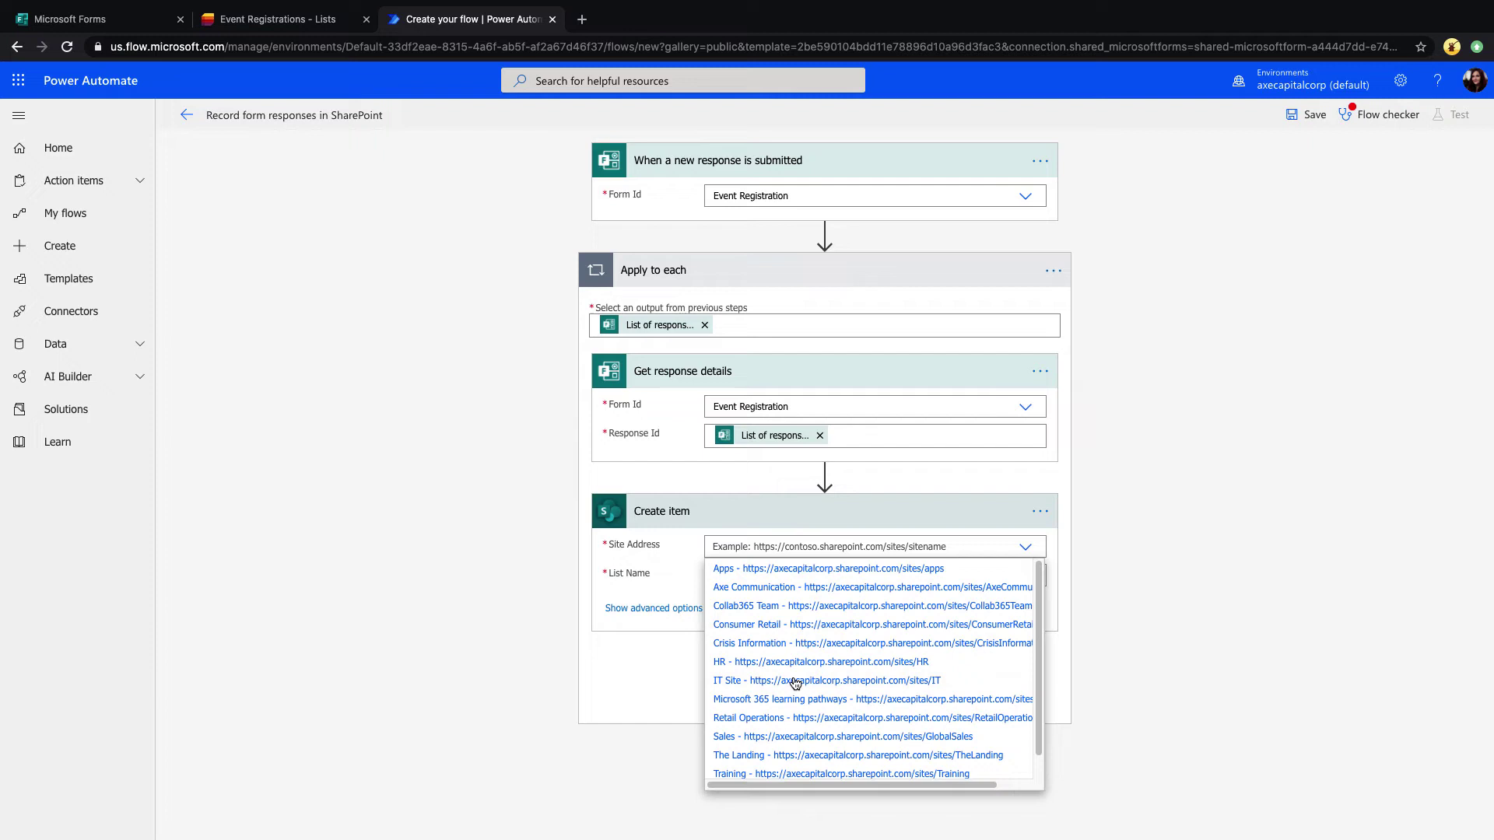
click(958, 687)
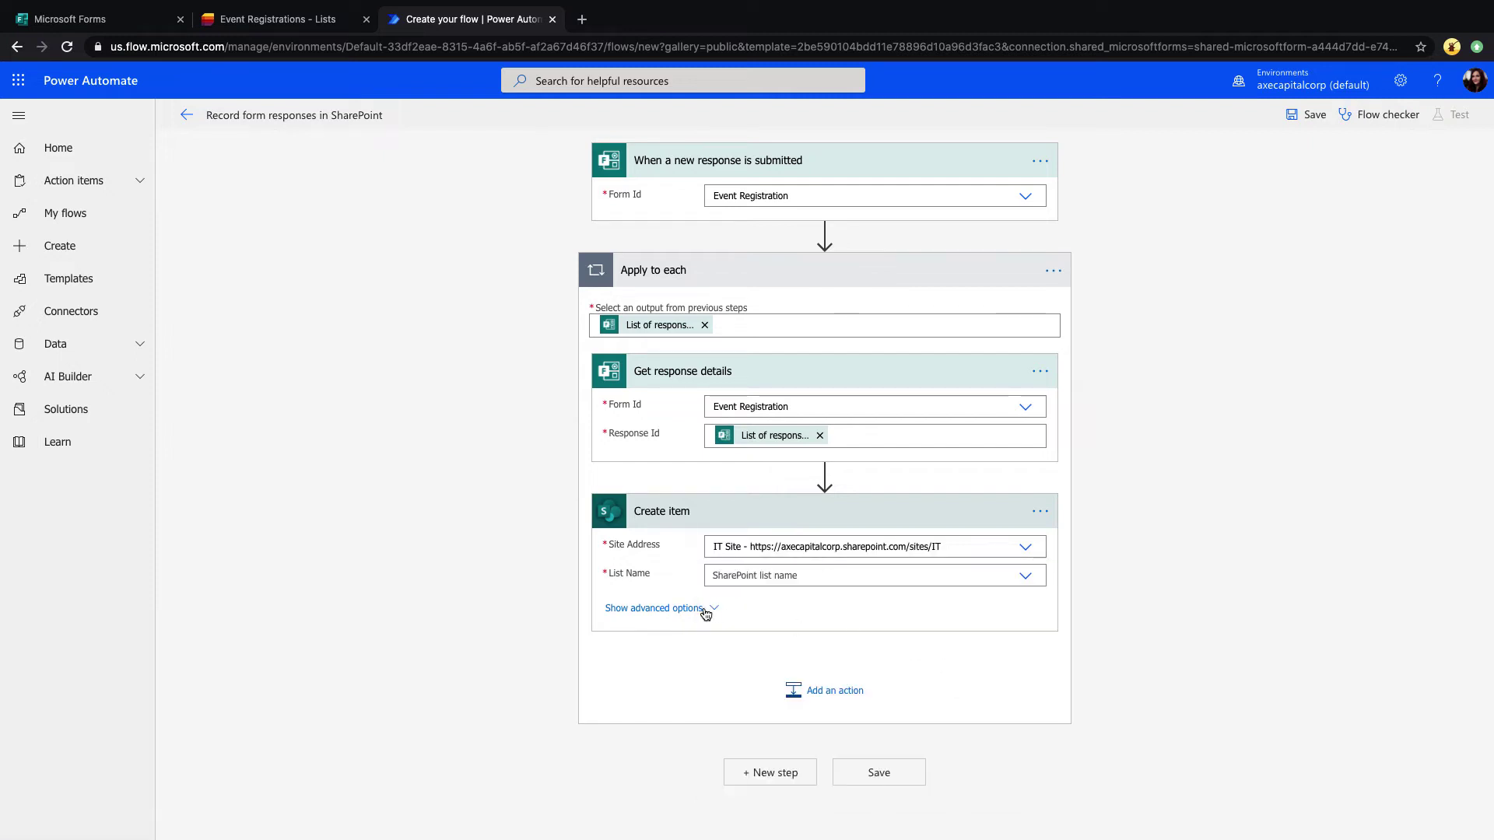
click(1025, 575)
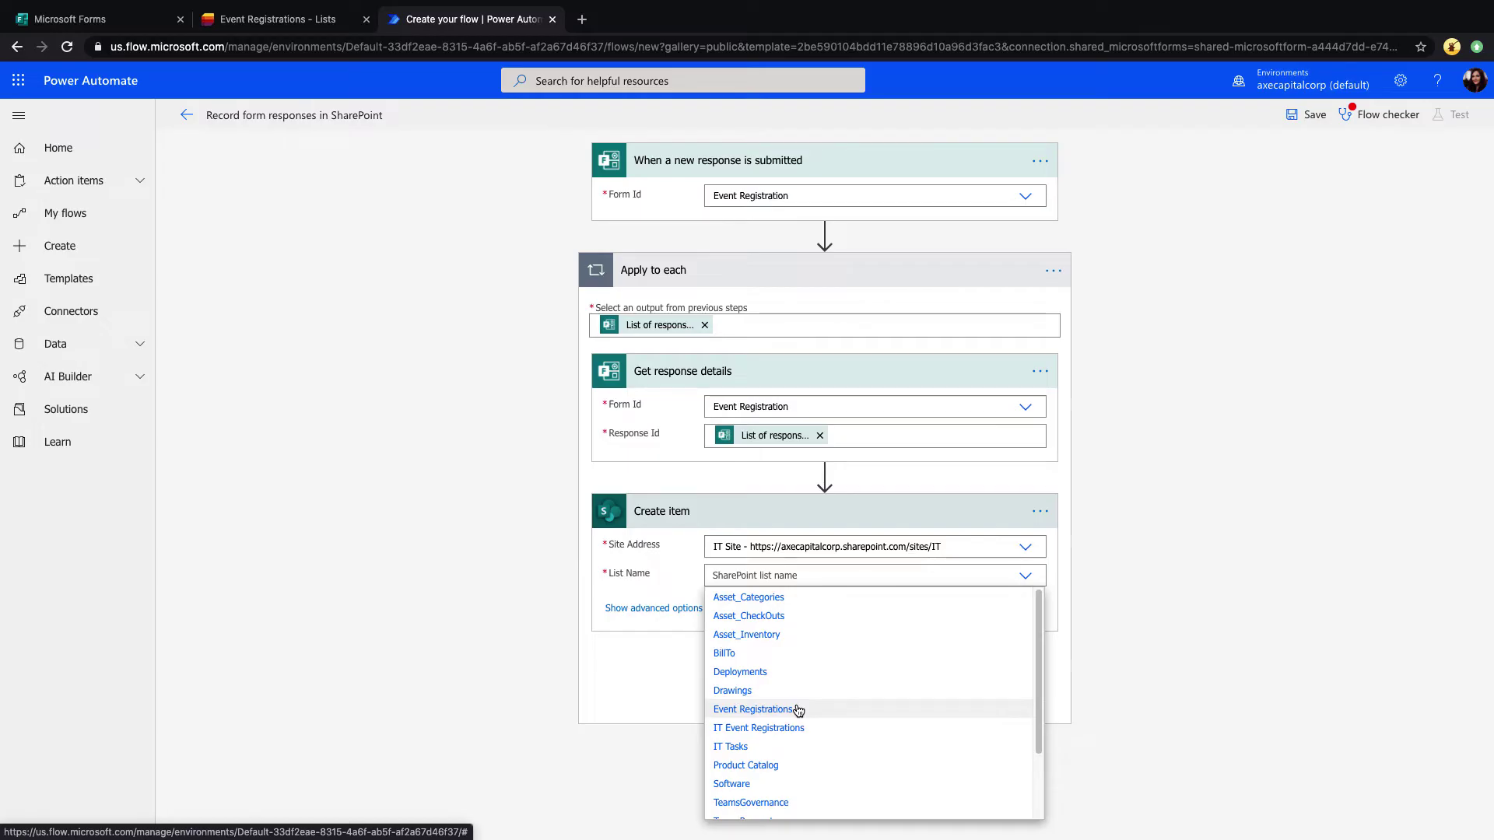
click(797, 710)
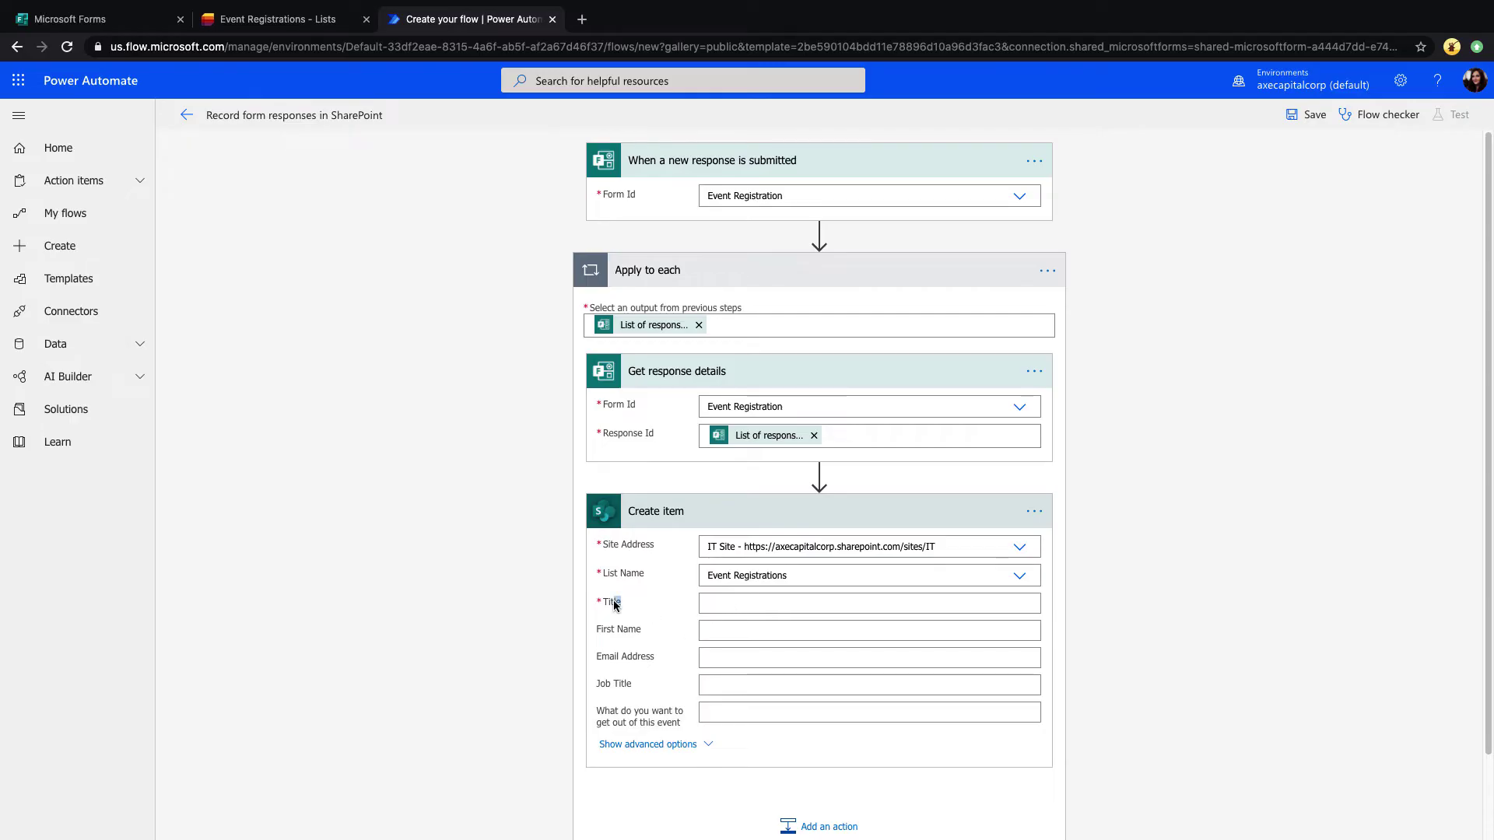
drag(622, 604, 614, 604)
click(270, 28)
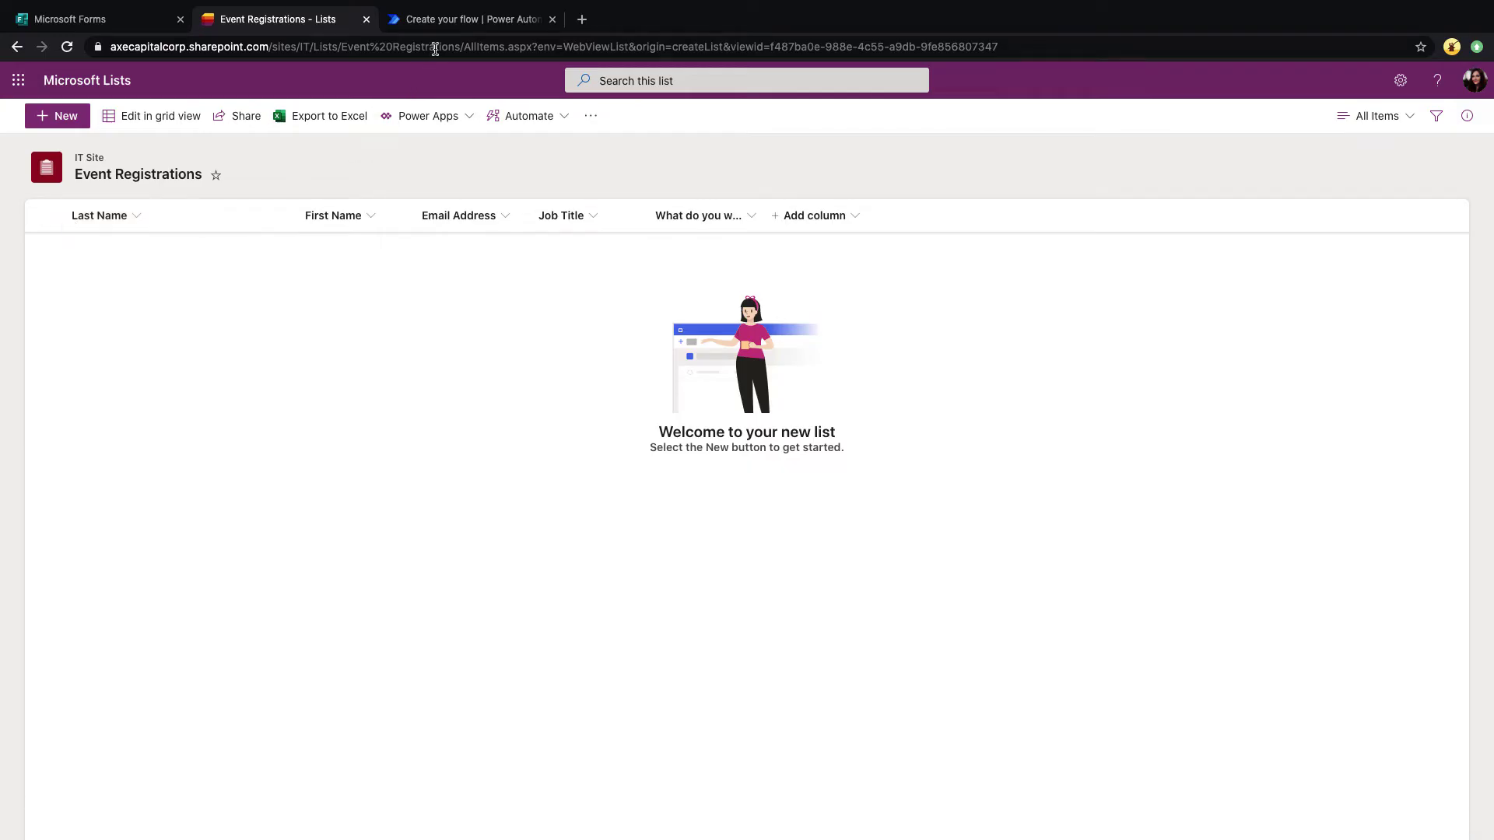
- Go back from the Event Registrations list to the flow editor
click(447, 22)
click(650, 608)
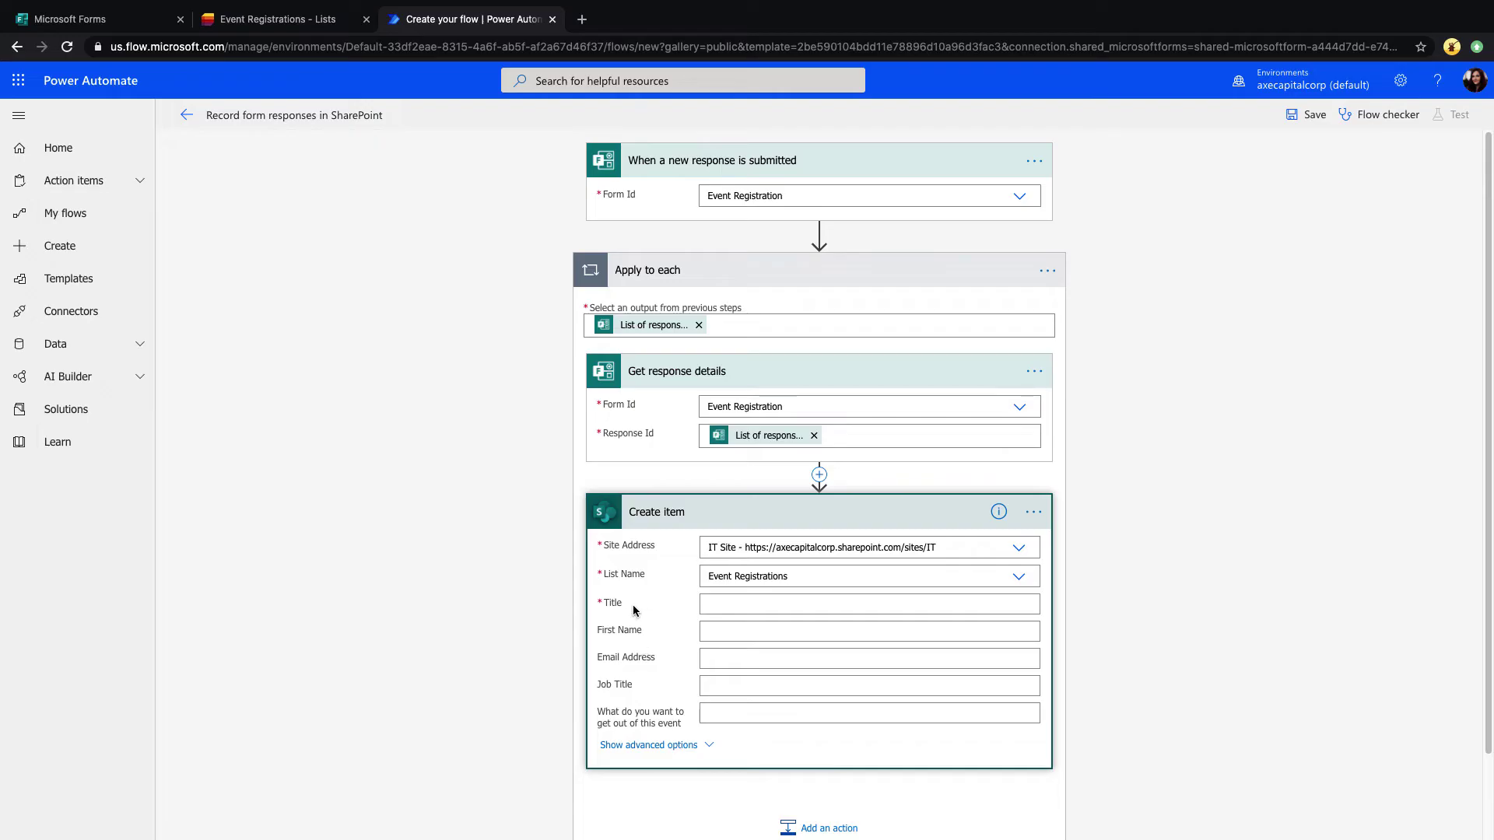
- Fill the item's Title field with the form's Last Name answer
drag(624, 605, 606, 604)
click(626, 609)
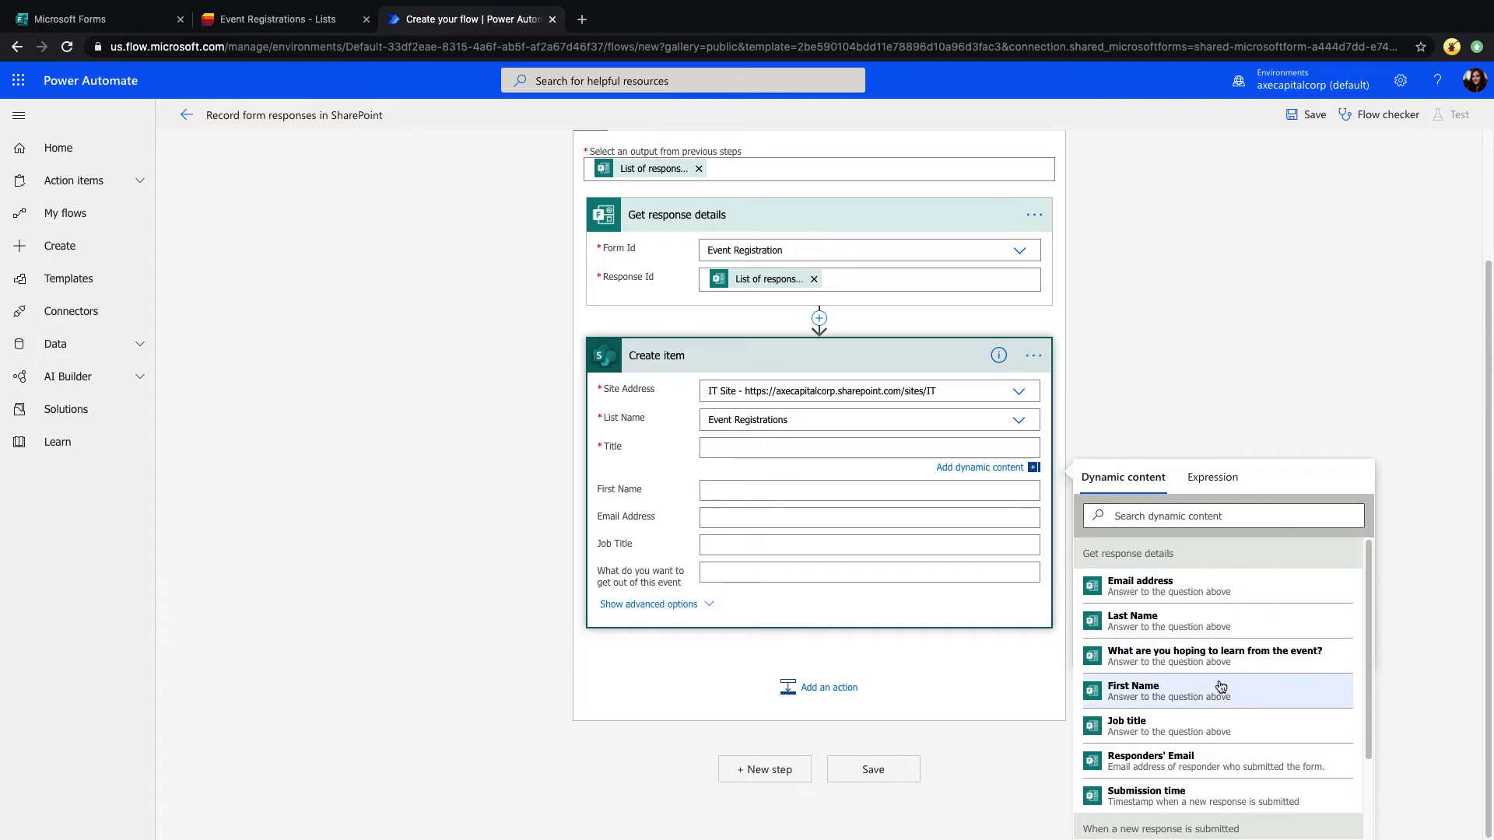
scroll(910, 346, up, 2)
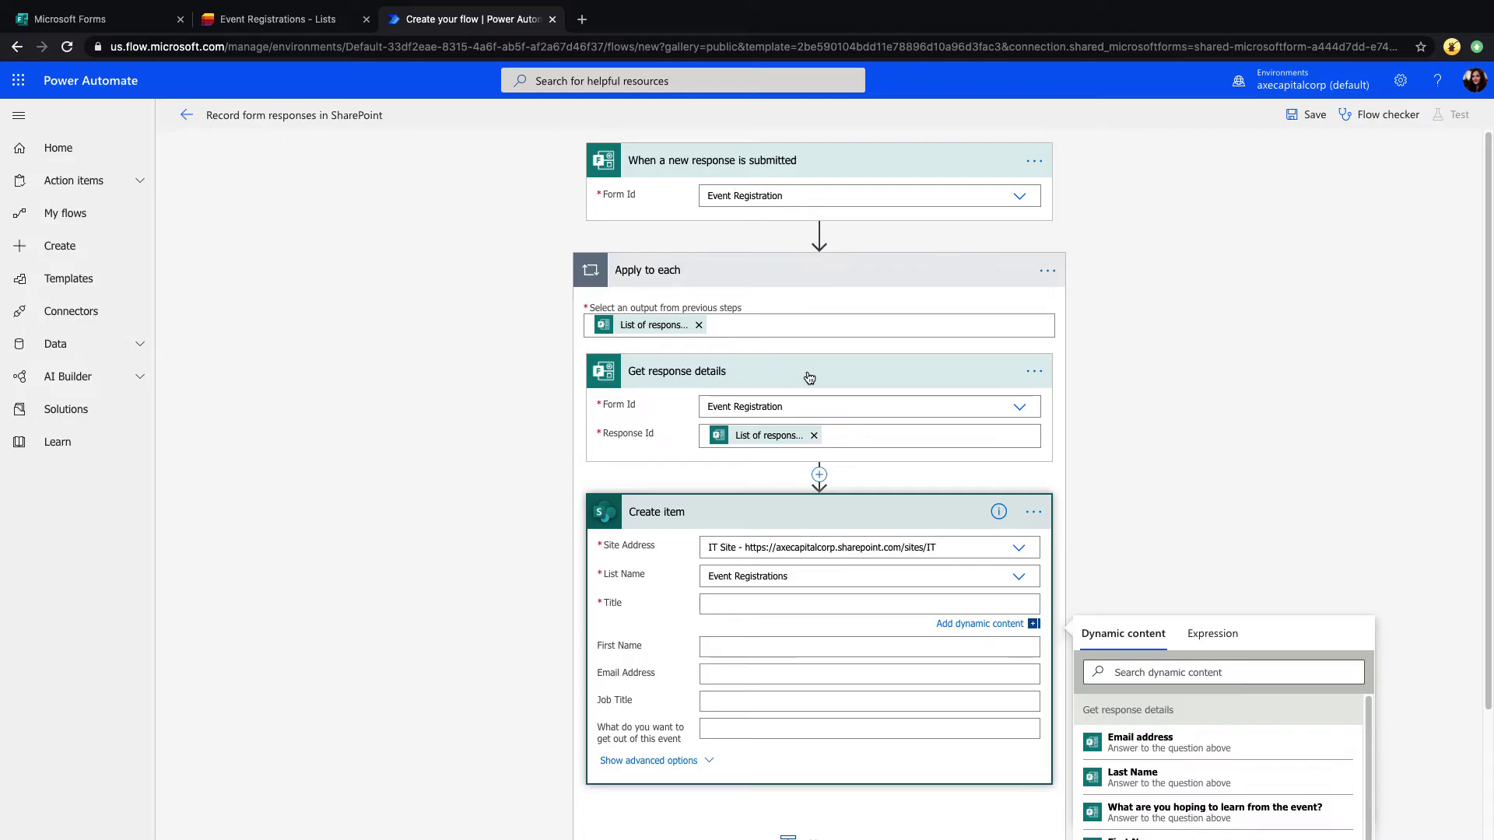
scroll(811, 378, down, 2)
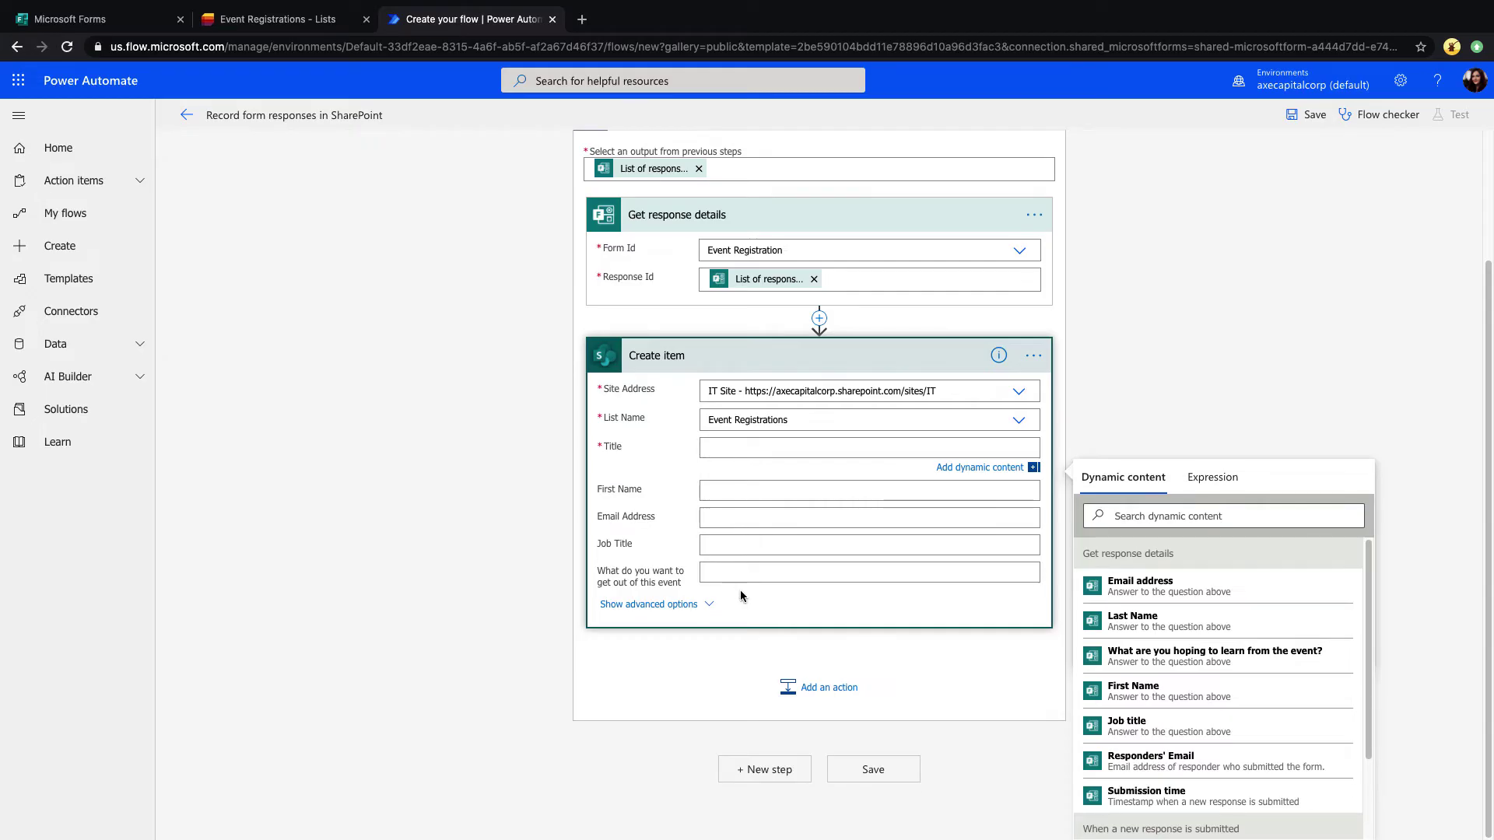
click(1270, 627)
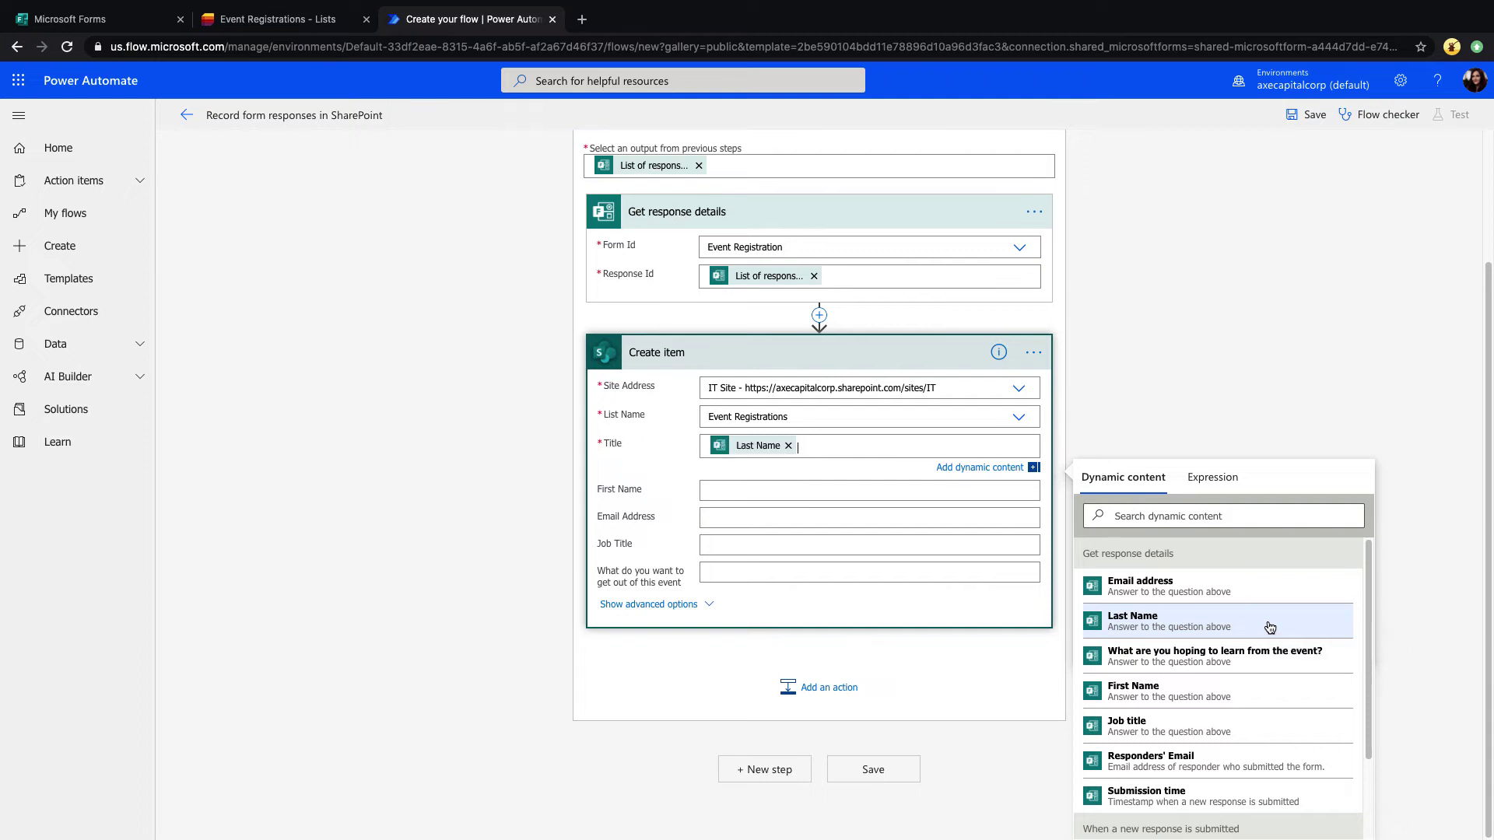
- Map the First Name, Email address, Job title and learning-goal answers into their matching fields
click(760, 492)
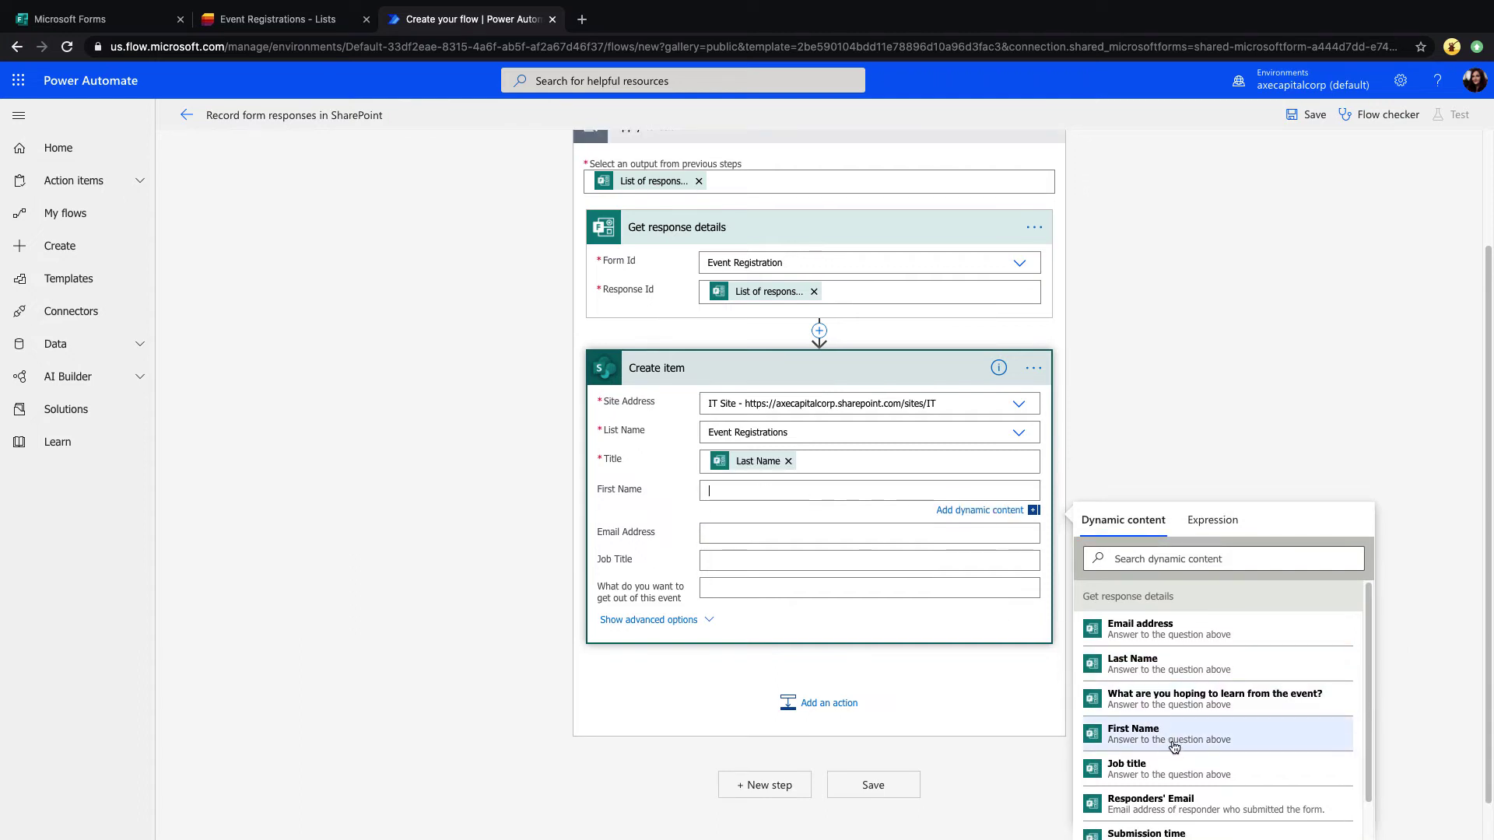
click(1173, 746)
click(768, 532)
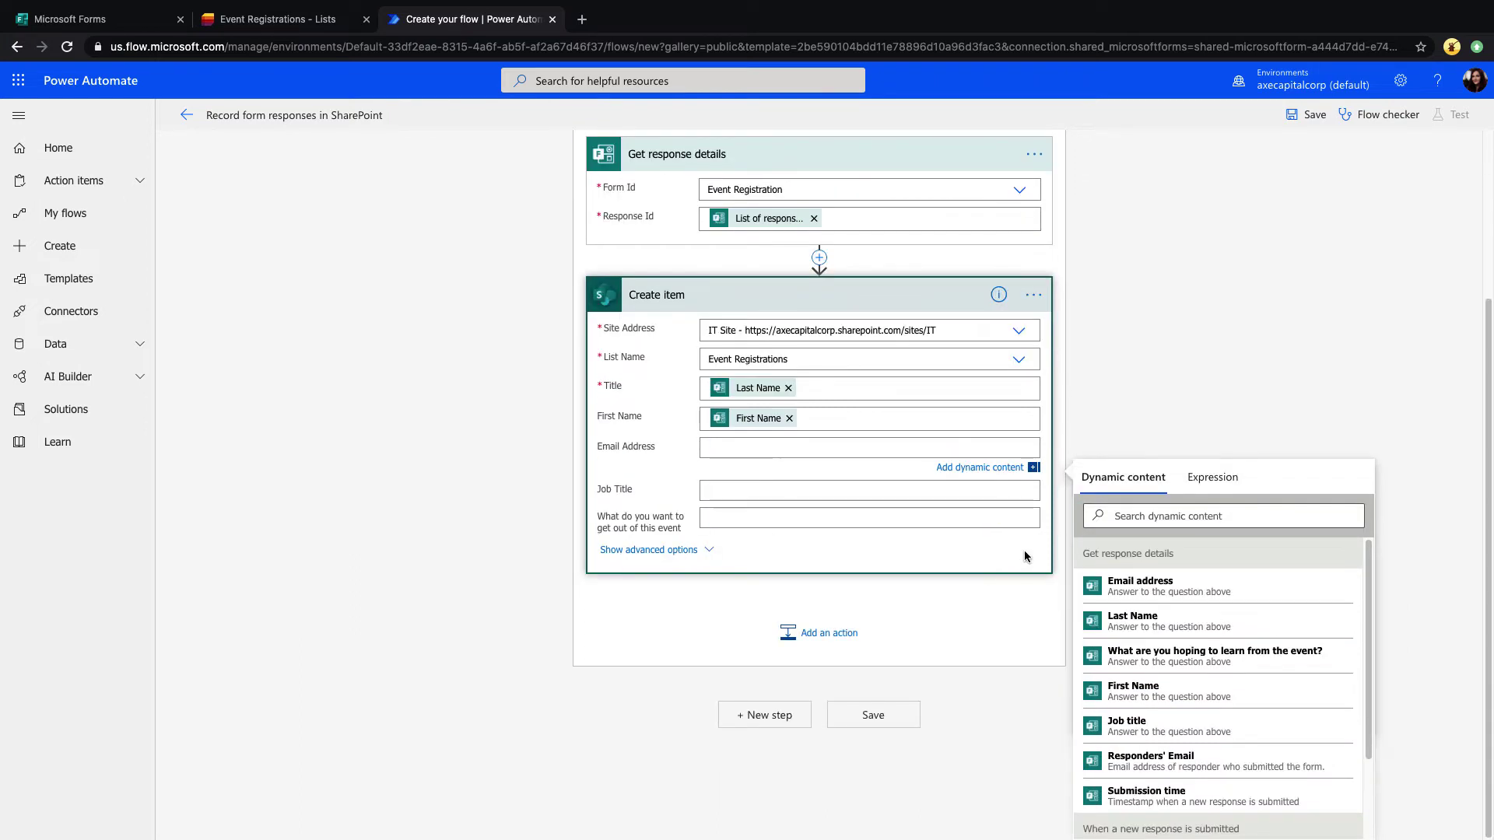
click(1200, 589)
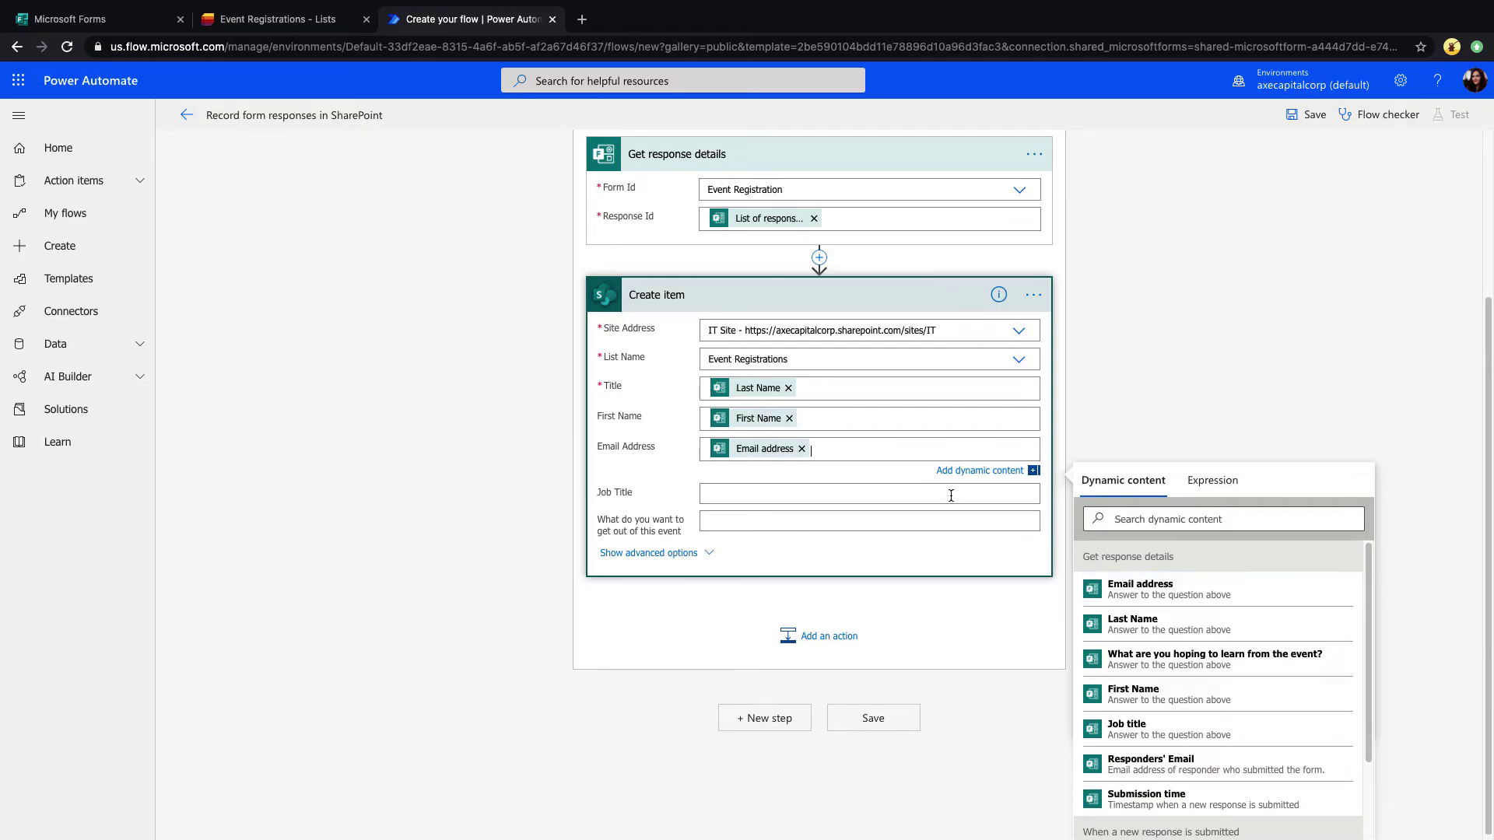
click(808, 494)
click(1167, 727)
click(809, 459)
click(1215, 660)
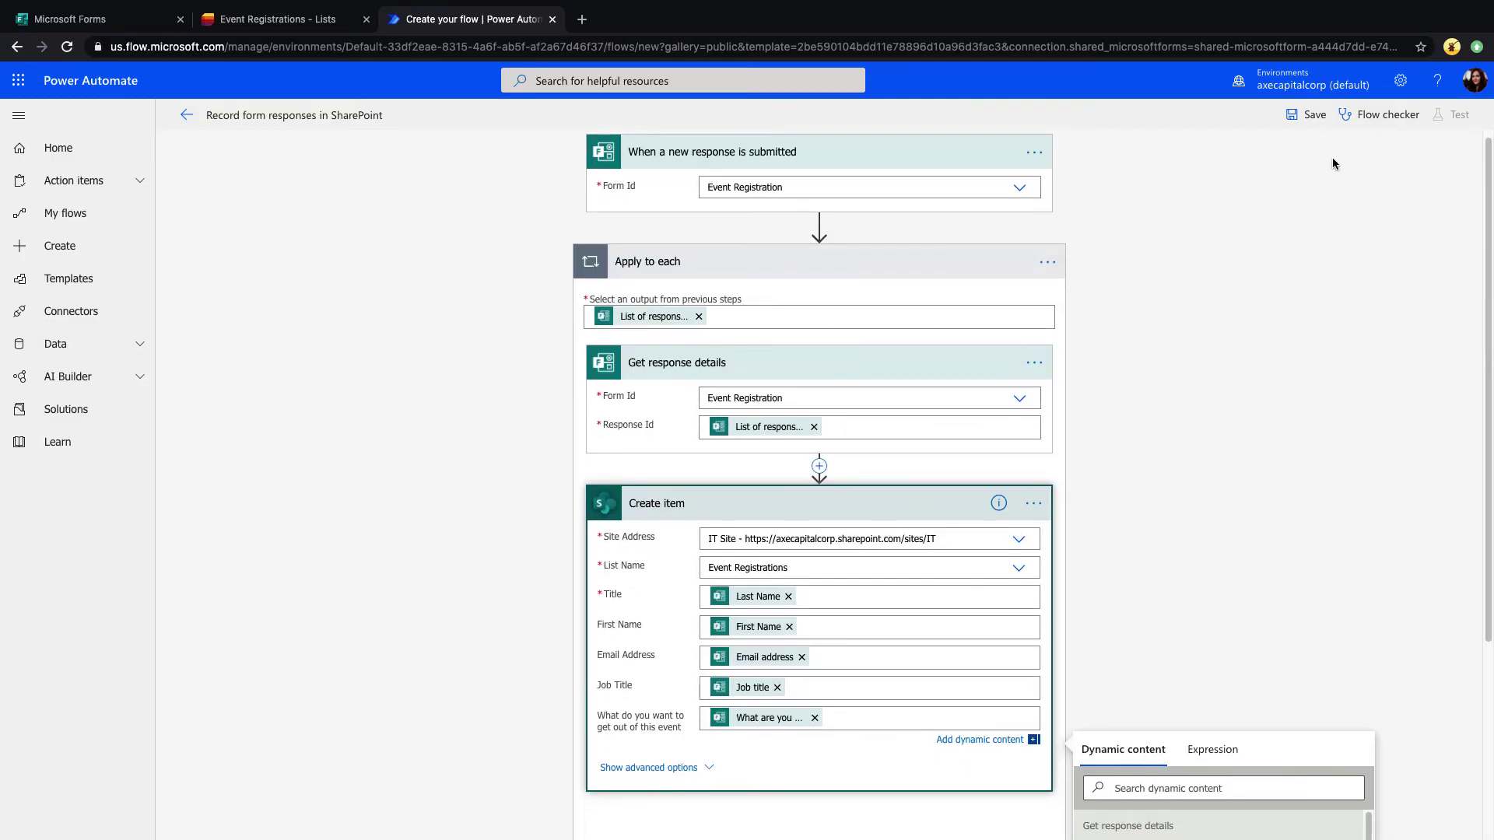
- Save the flow, rename it 'Event Registrations to MS Lists', and save again
click(1315, 114)
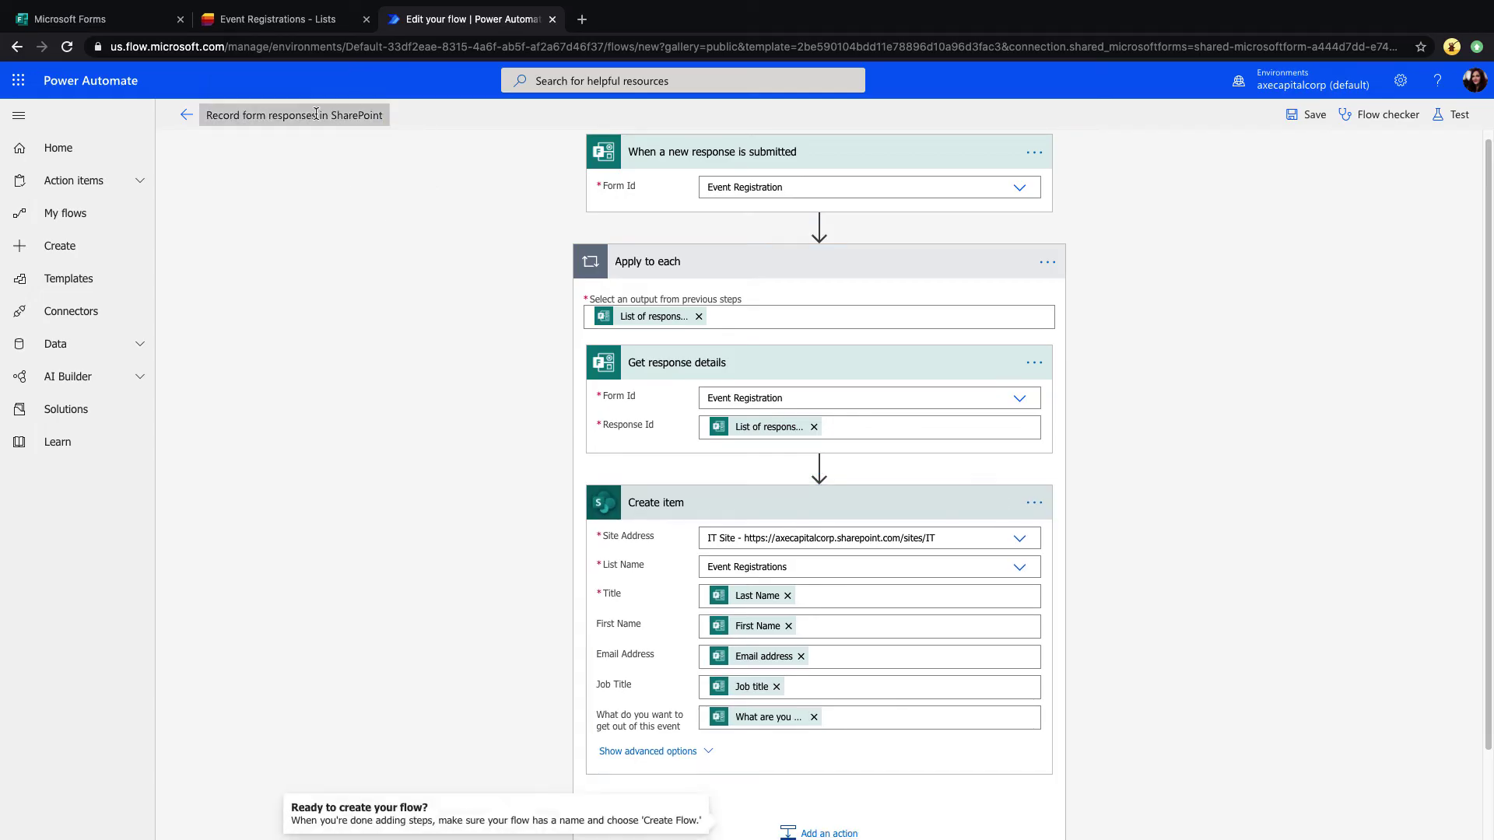
click(211, 116)
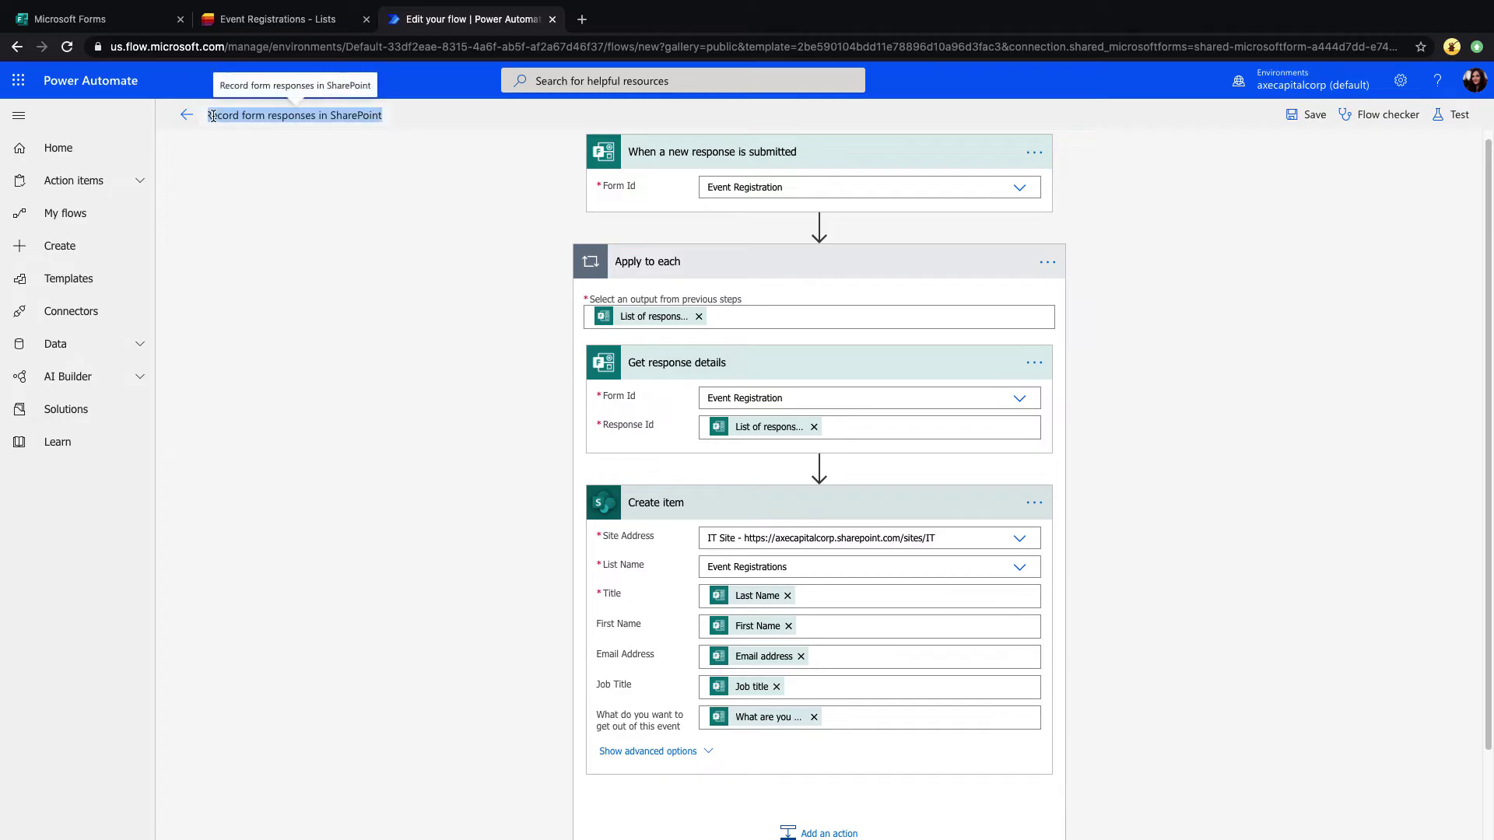
text(Event Registrations to MS Lists)
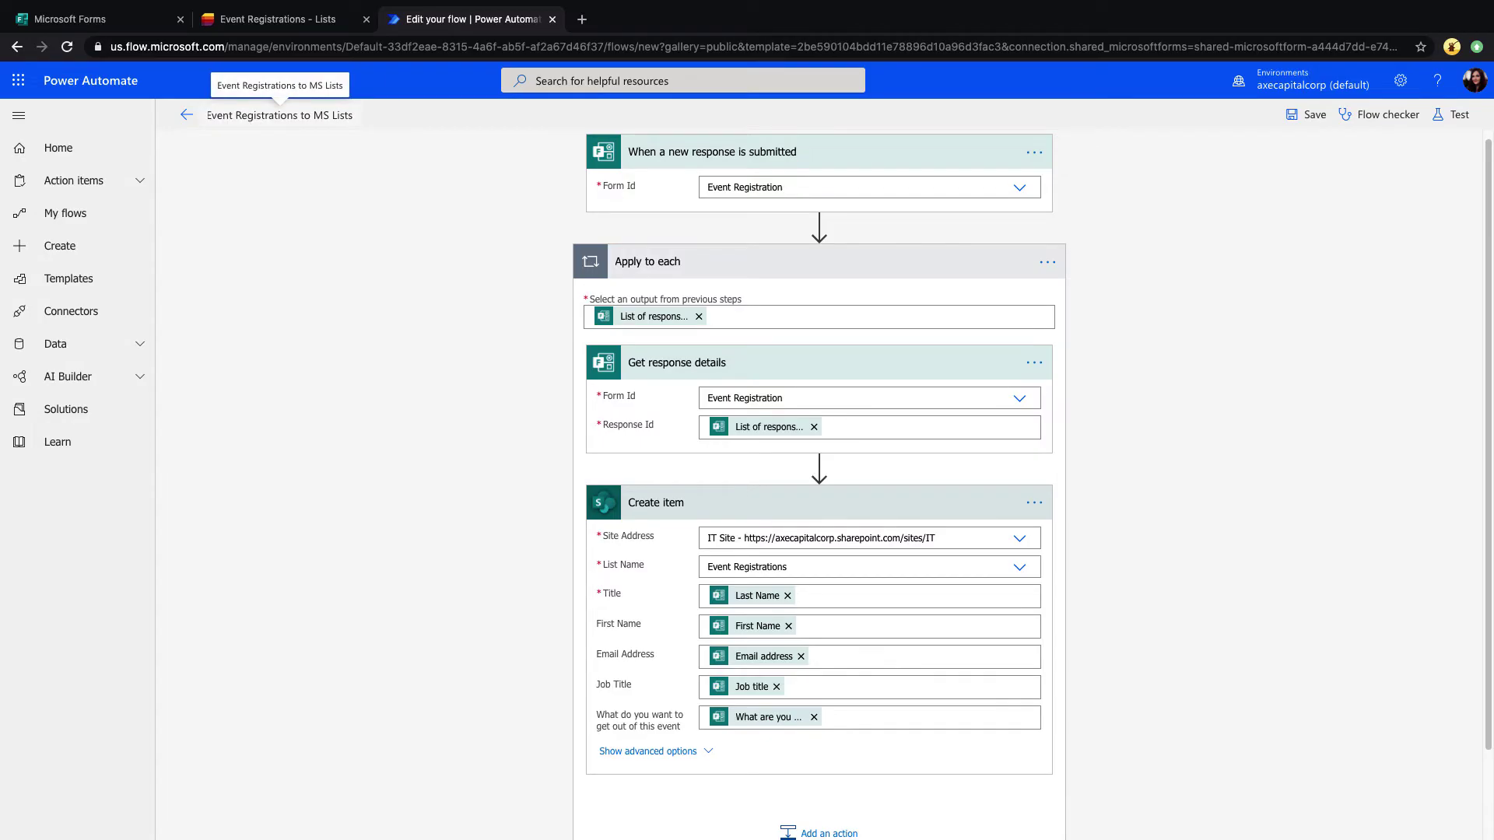
click(1307, 114)
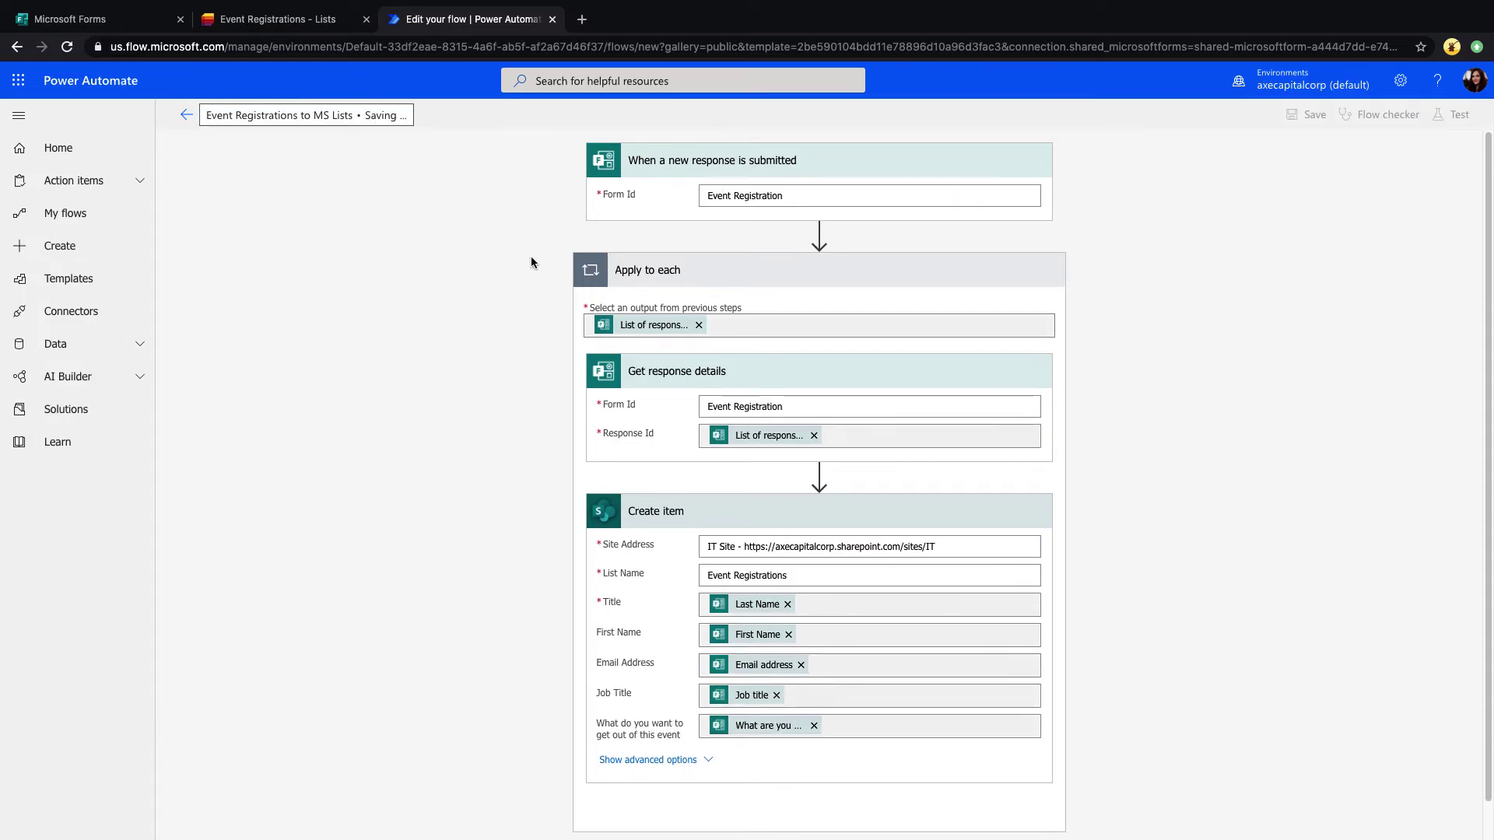
click(116, 21)
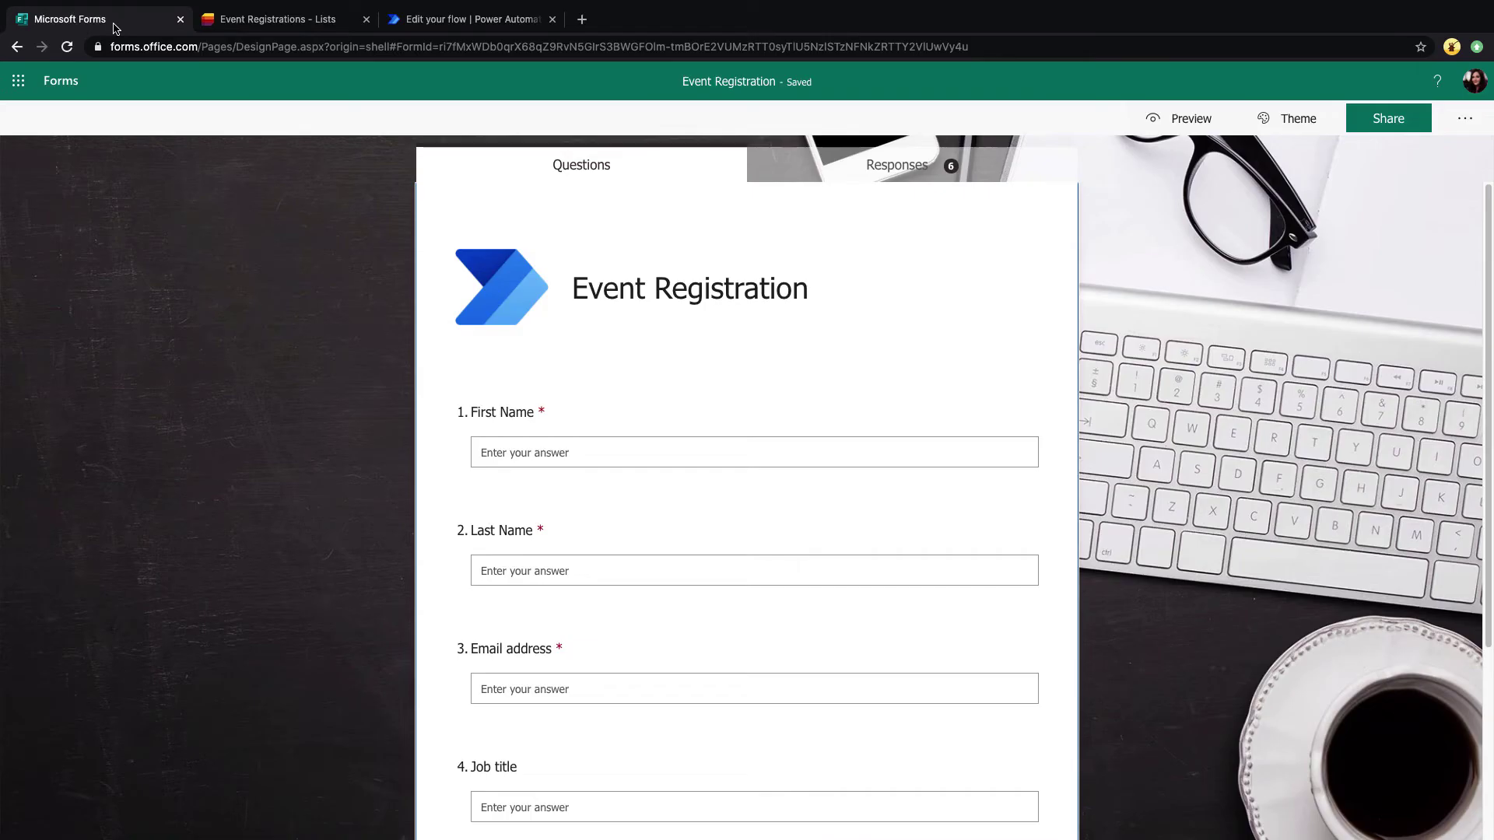
- Submit a test registration answering 'How can I use the Power Platform to defeat Thanos'
click(1211, 123)
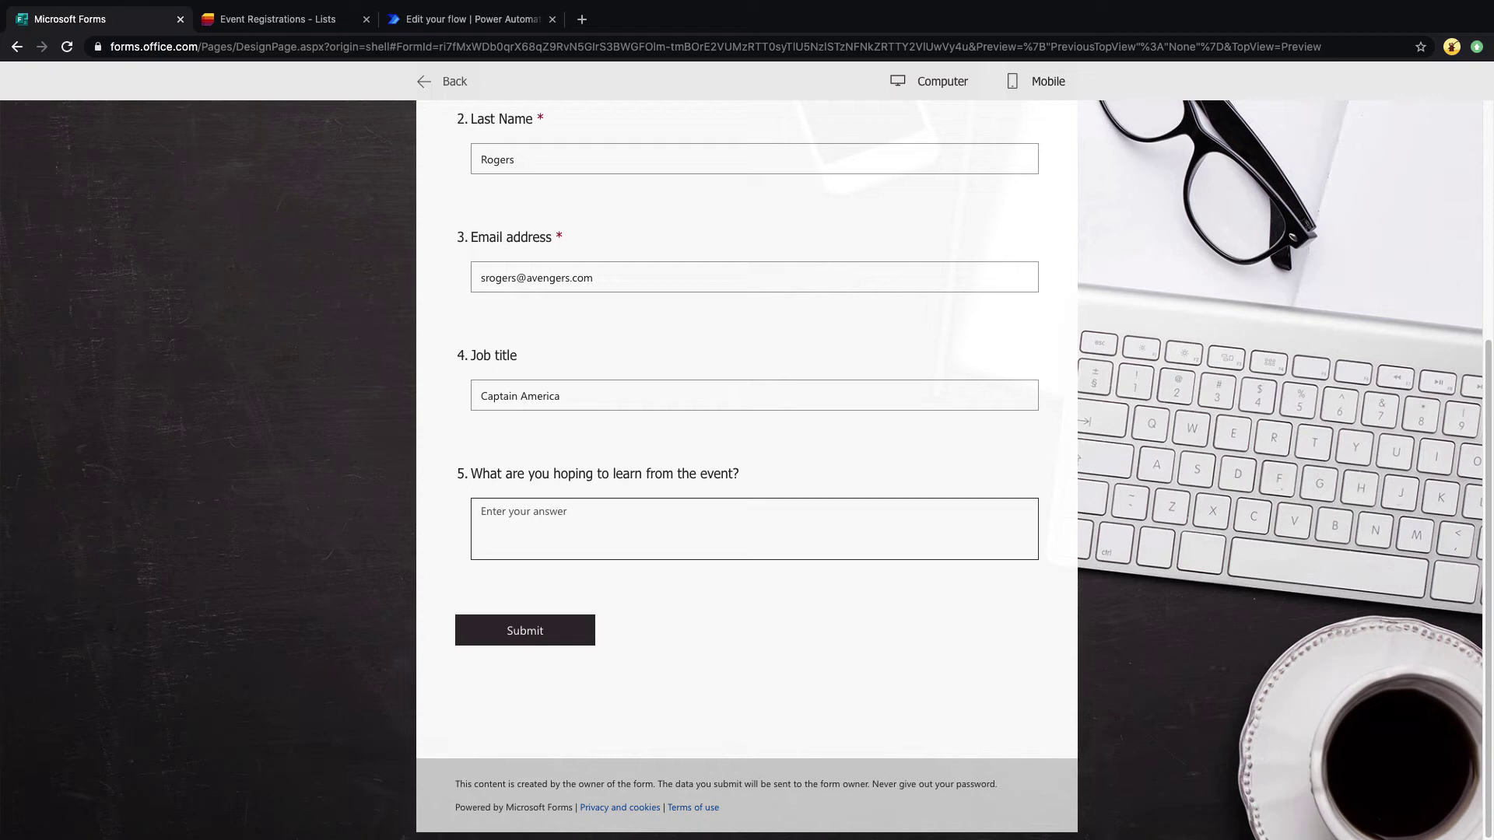
text(How can I use the Power Platform to defeat )
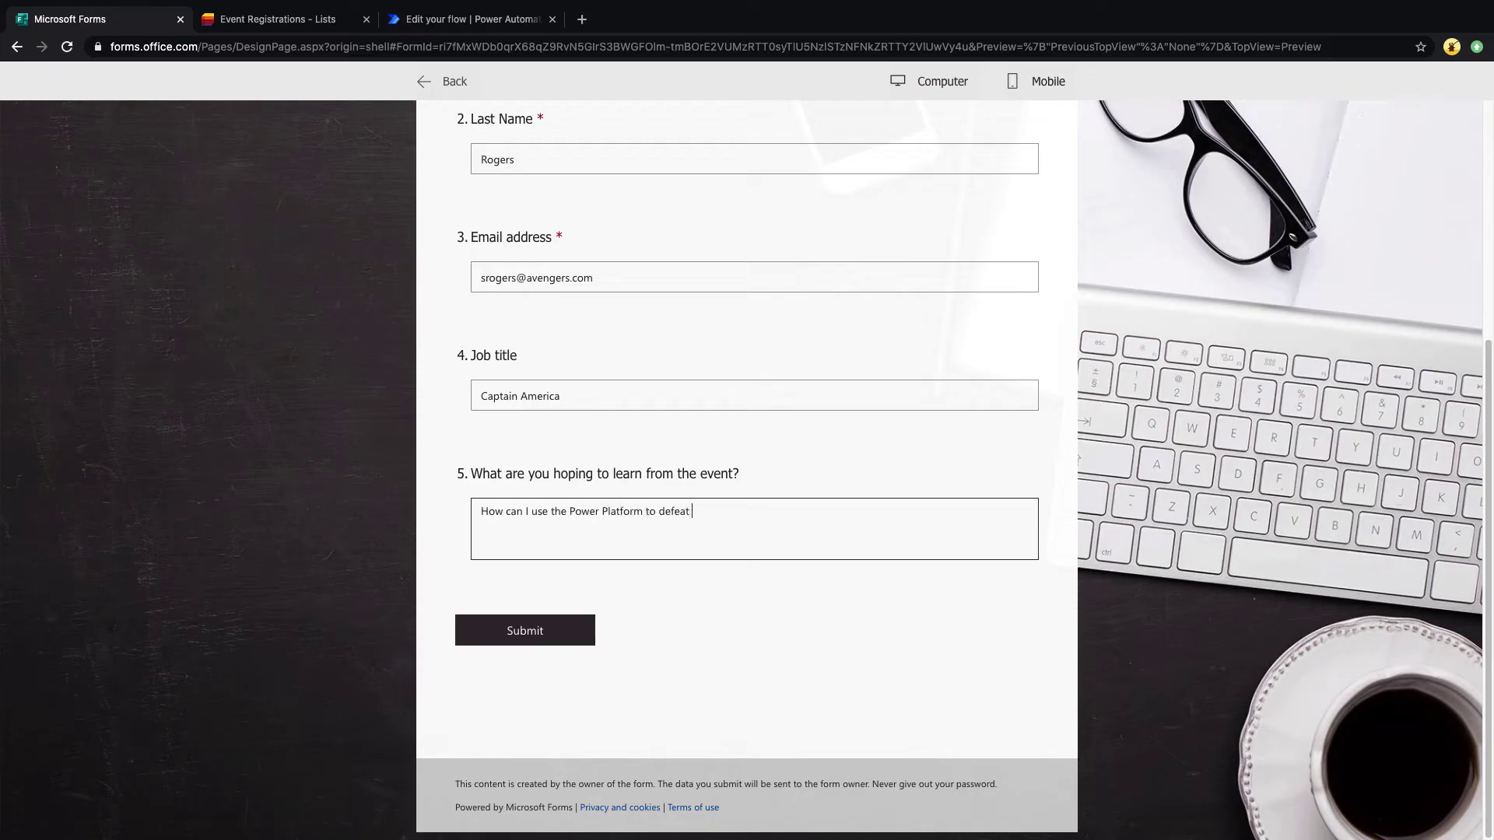
text(Thanos)
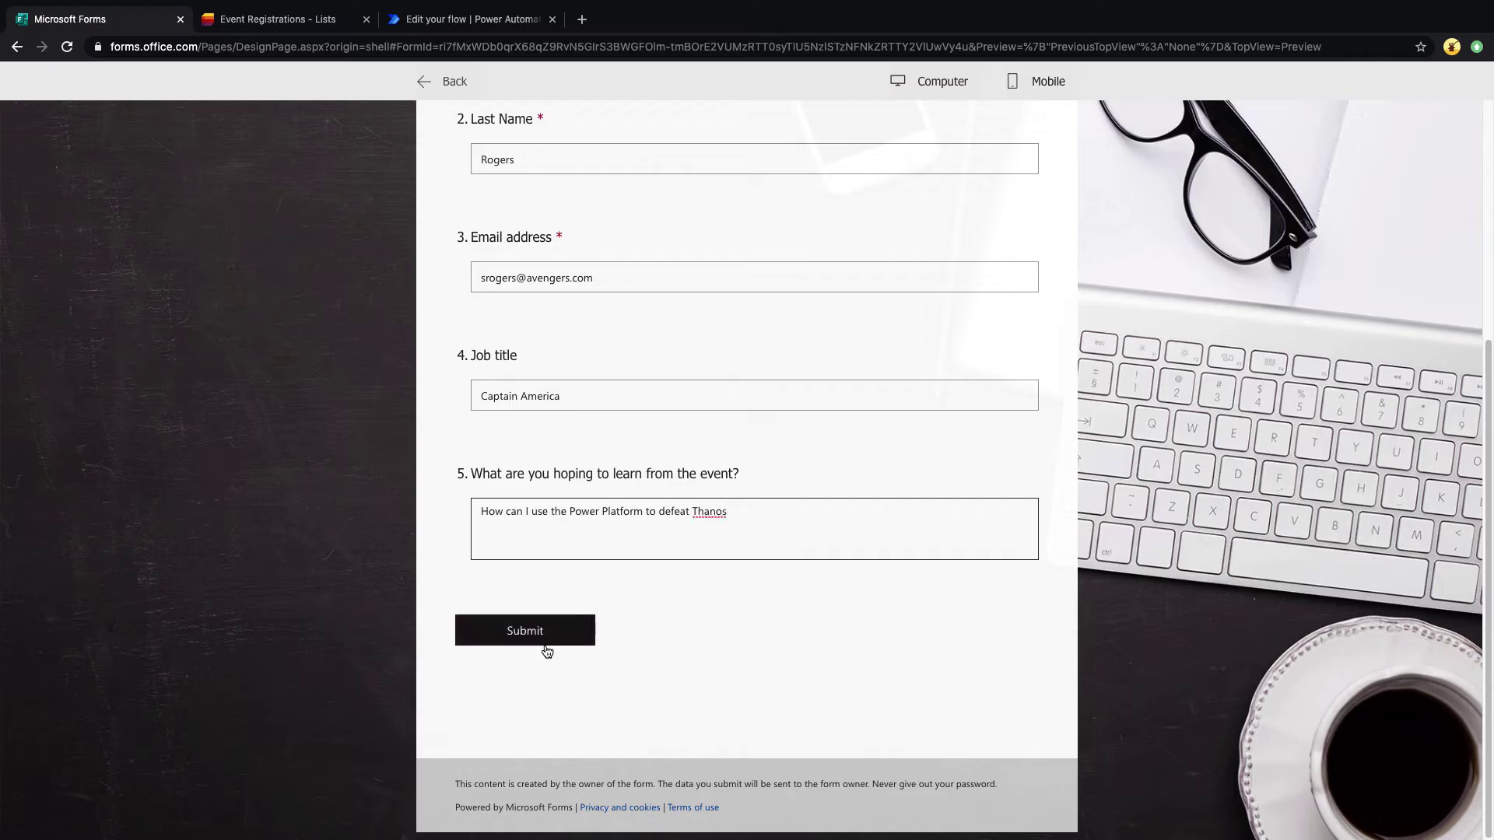
click(543, 637)
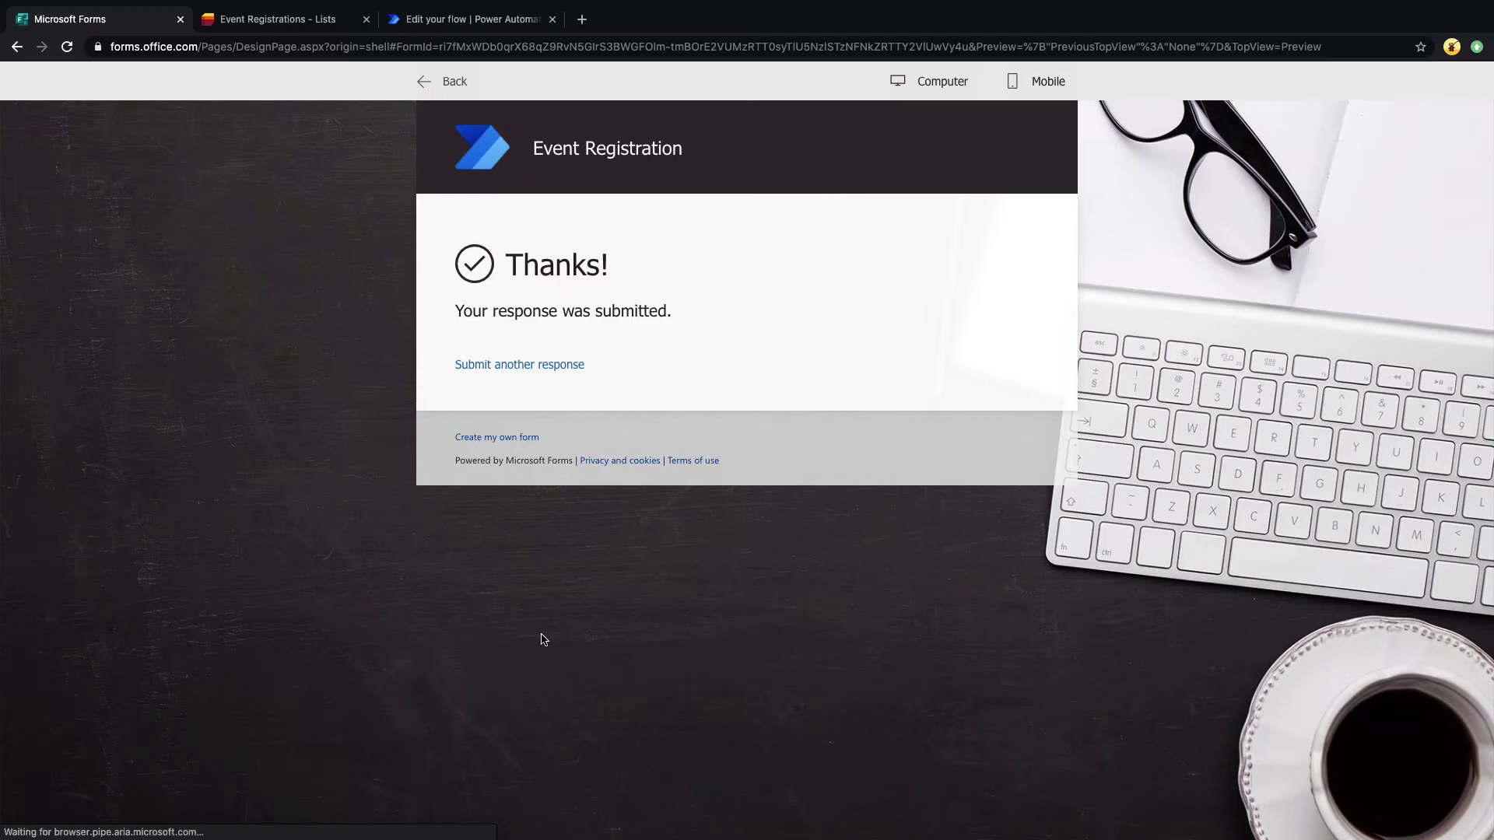
click(305, 27)
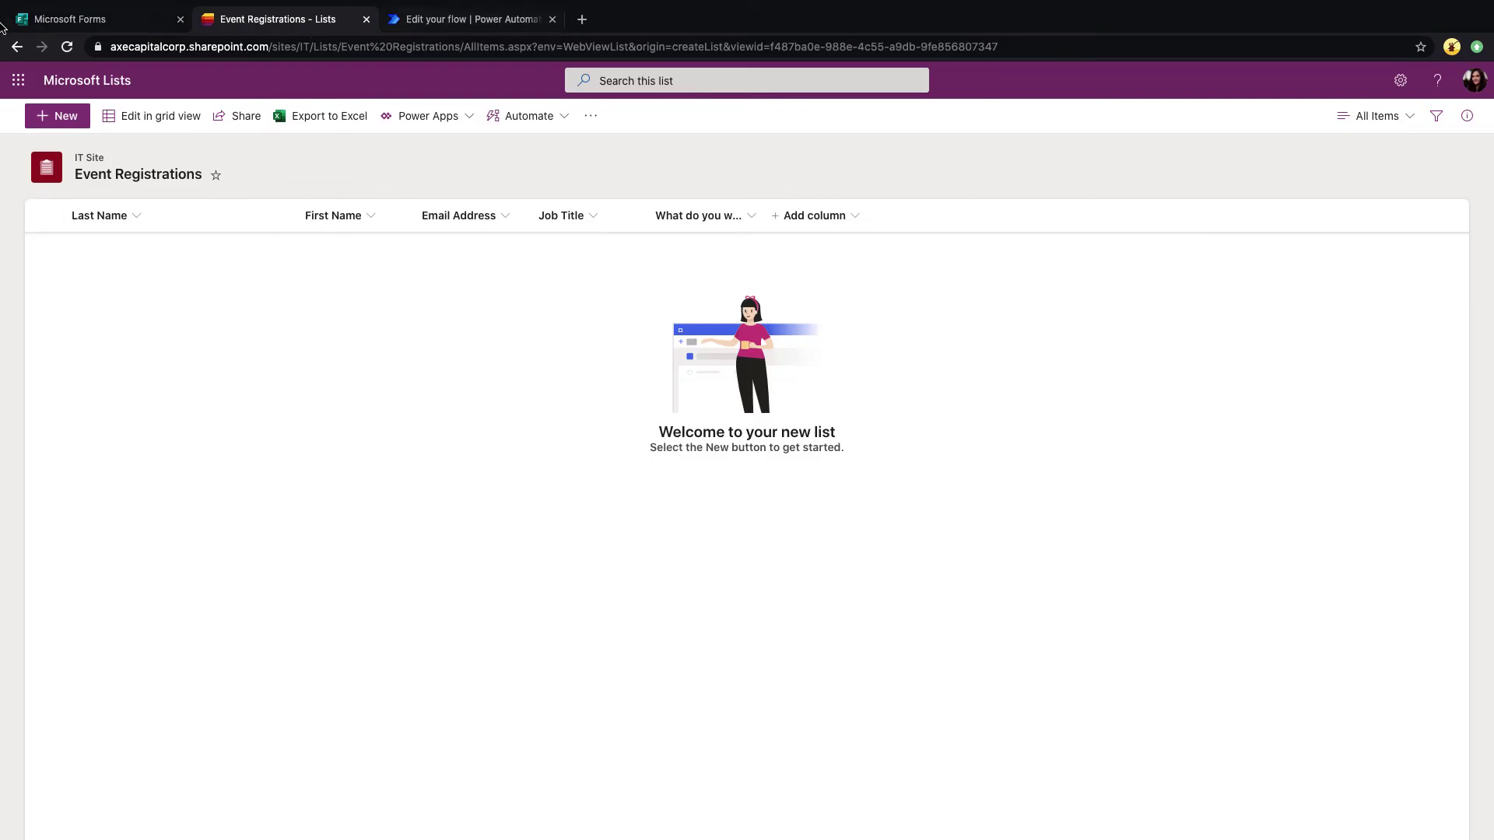
- Reload the Event Registrations list to show the new item and widen its last column
click(67, 47)
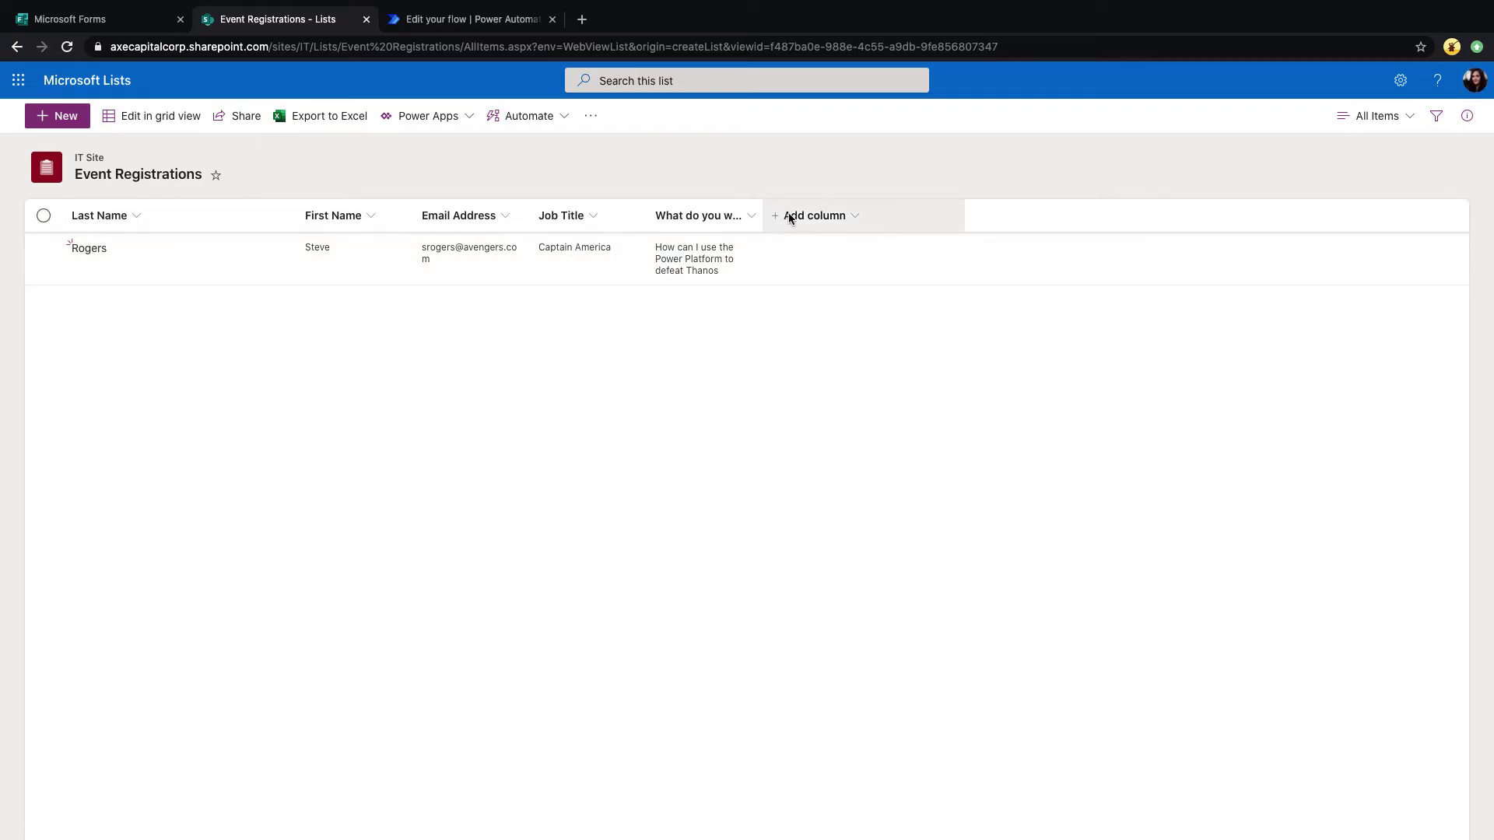
drag(763, 215, 1056, 216)
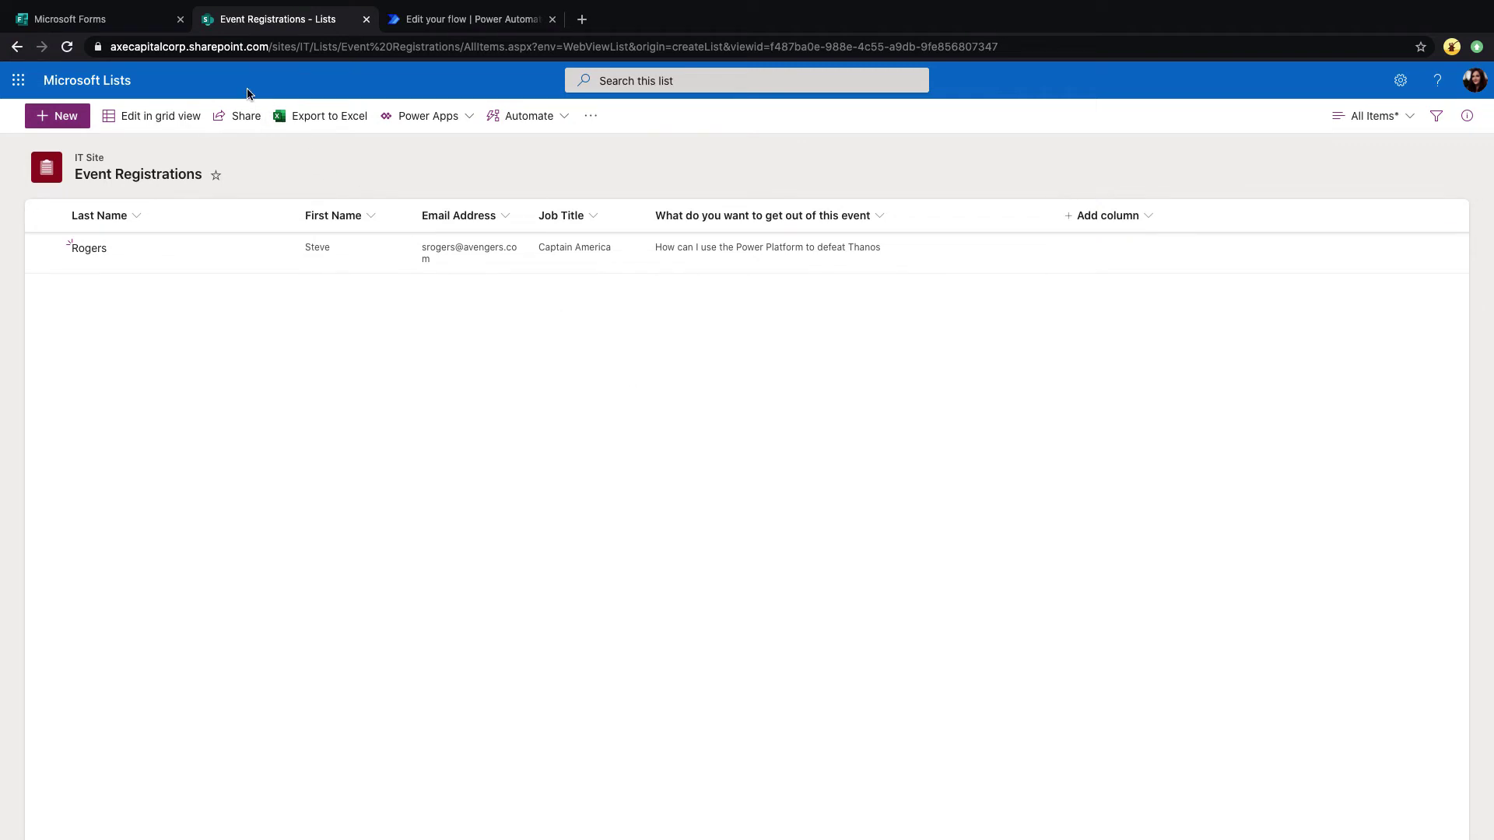
- Check the form's 7 responses and the list, then go back to the flow editor
click(105, 28)
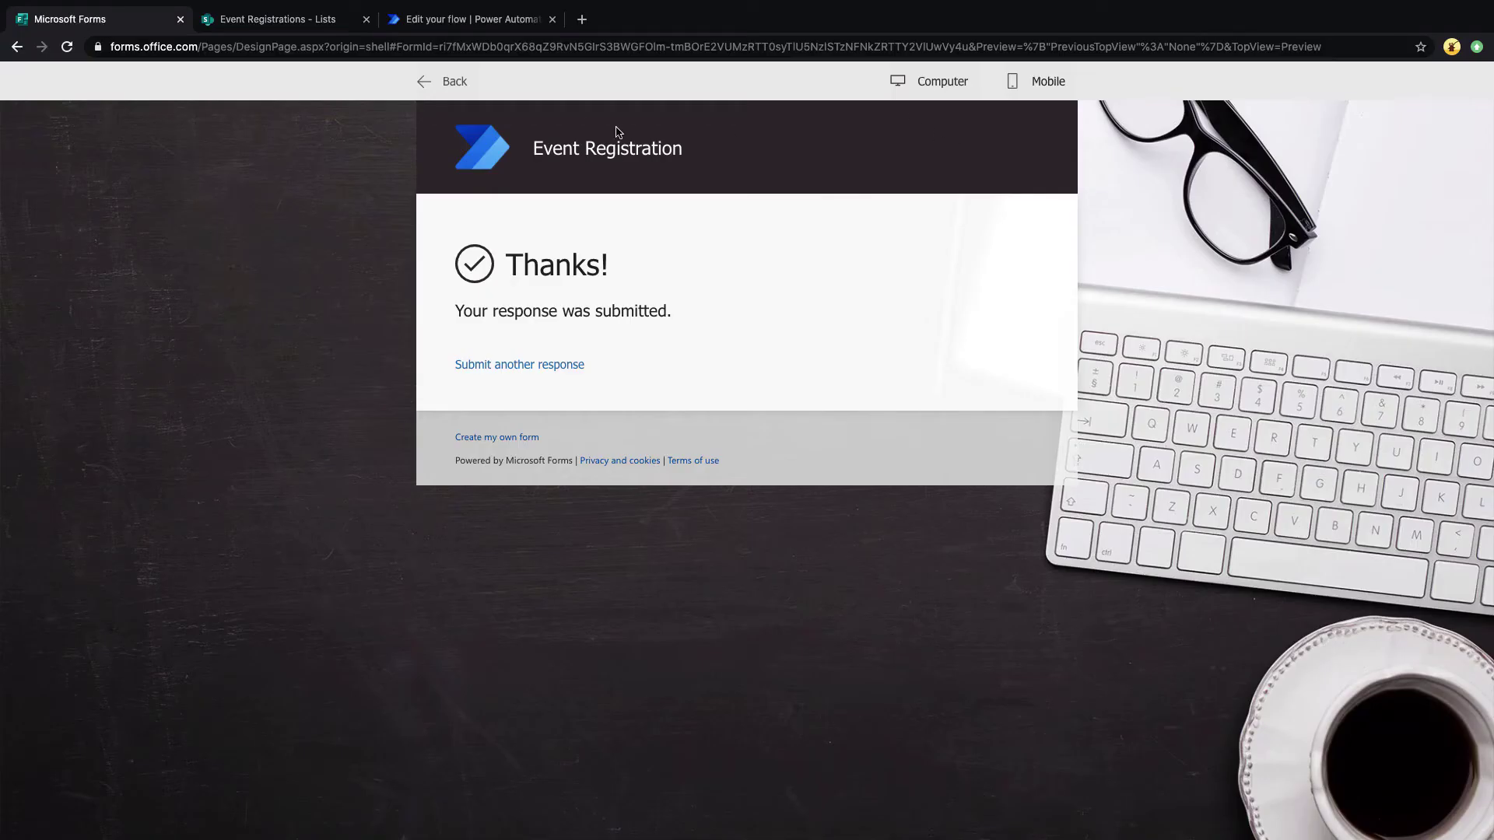
click(436, 79)
click(897, 165)
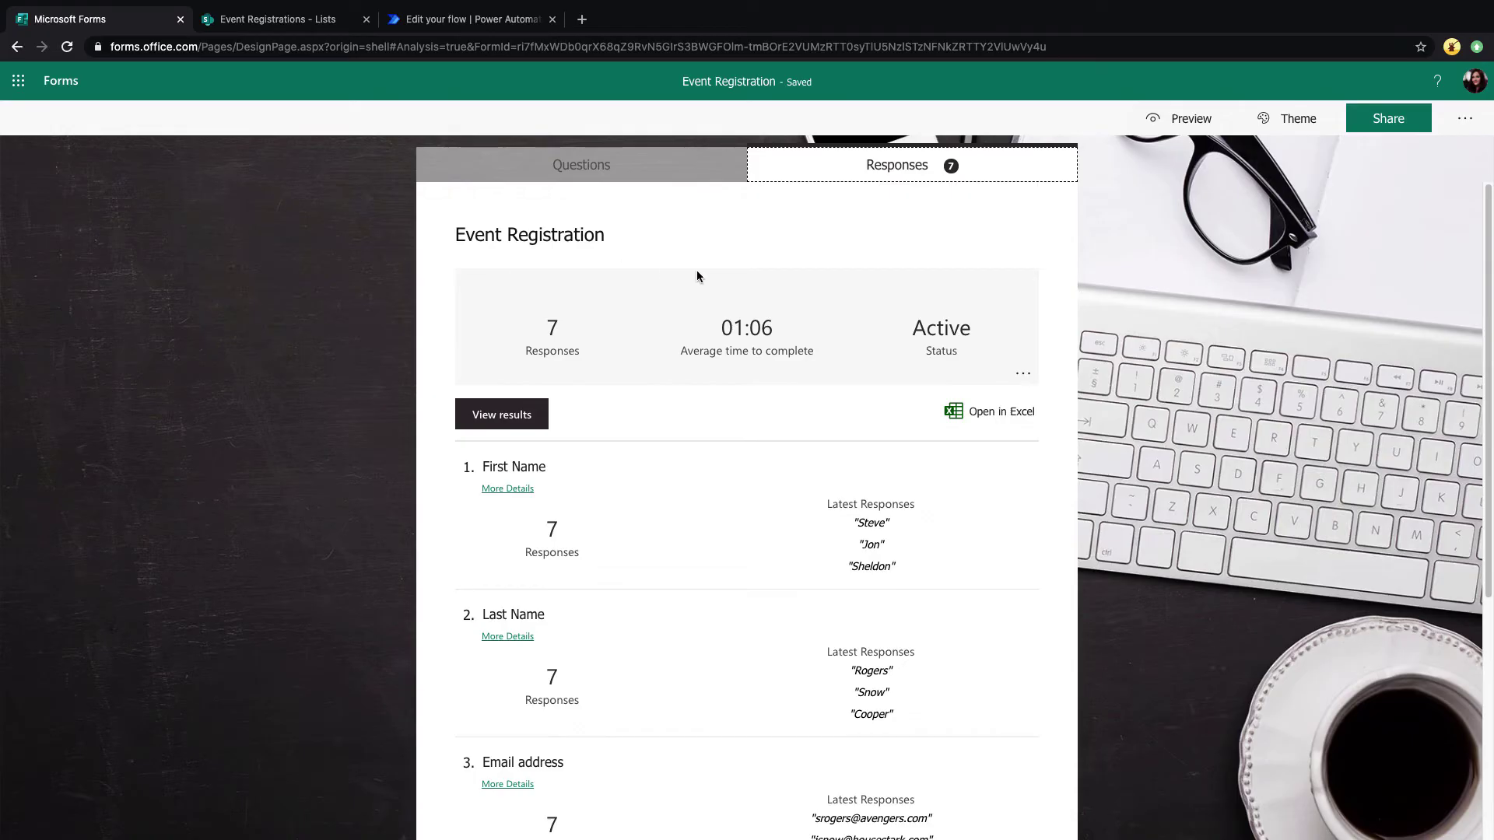
click(301, 29)
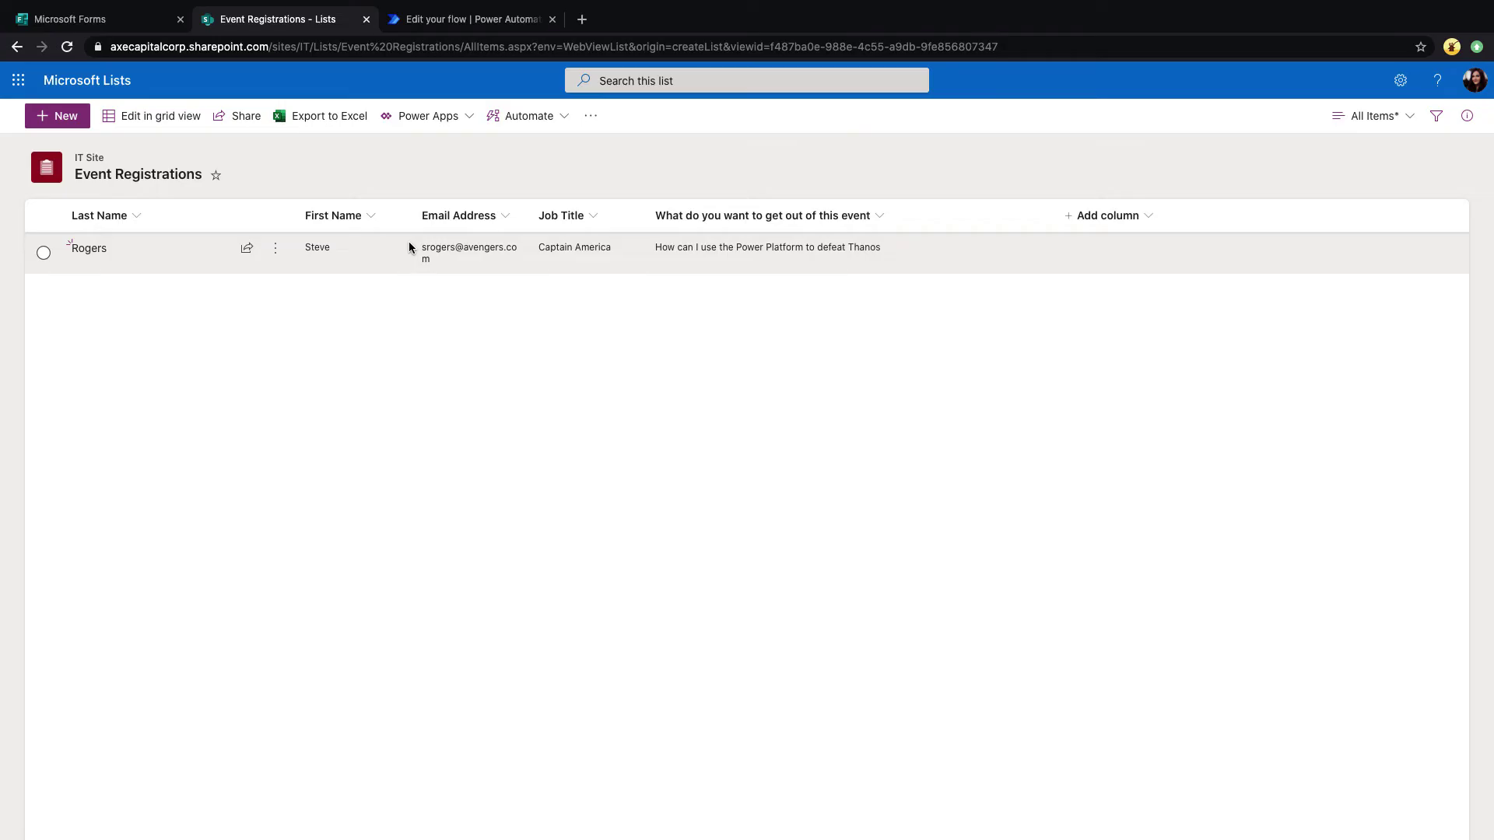
key(ctrl+Tab)
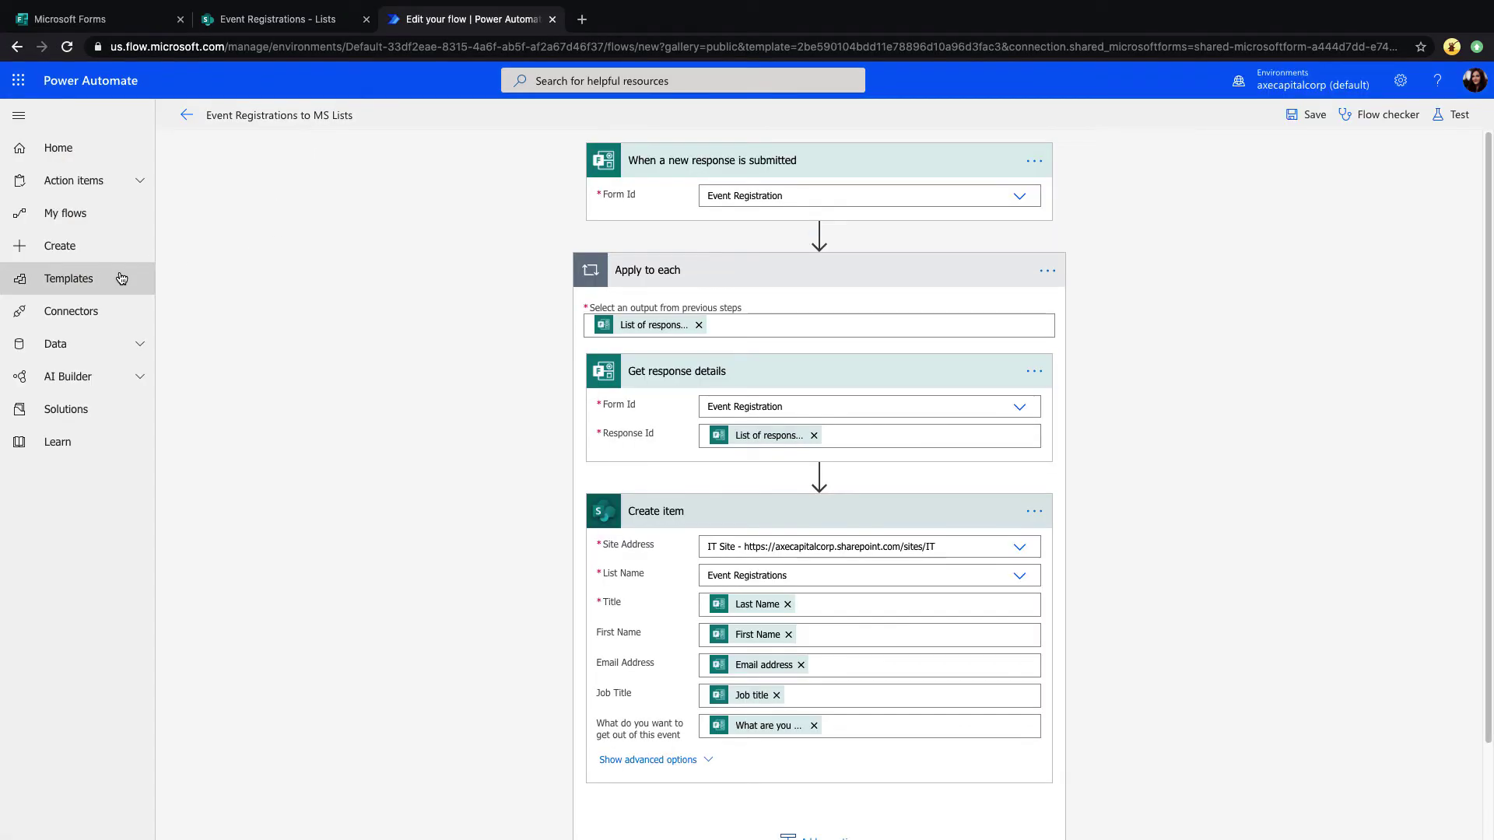
- Create a blank instant flow named 'Event Regs to Lists' using the Manually trigger a flow trigger
click(87, 215)
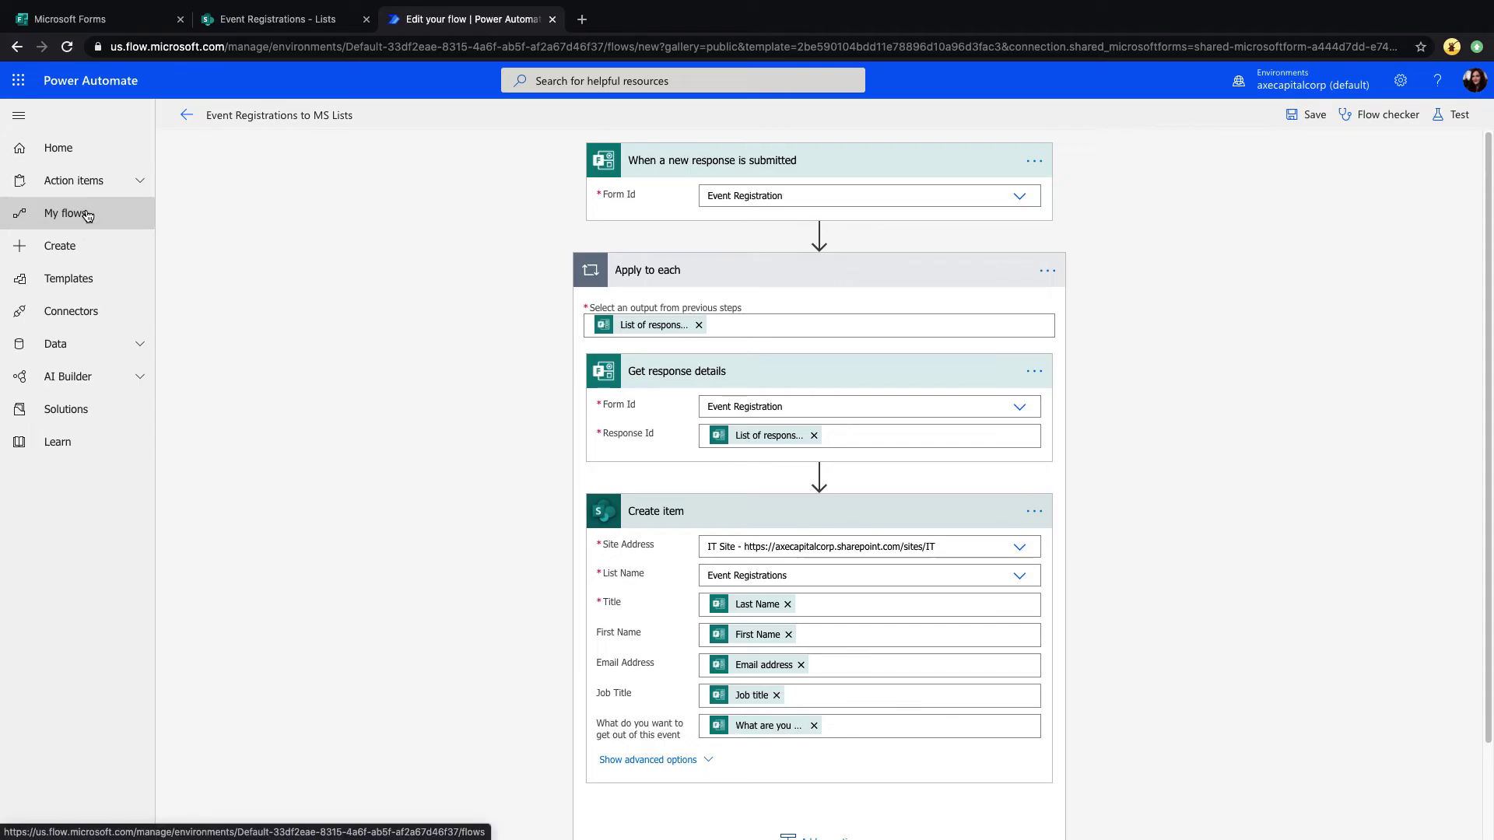
click(238, 123)
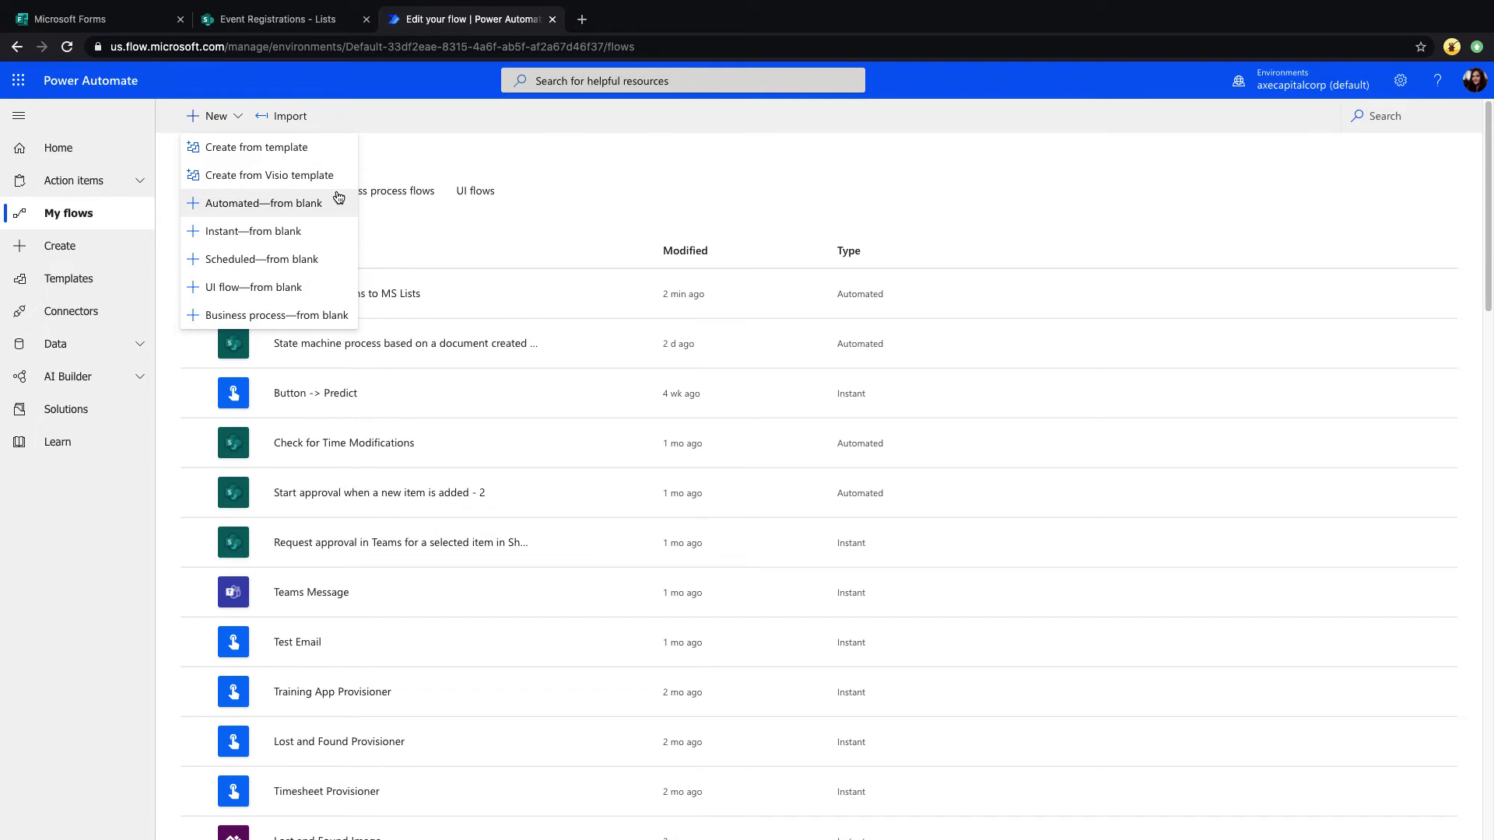
click(305, 232)
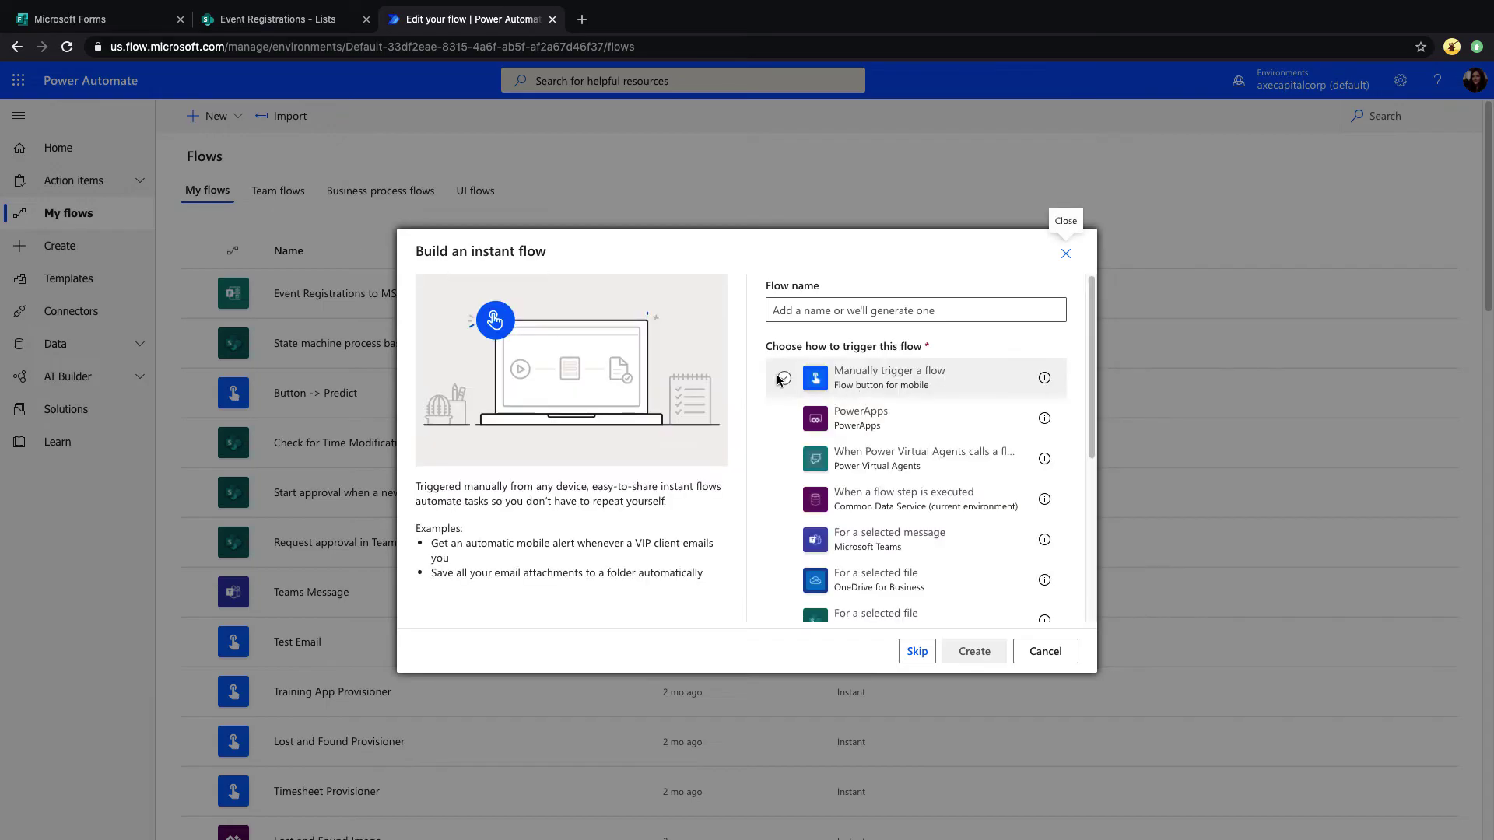
click(782, 379)
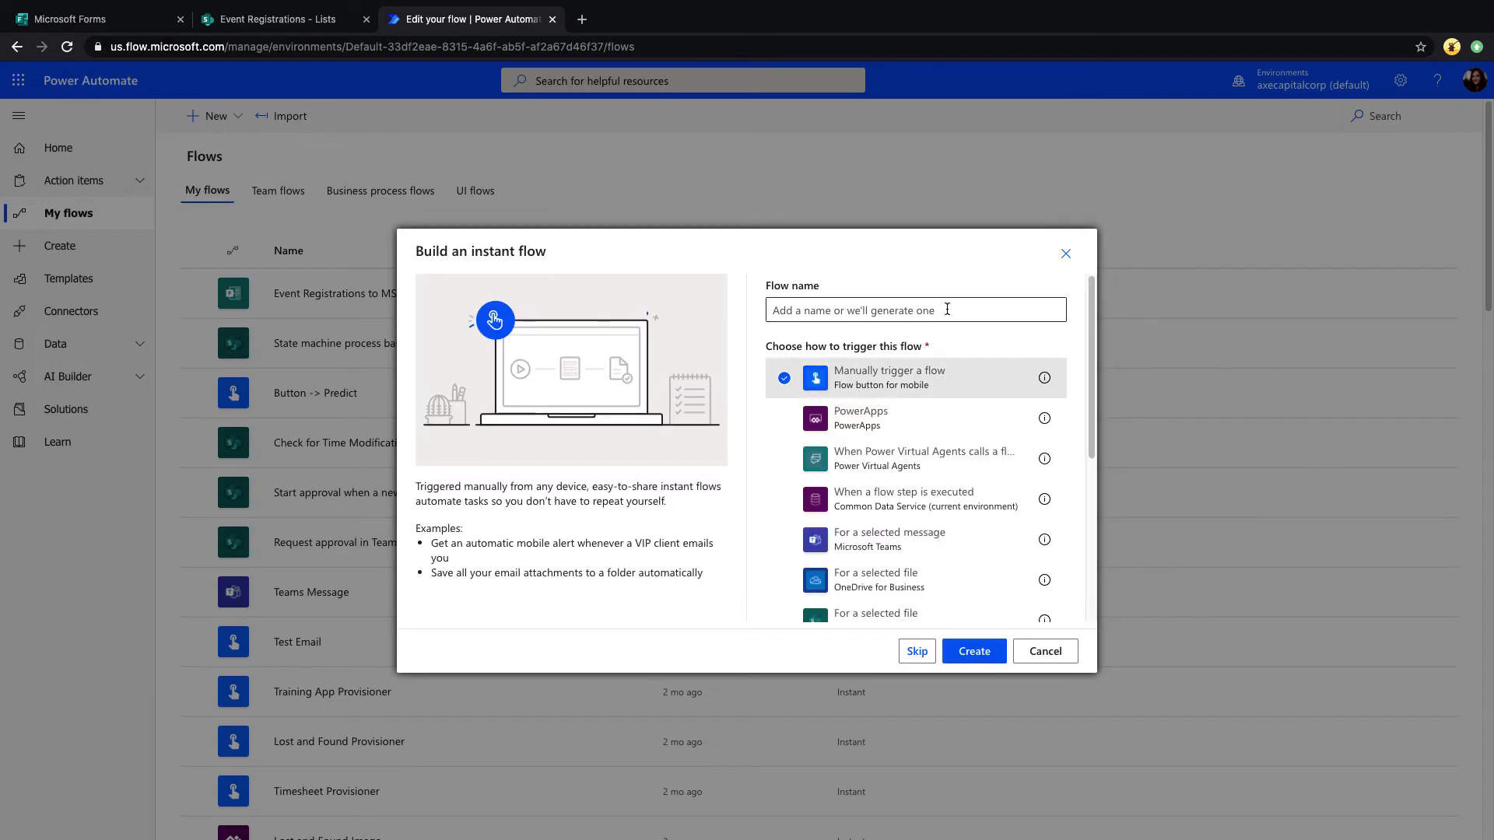
click(947, 309)
text(Event Regs to Lists)
click(974, 651)
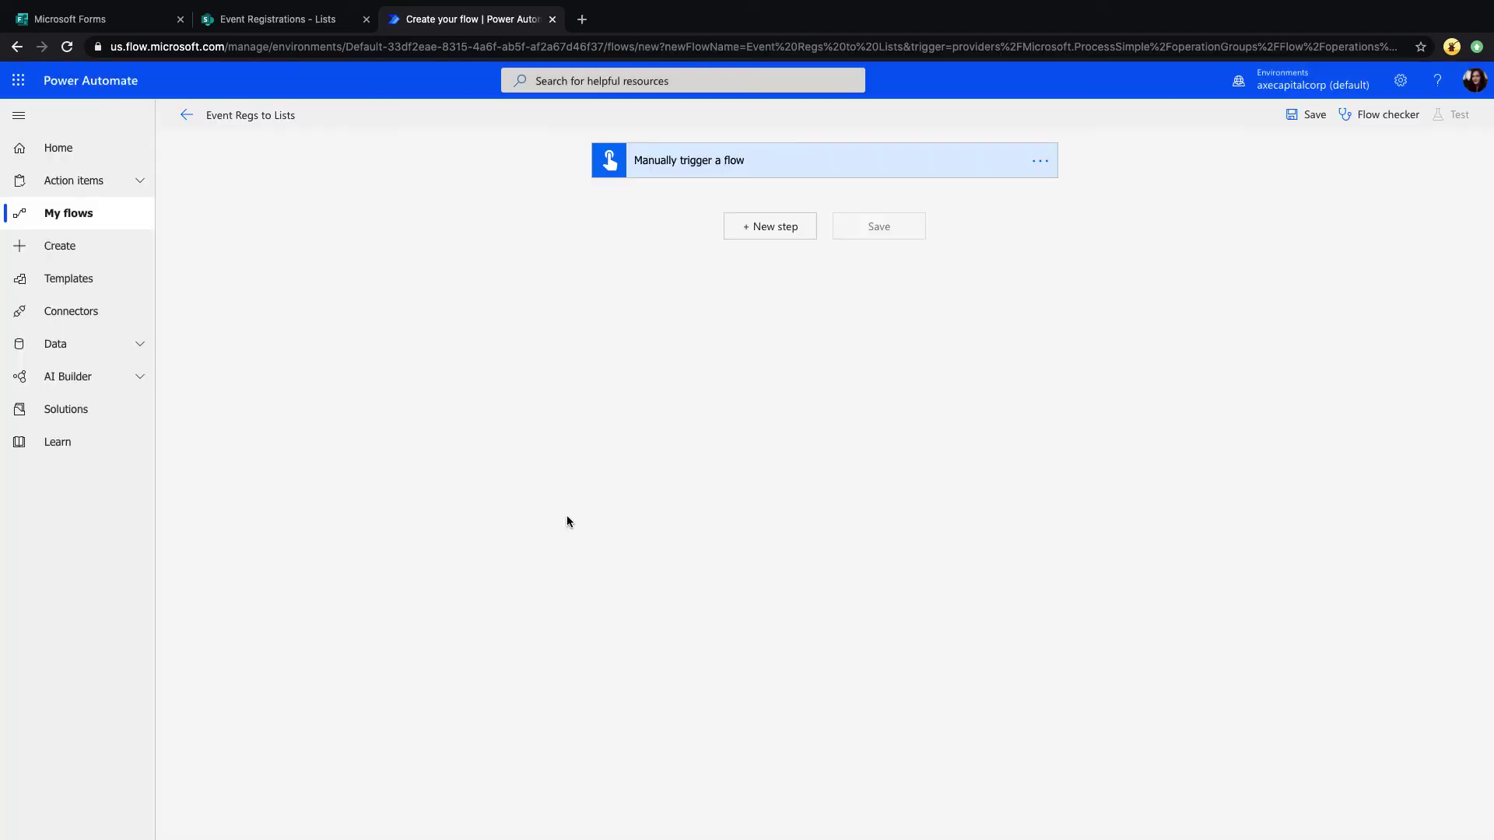
click(119, 18)
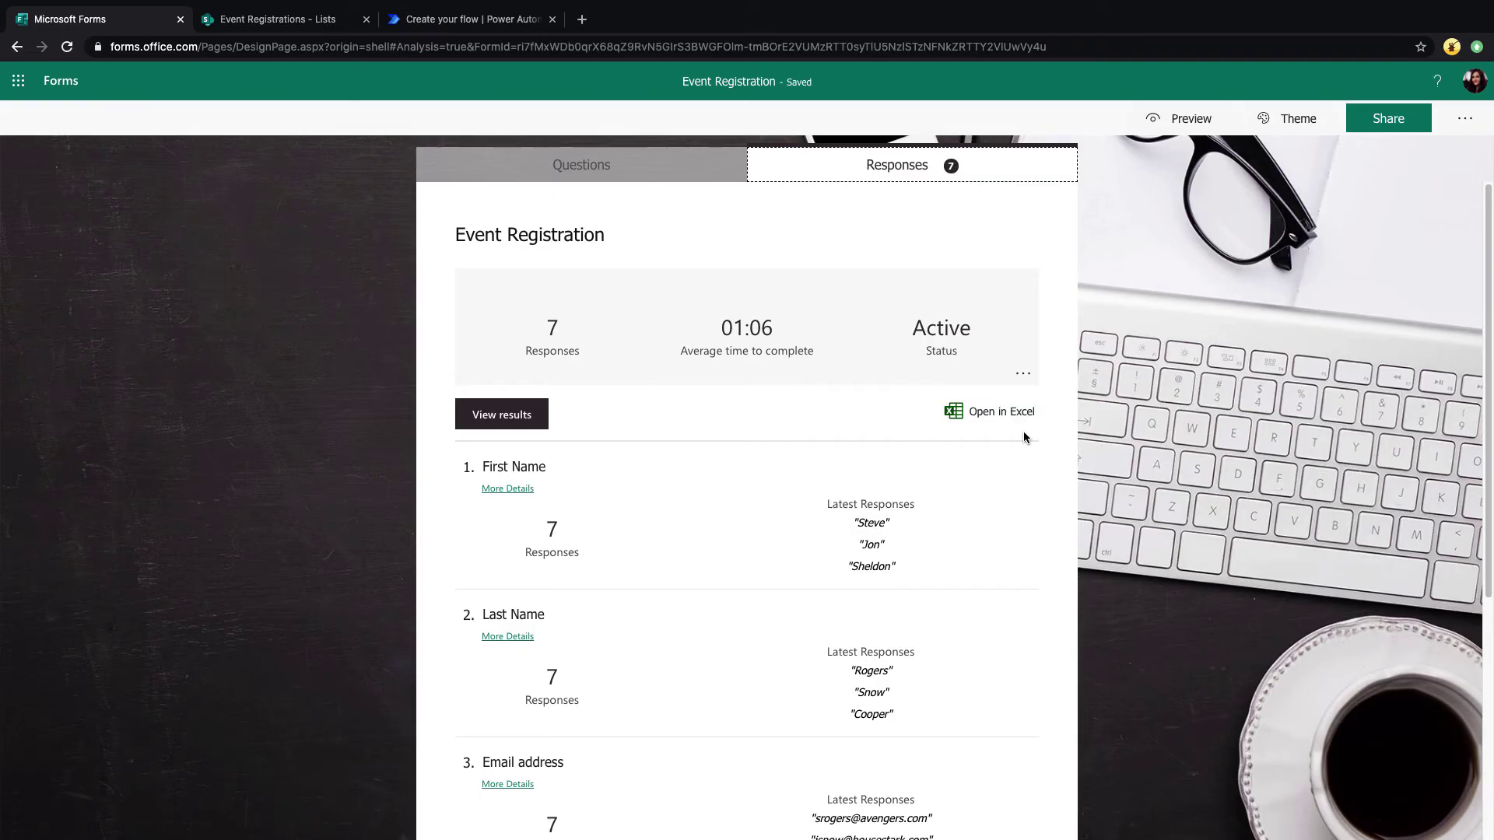
- Upload Event Registration(1-6) (1).xlsx from Downloads to OneDrive's My files, then return to the Event Registrations list
click(19, 84)
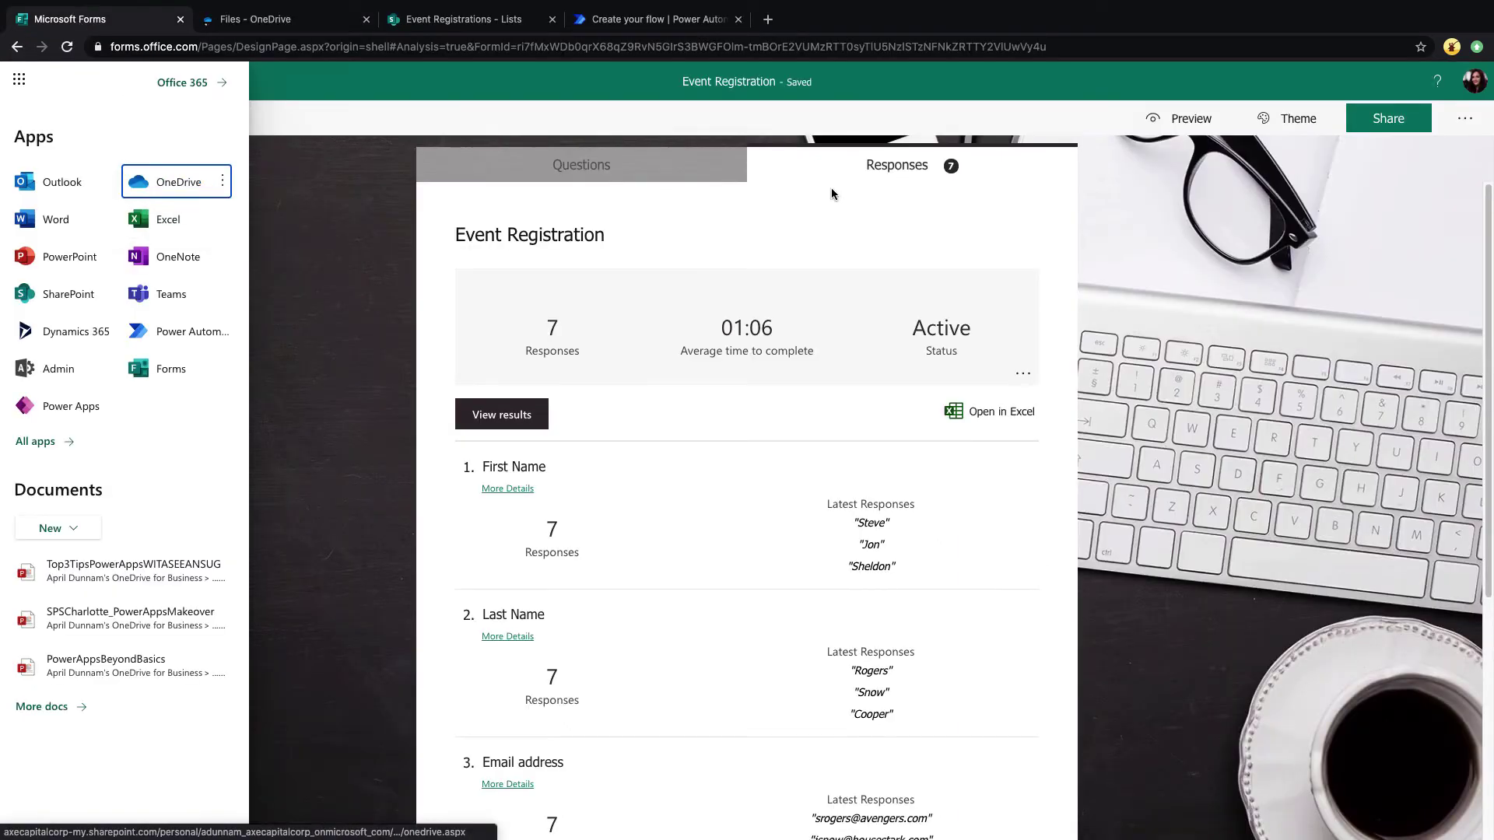
click(306, 22)
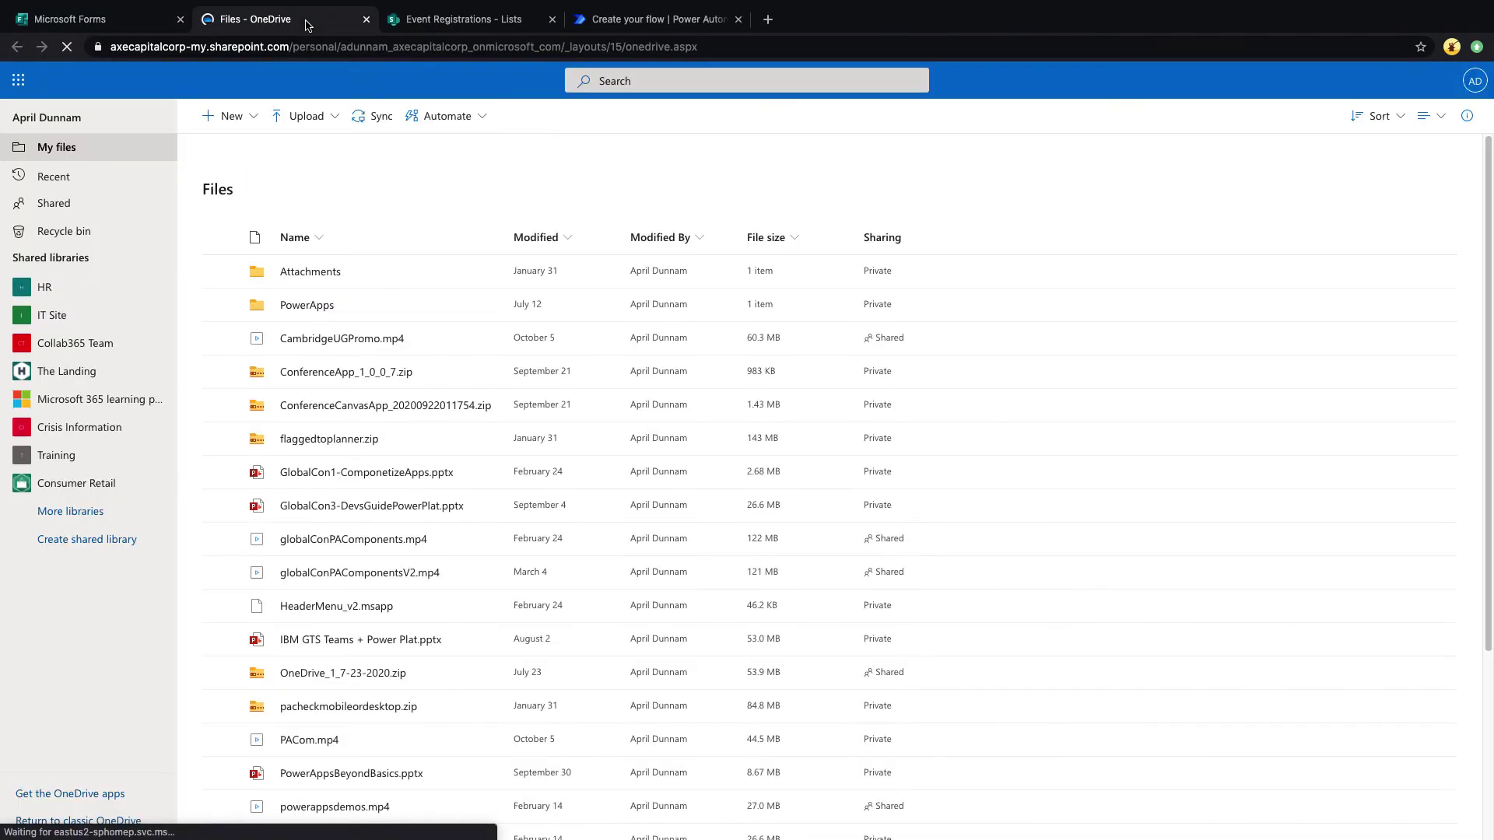
click(319, 118)
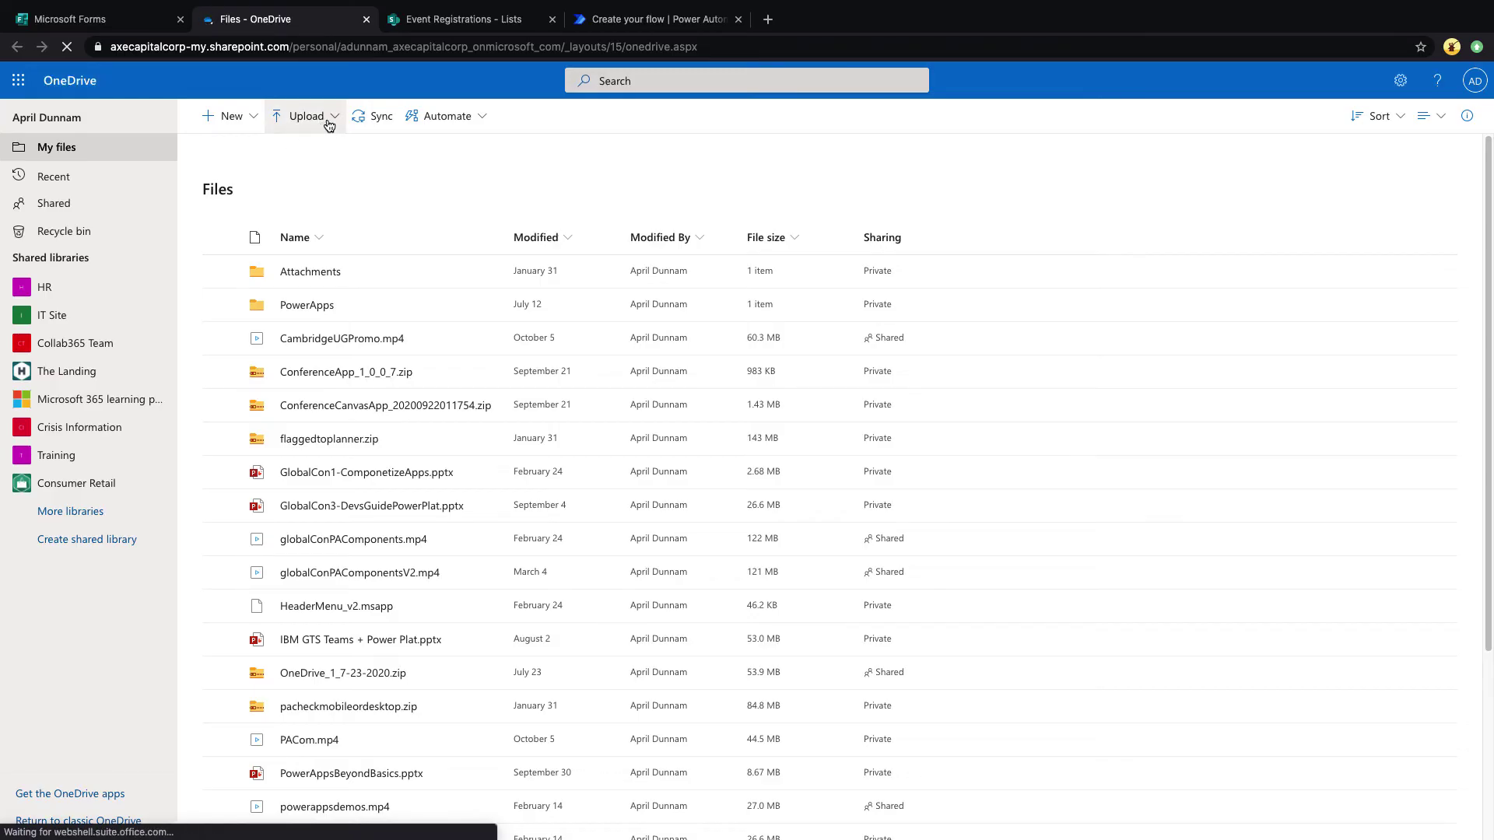
click(684, 60)
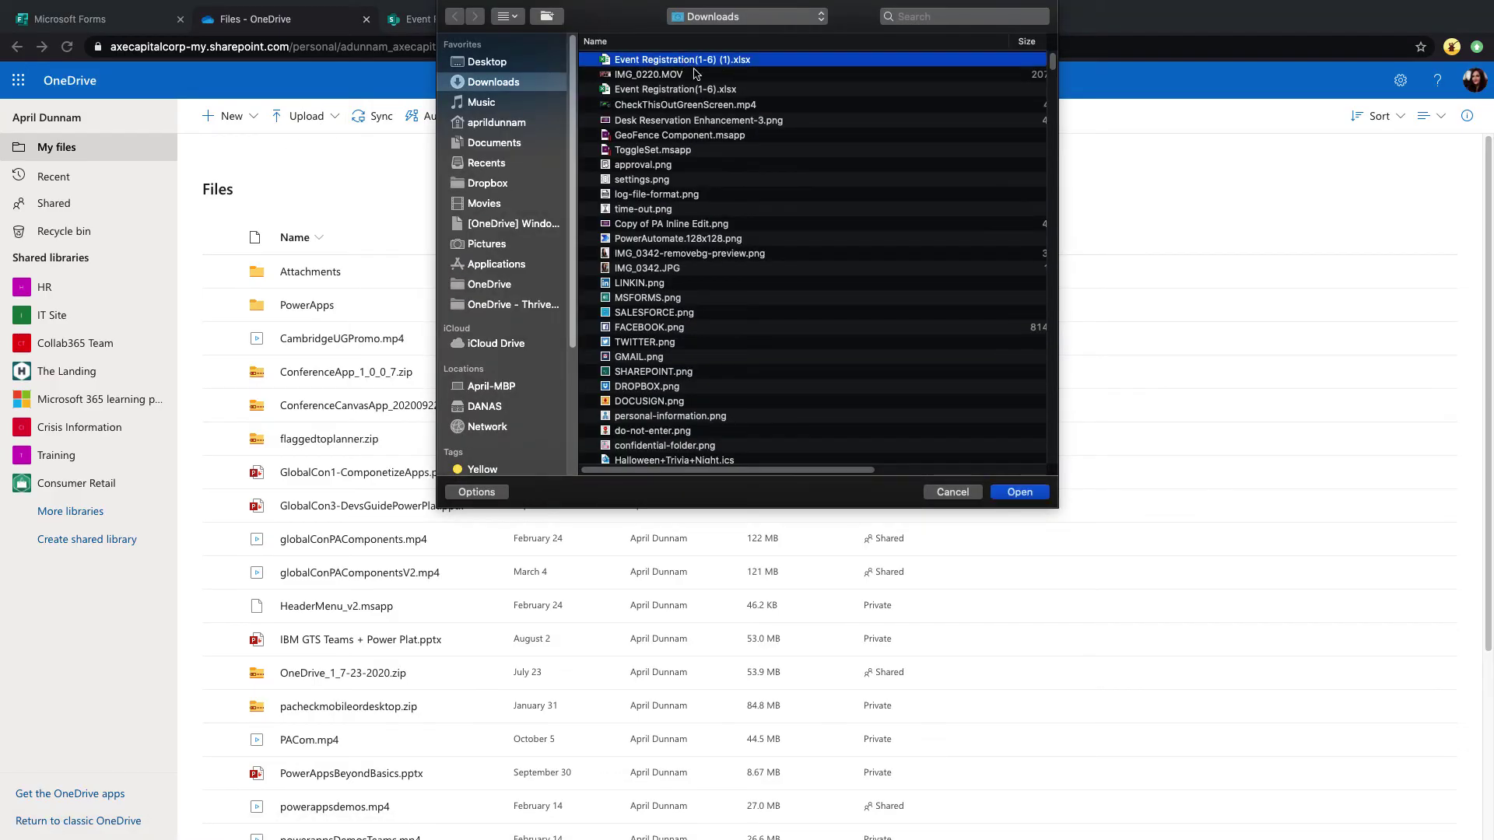
click(1020, 494)
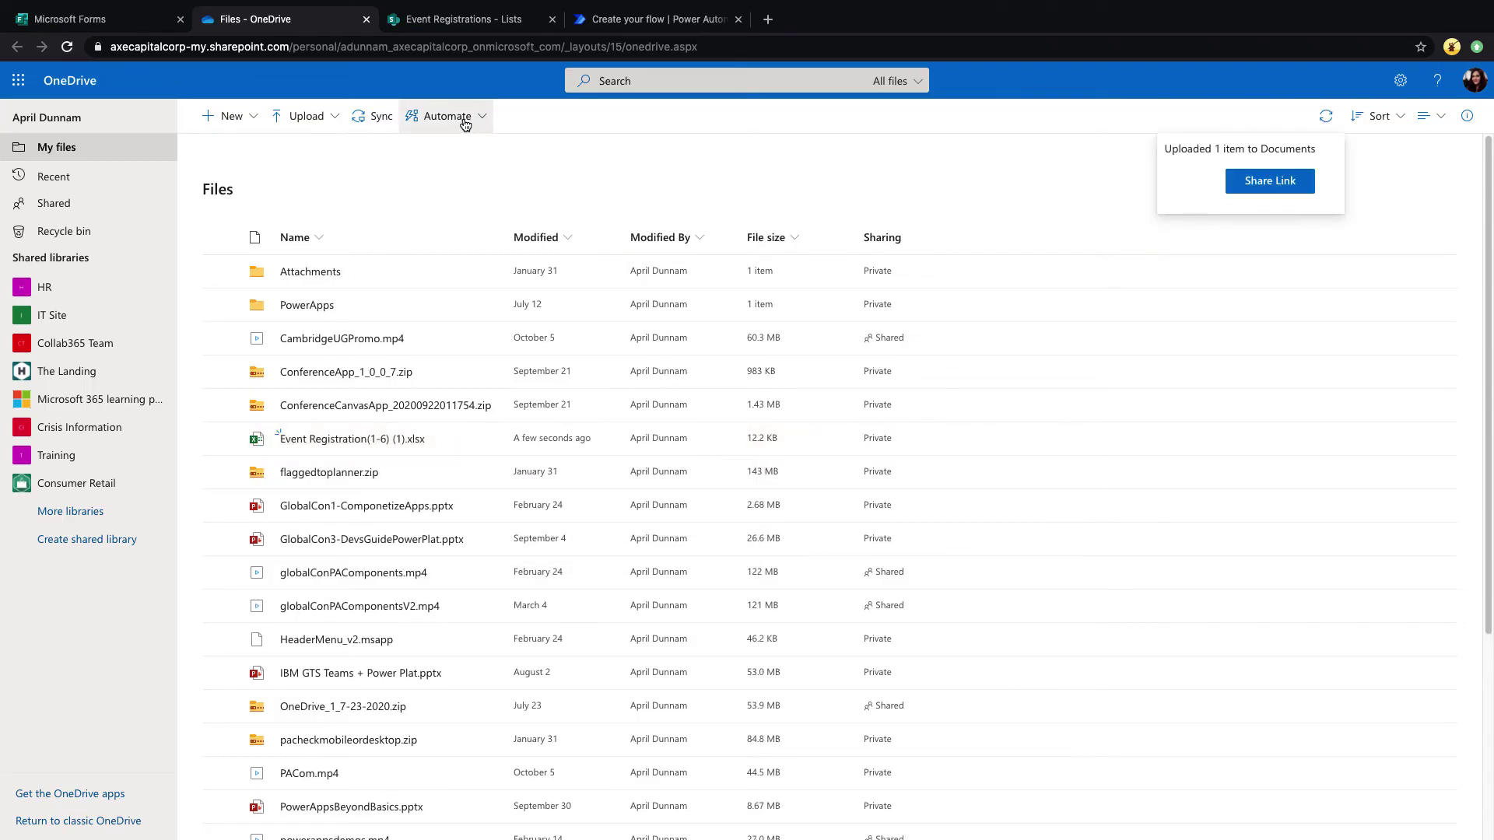
click(456, 19)
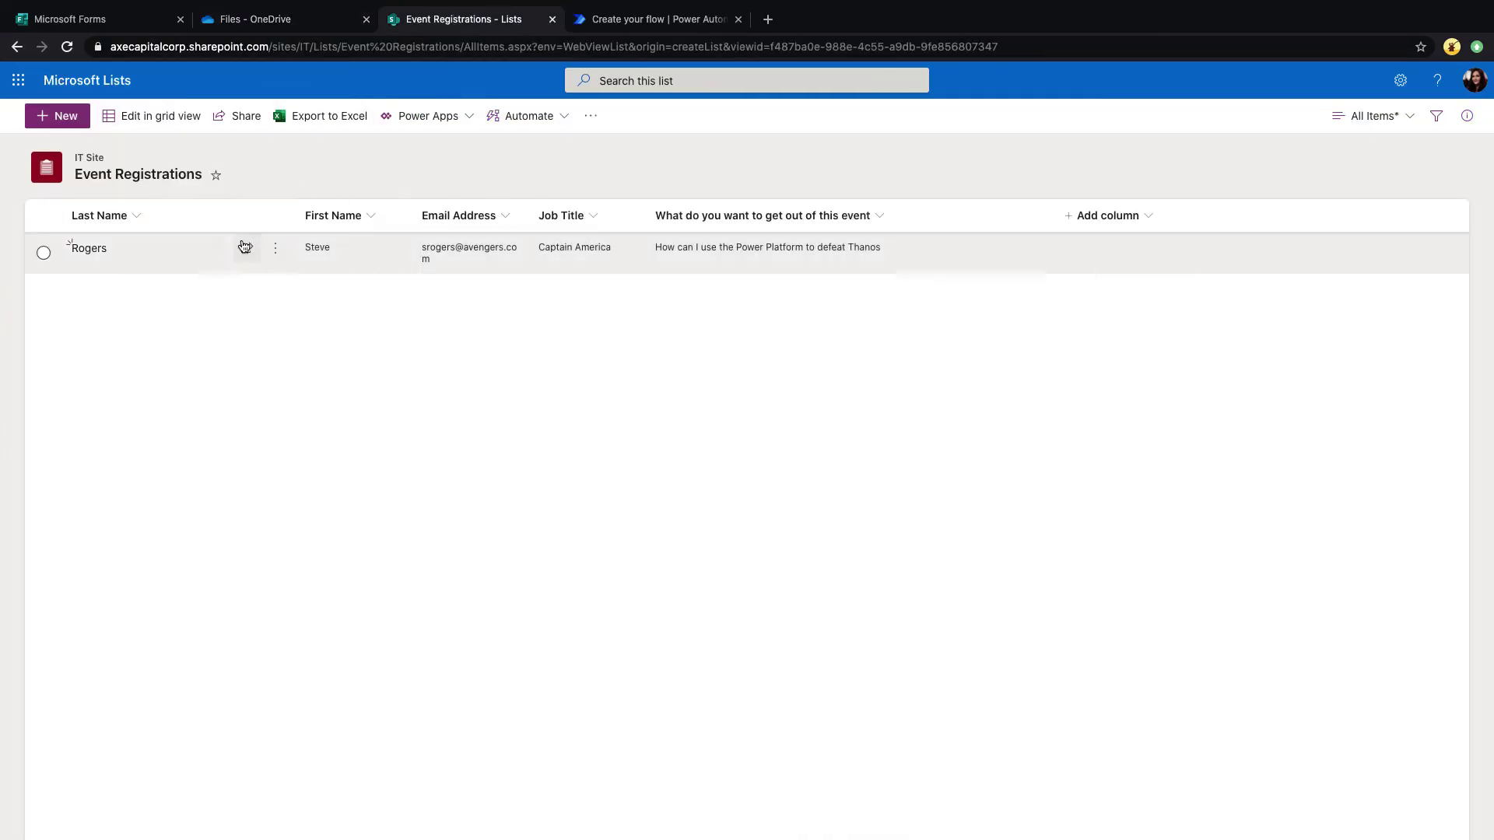
- In the flow editor, add a new step and choose the Excel Online (Business) connector
click(663, 25)
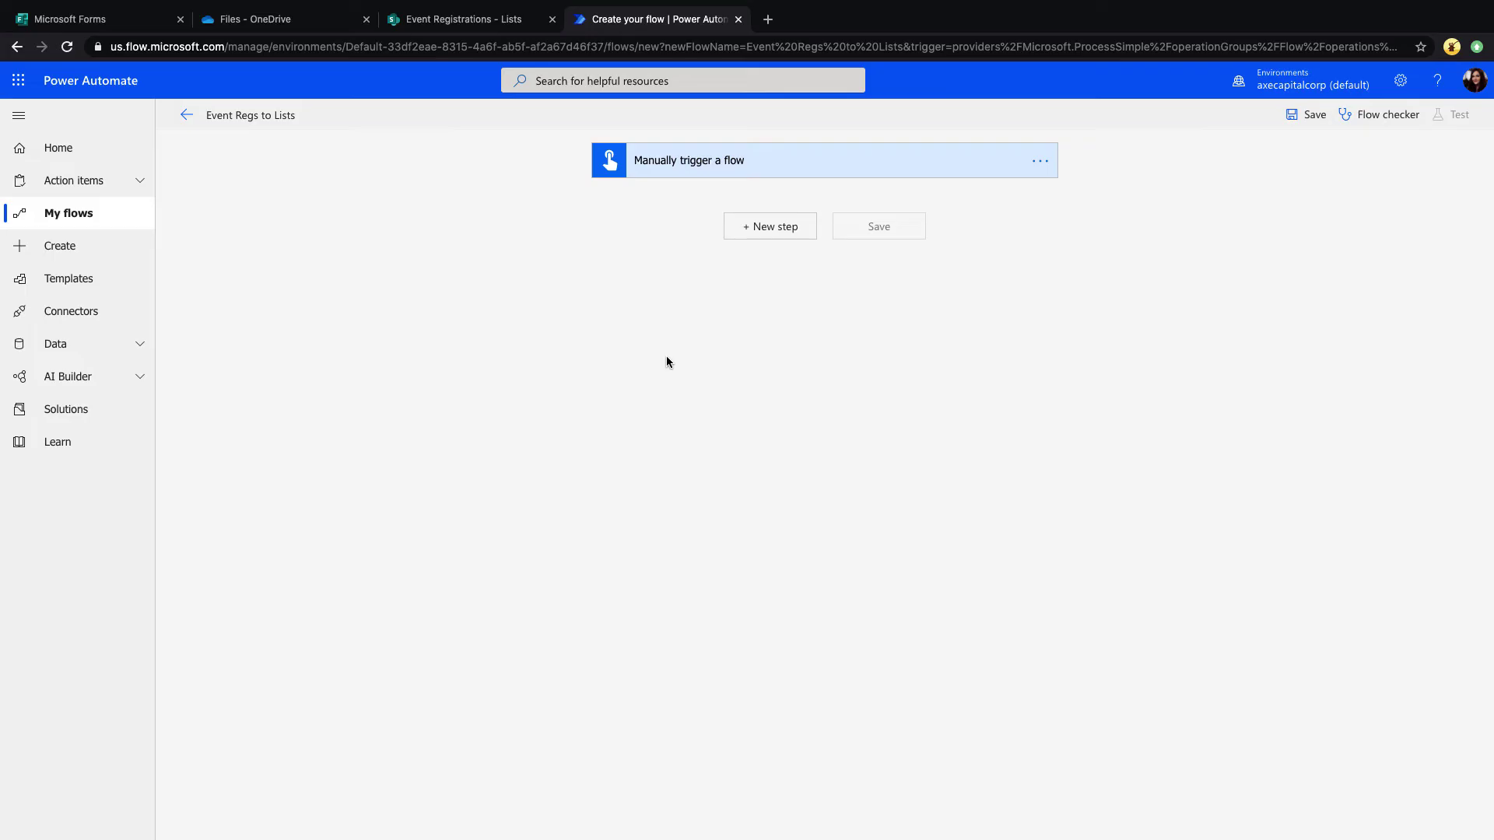
click(799, 235)
text(excel)
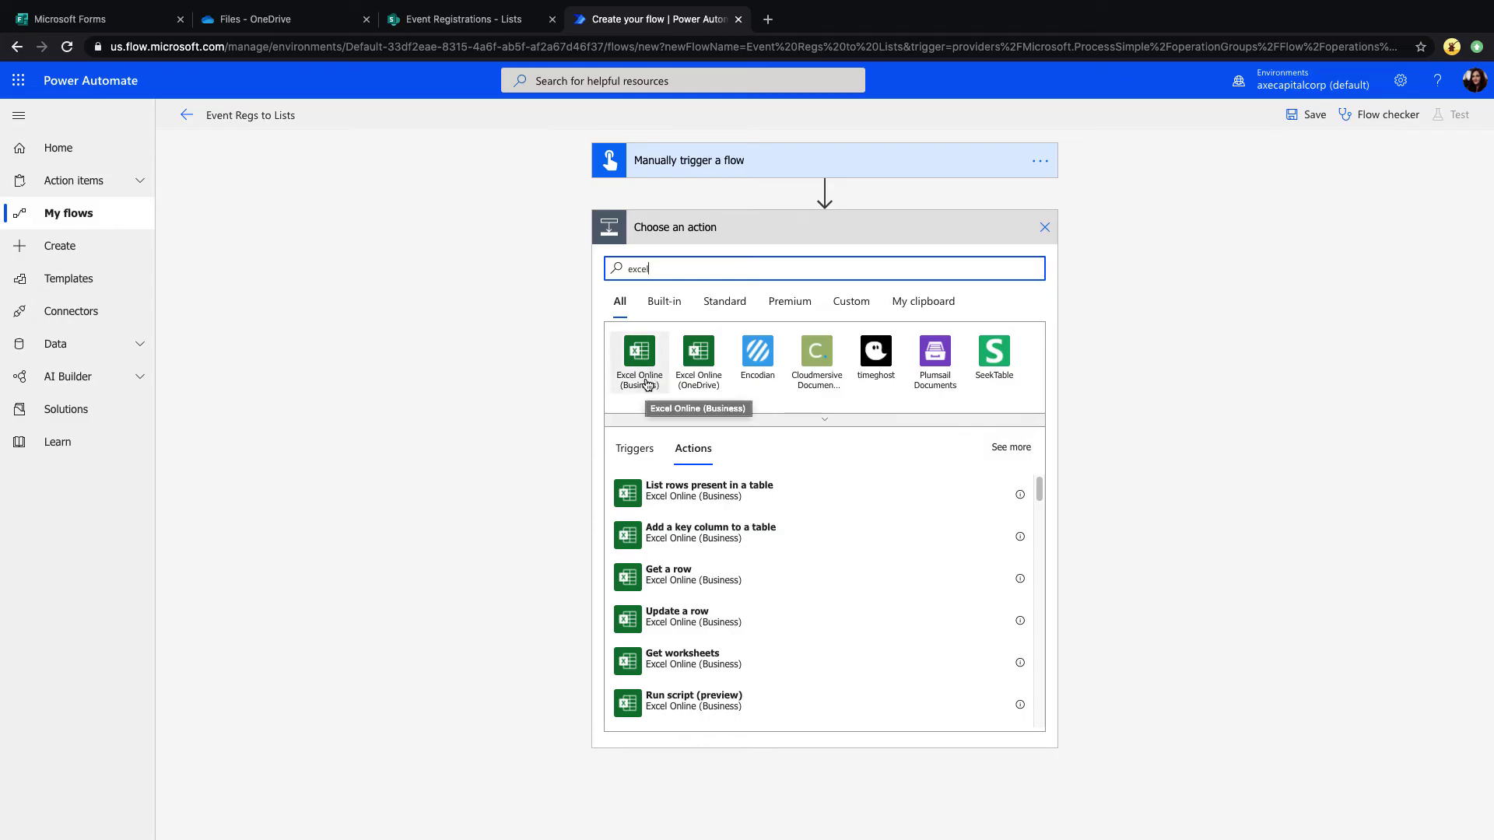
click(646, 383)
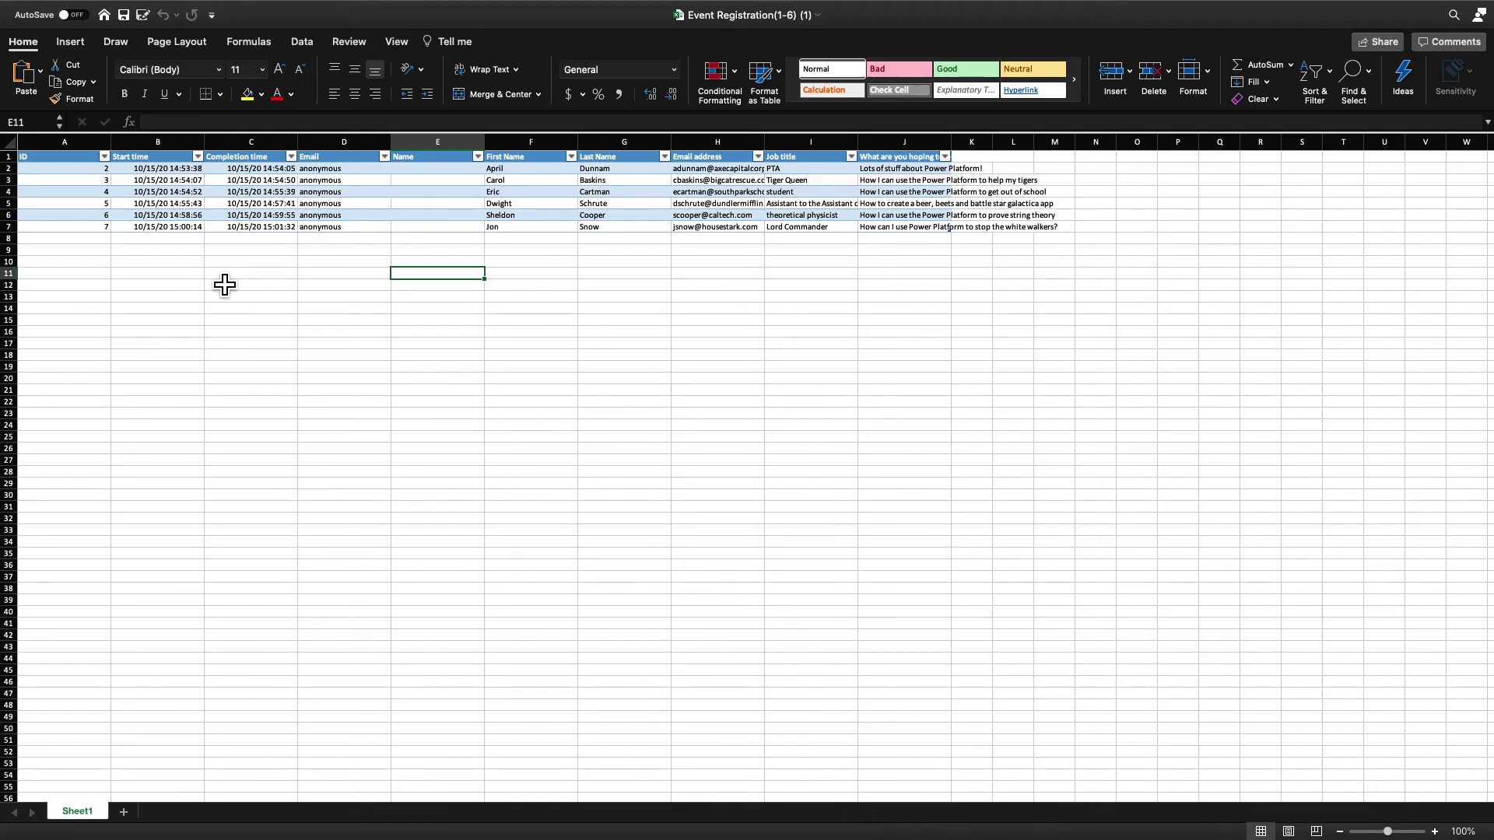
- Confirm the A1:J7 response data is a formatted table named Table1
click(191, 217)
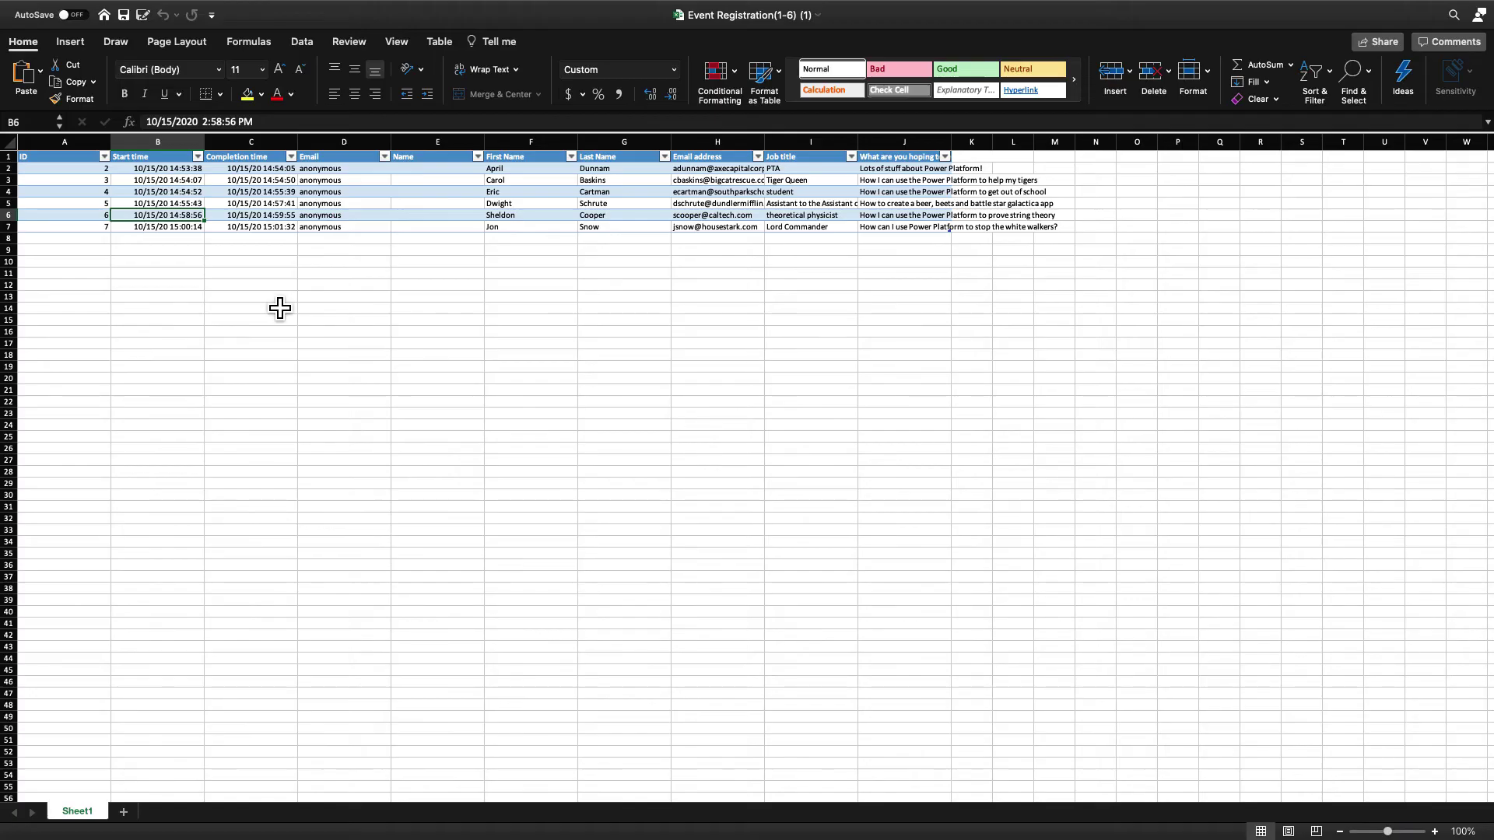
click(344, 190)
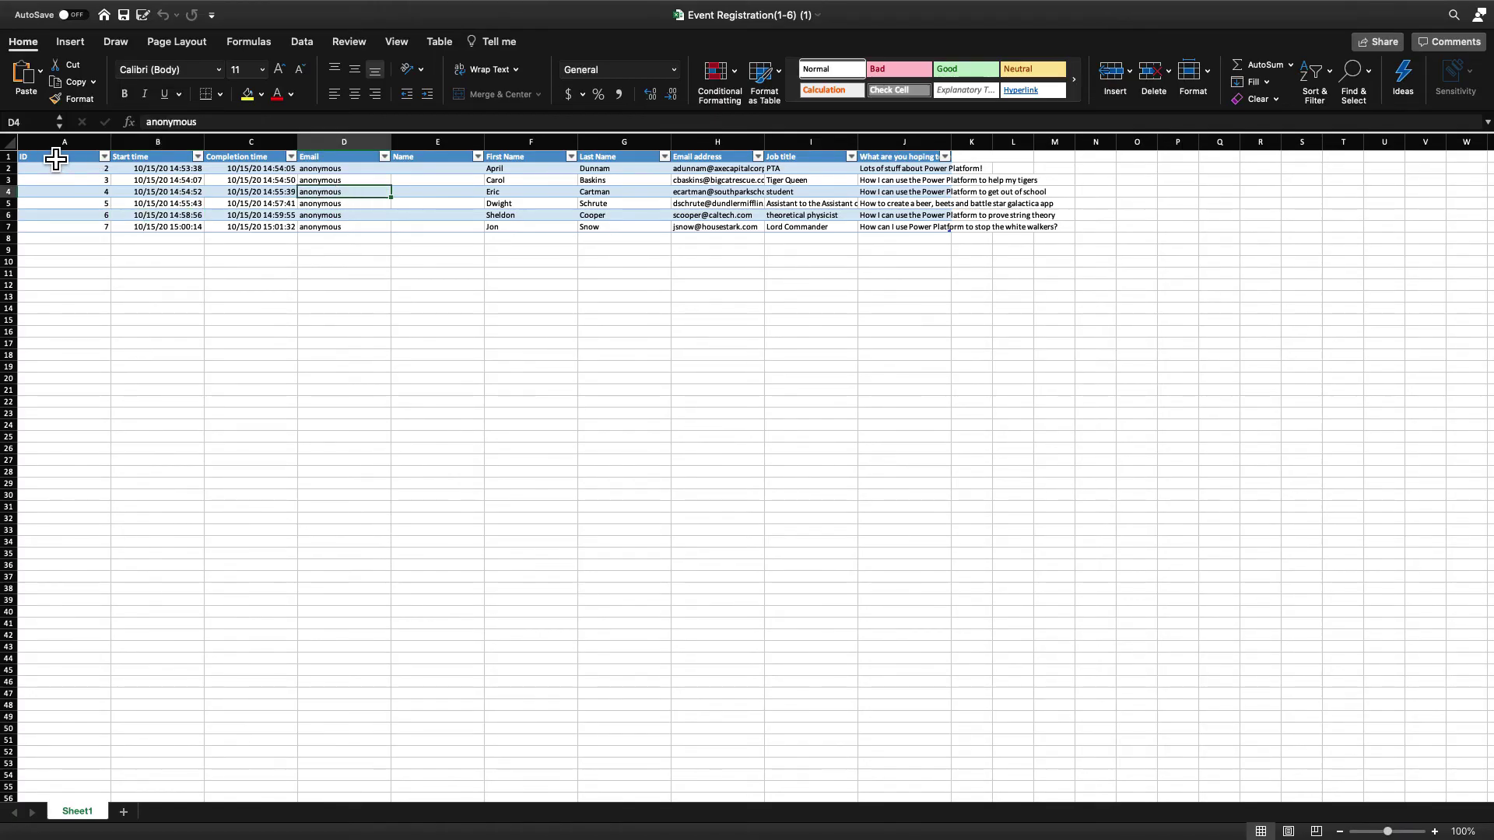
drag(58, 157, 948, 226)
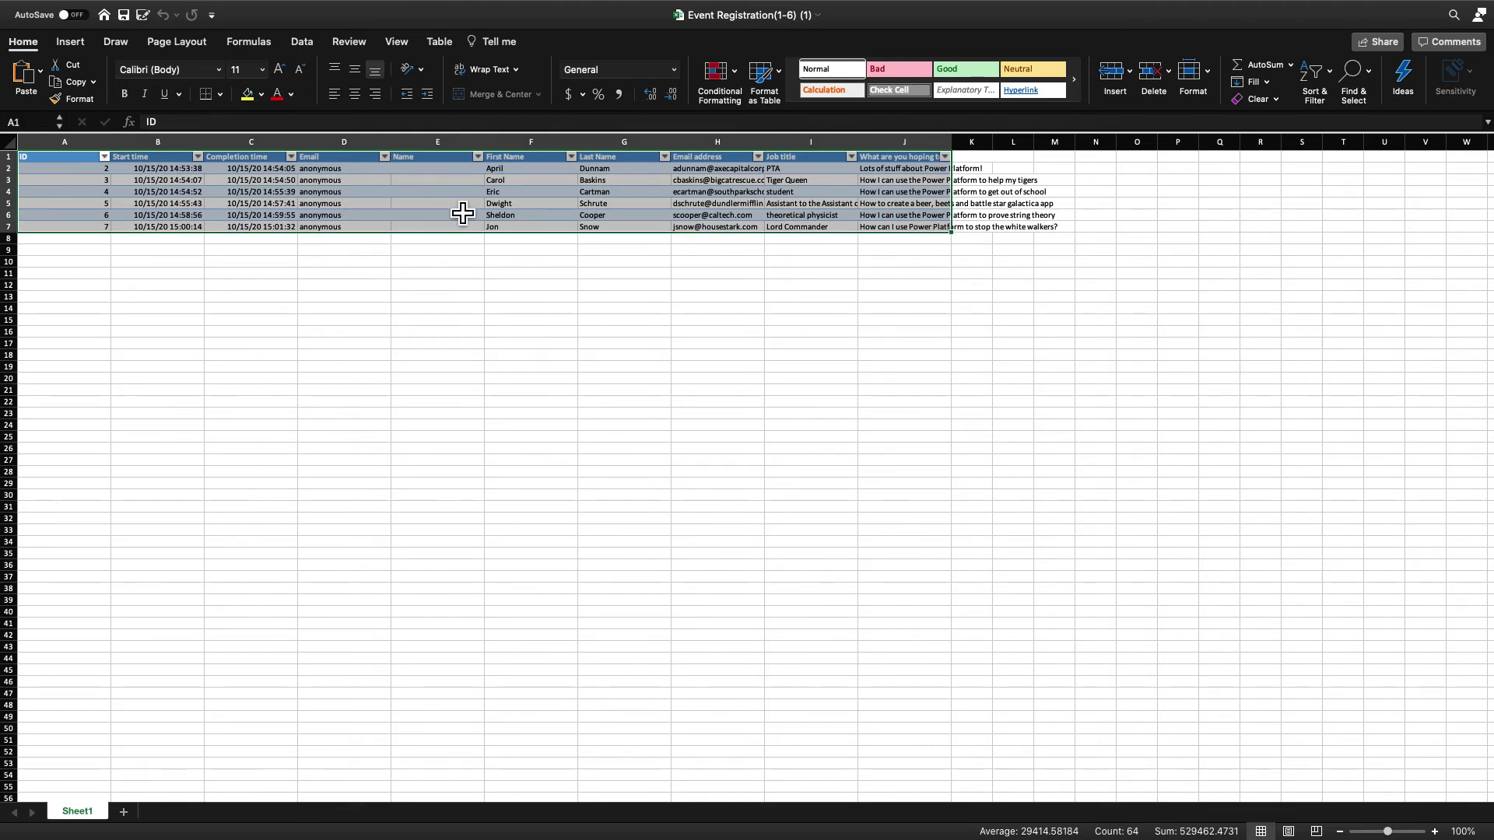
click(443, 330)
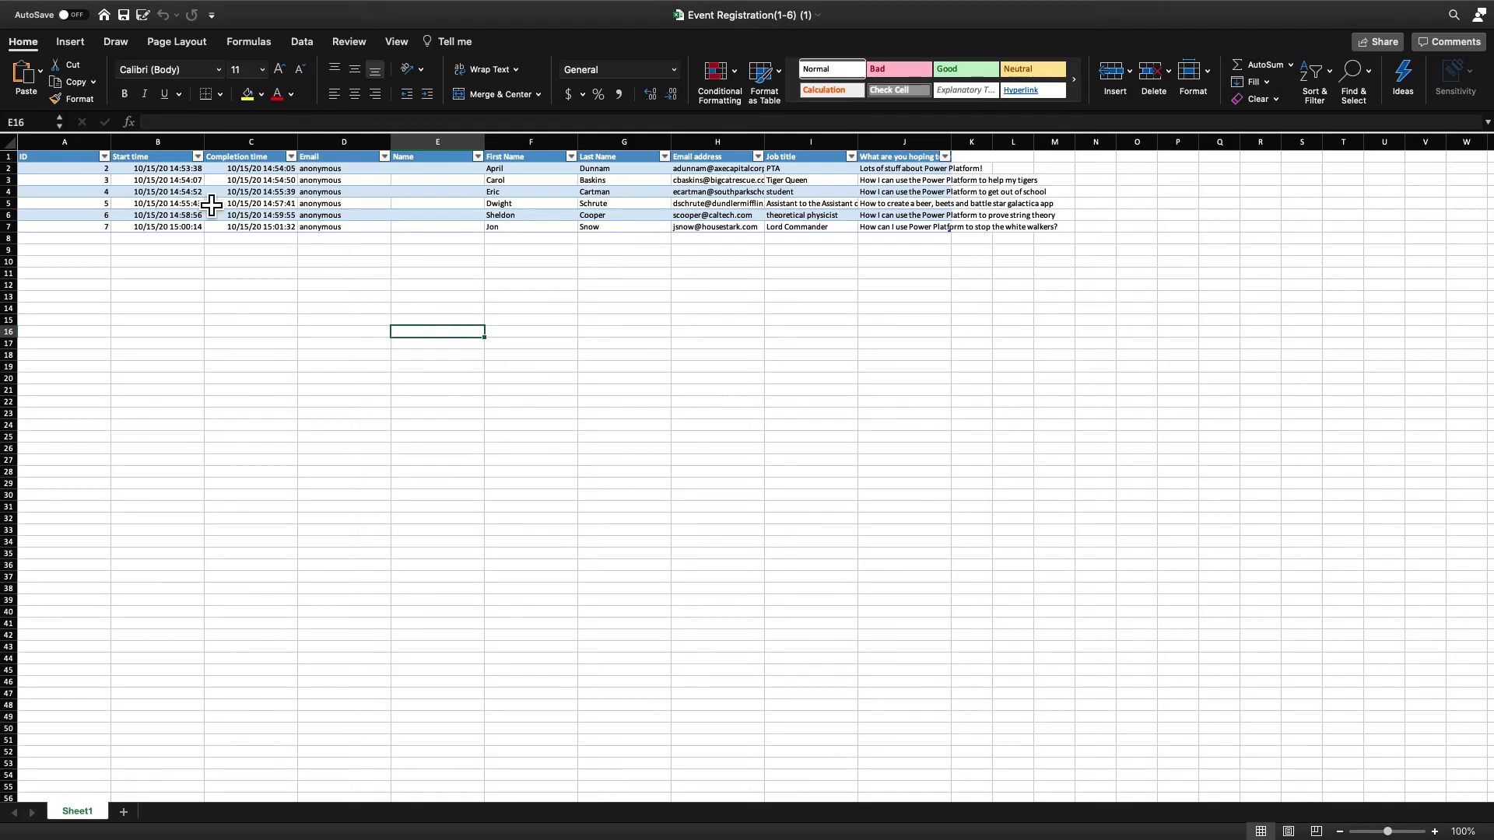
click(179, 205)
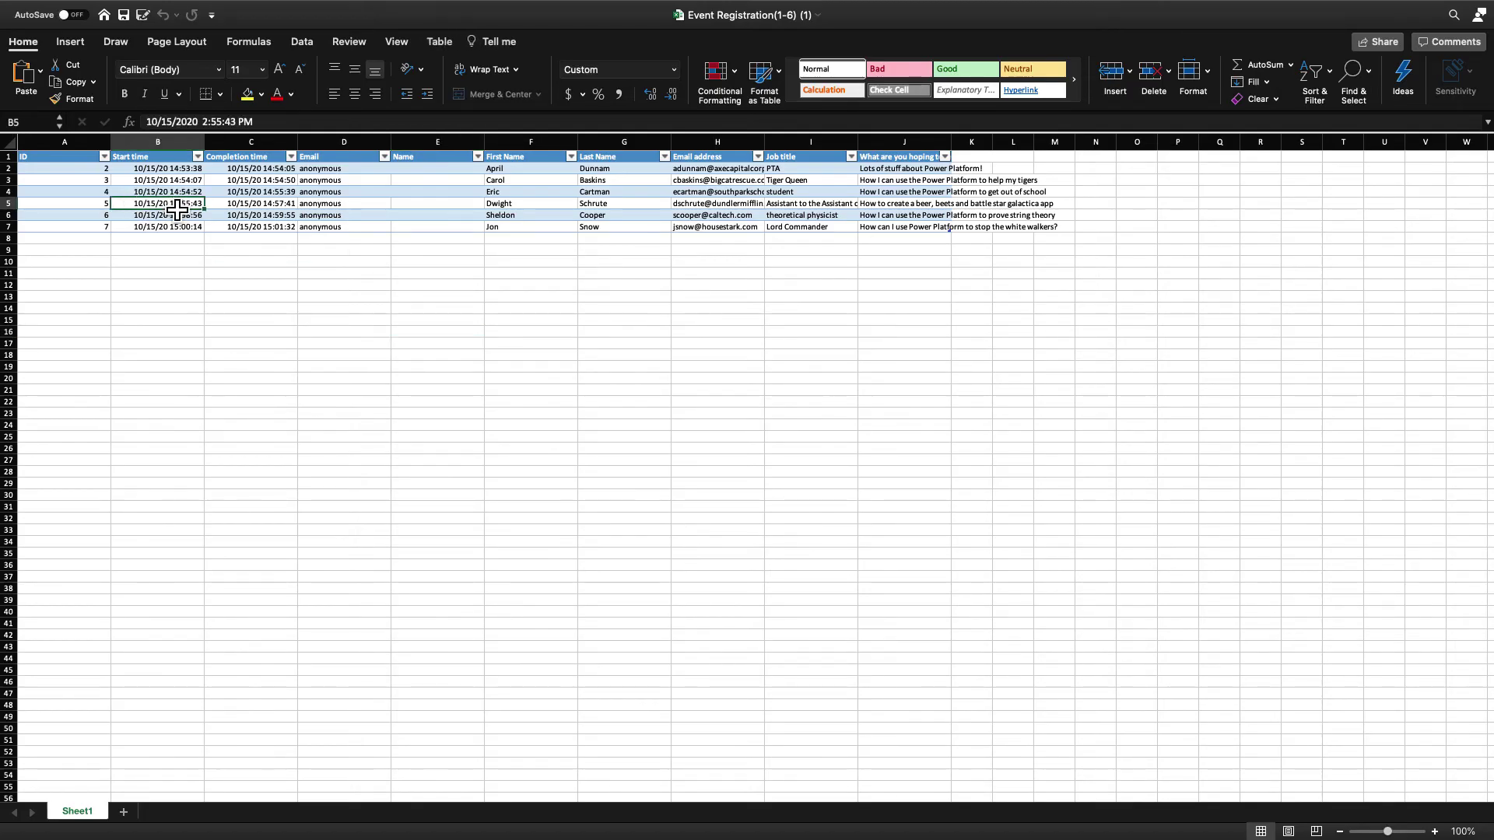
click(440, 42)
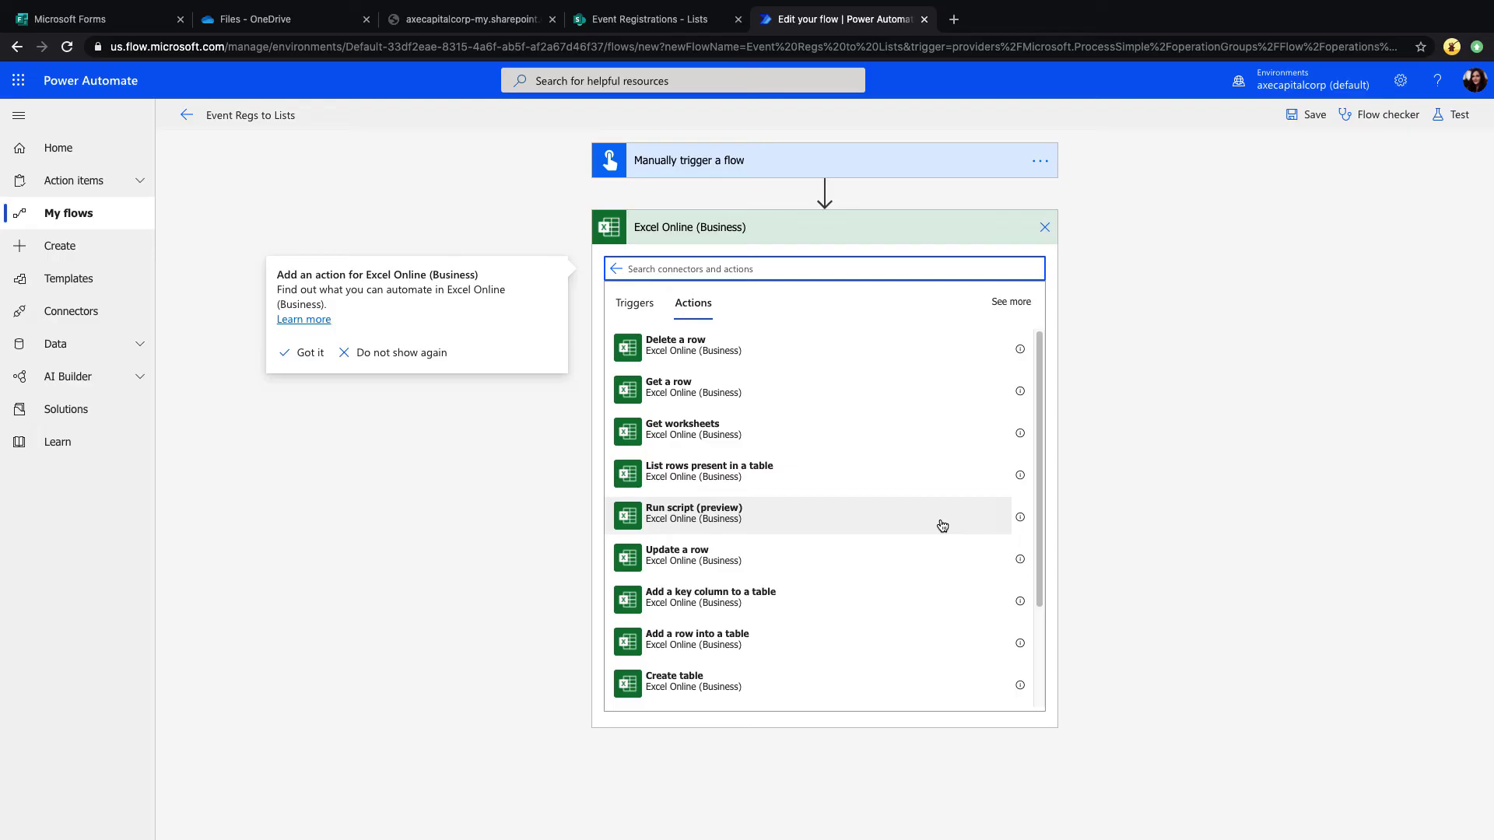
- Add List rows present in a table: OneDrive for Business, OneDrive library, Event Registration(1-6) (1).xlsx, Table1
click(821, 472)
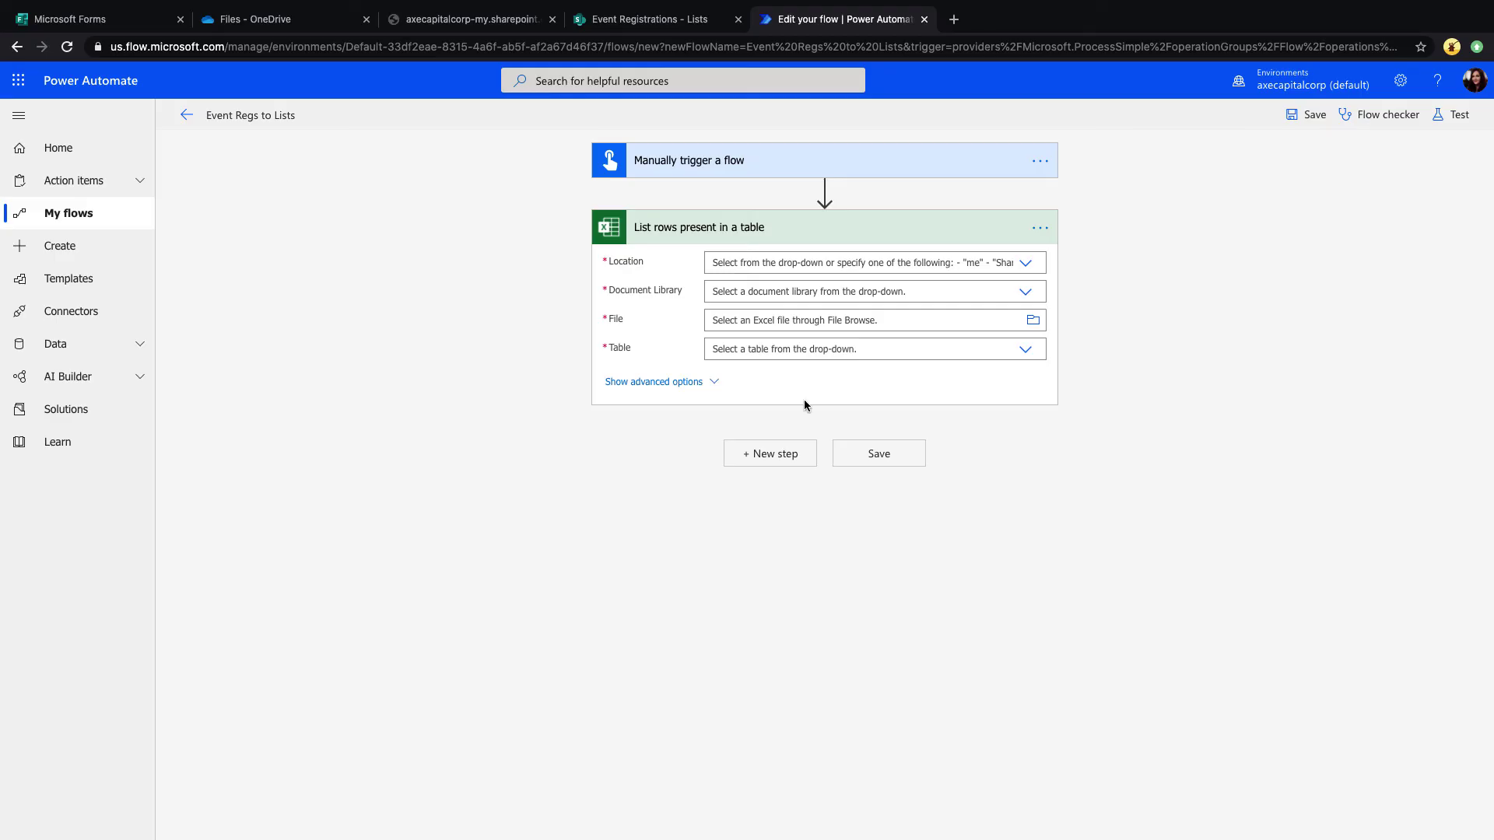
click(1026, 265)
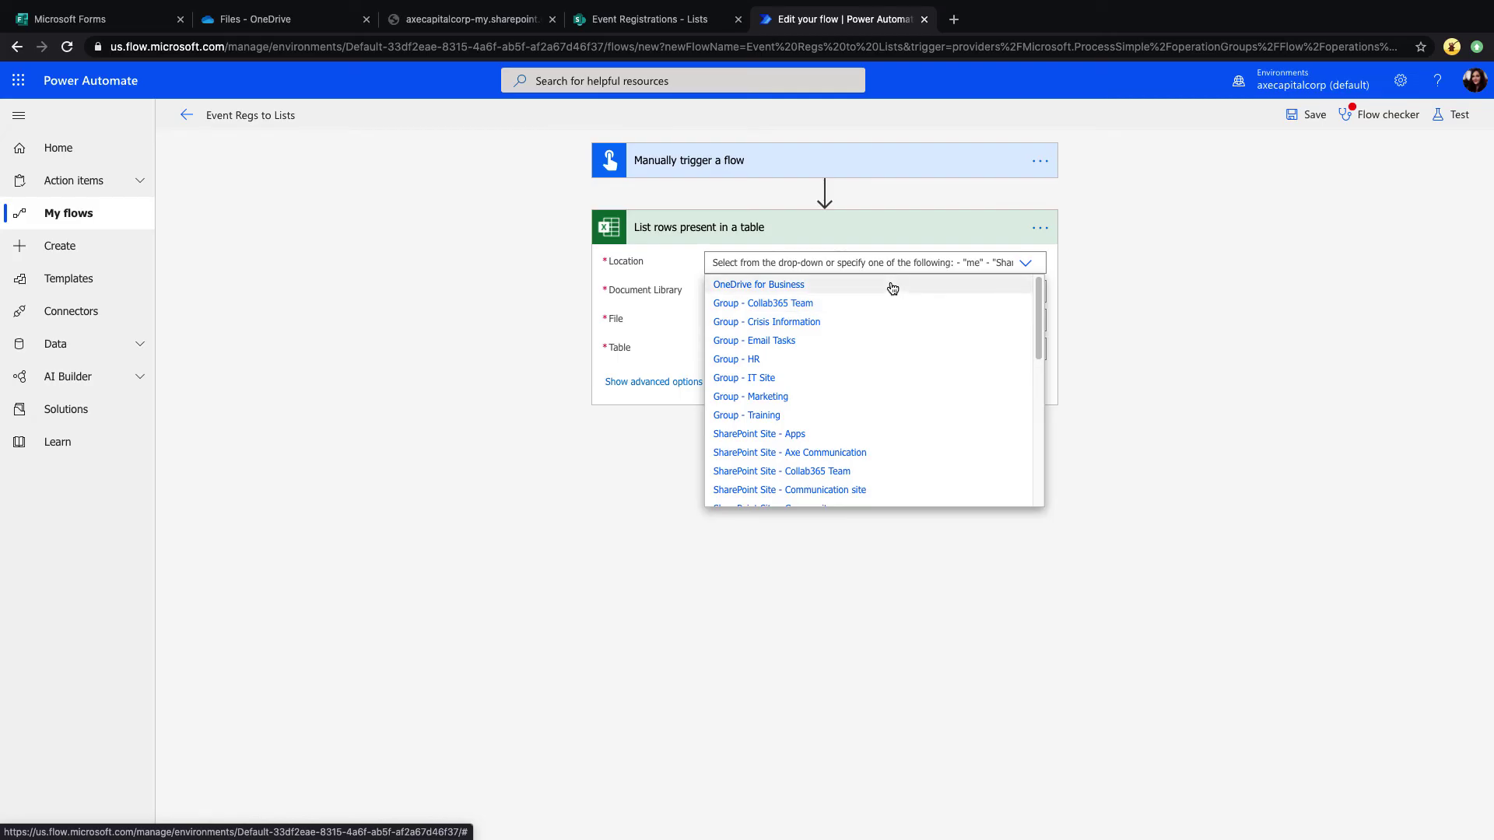
click(893, 287)
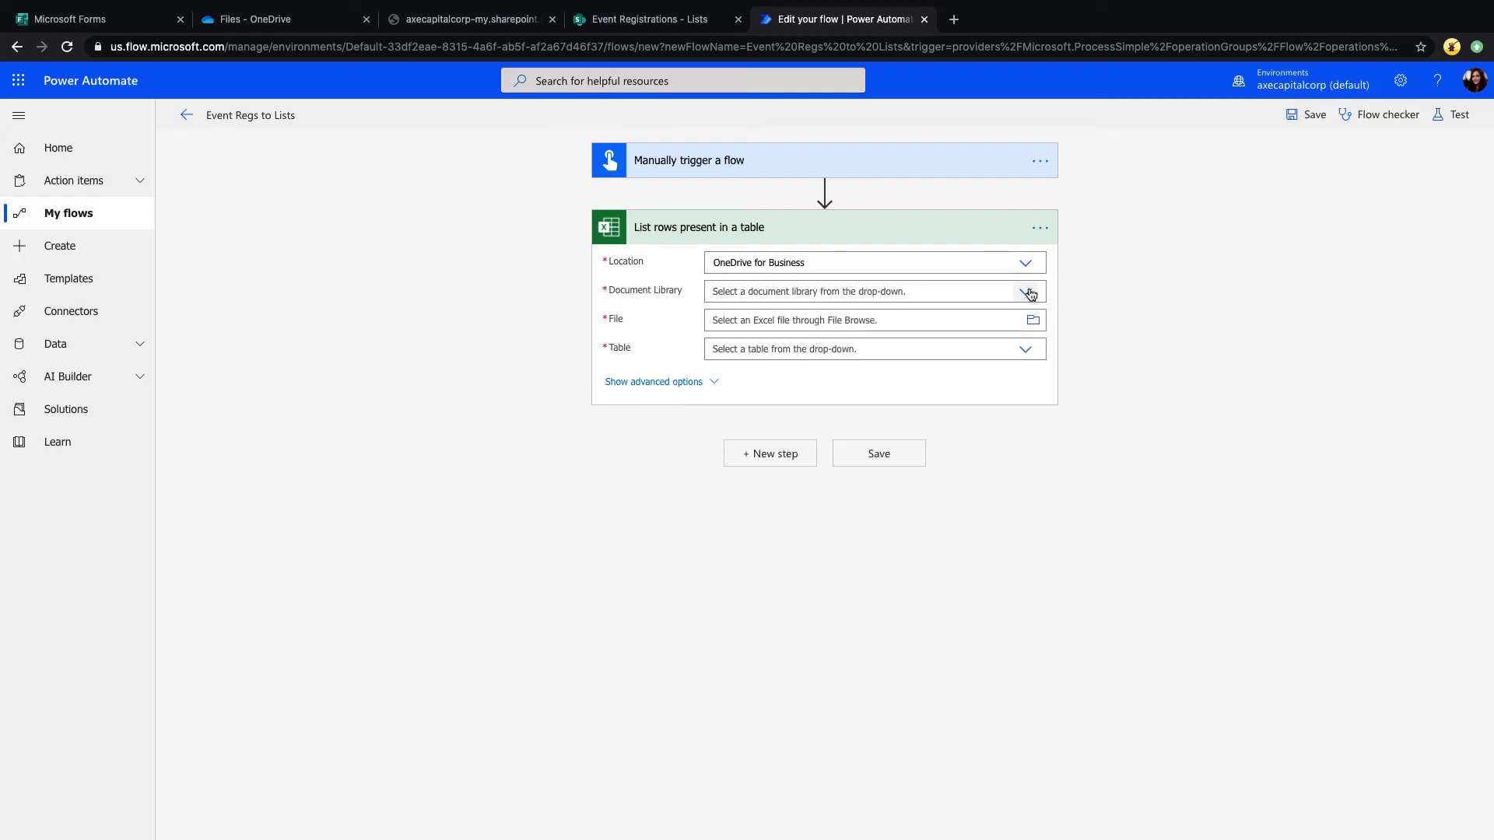
click(1028, 293)
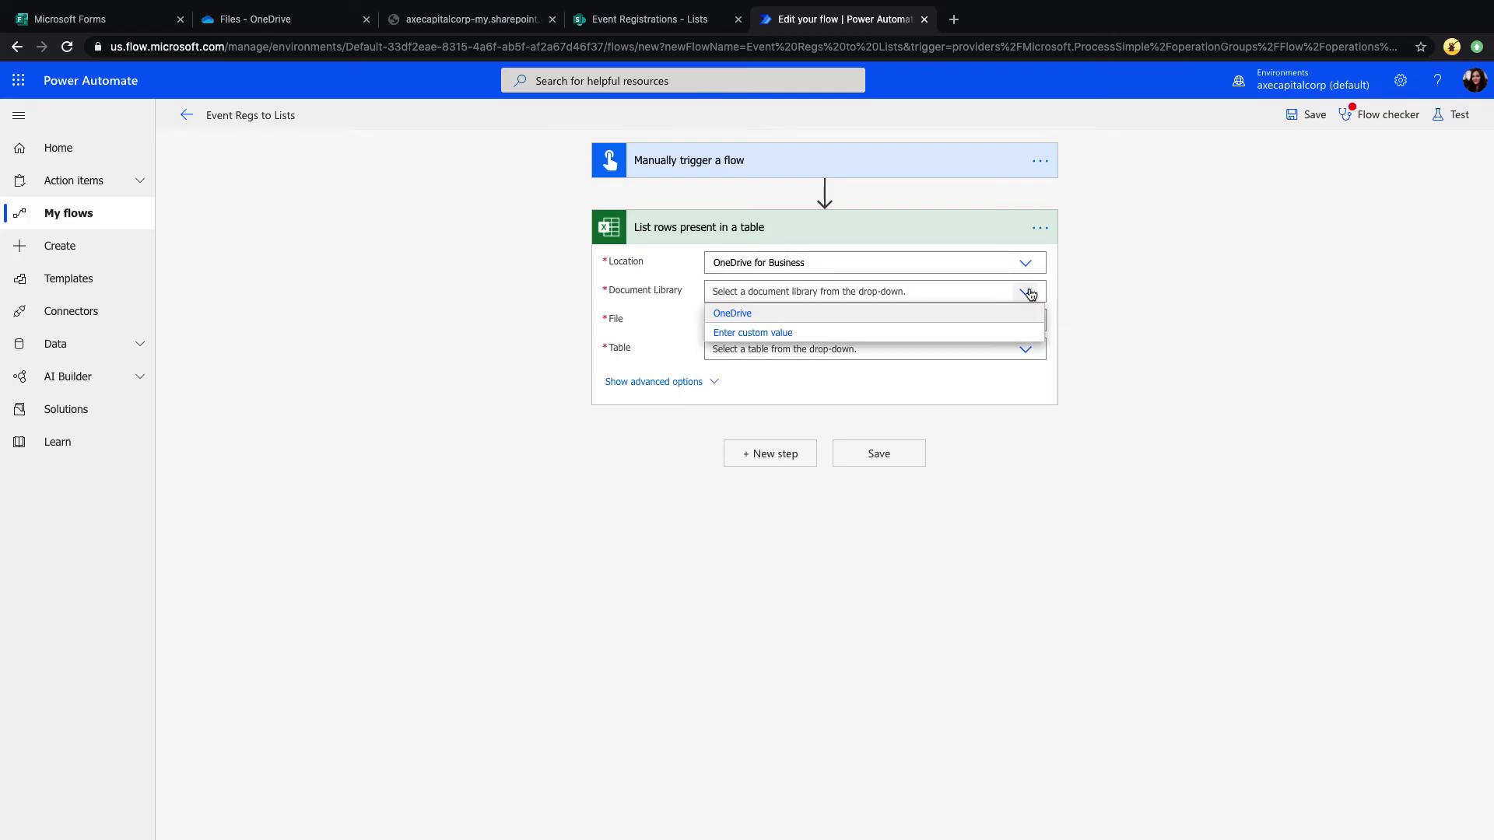
click(992, 312)
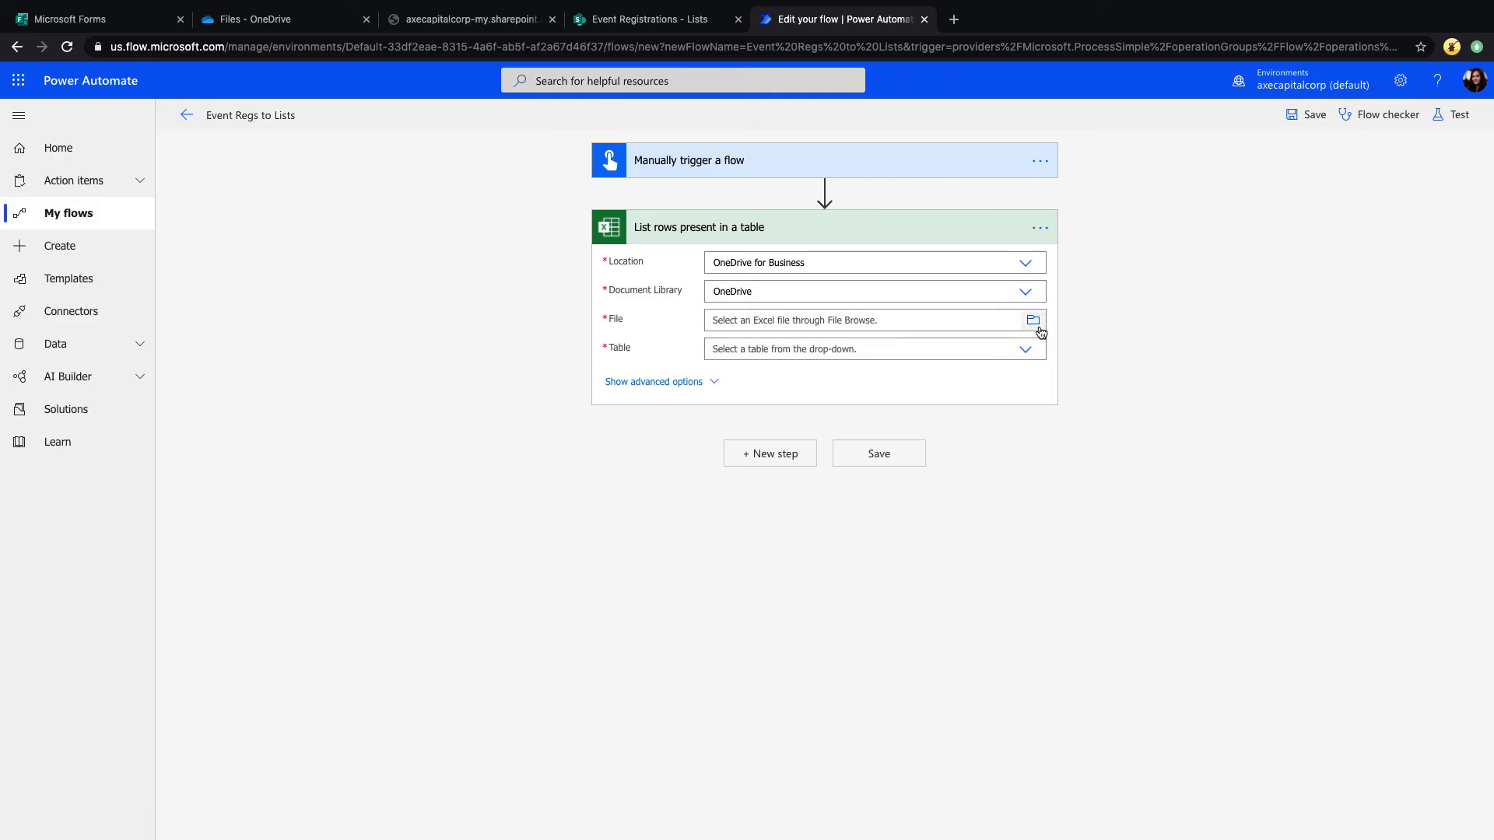
click(1035, 322)
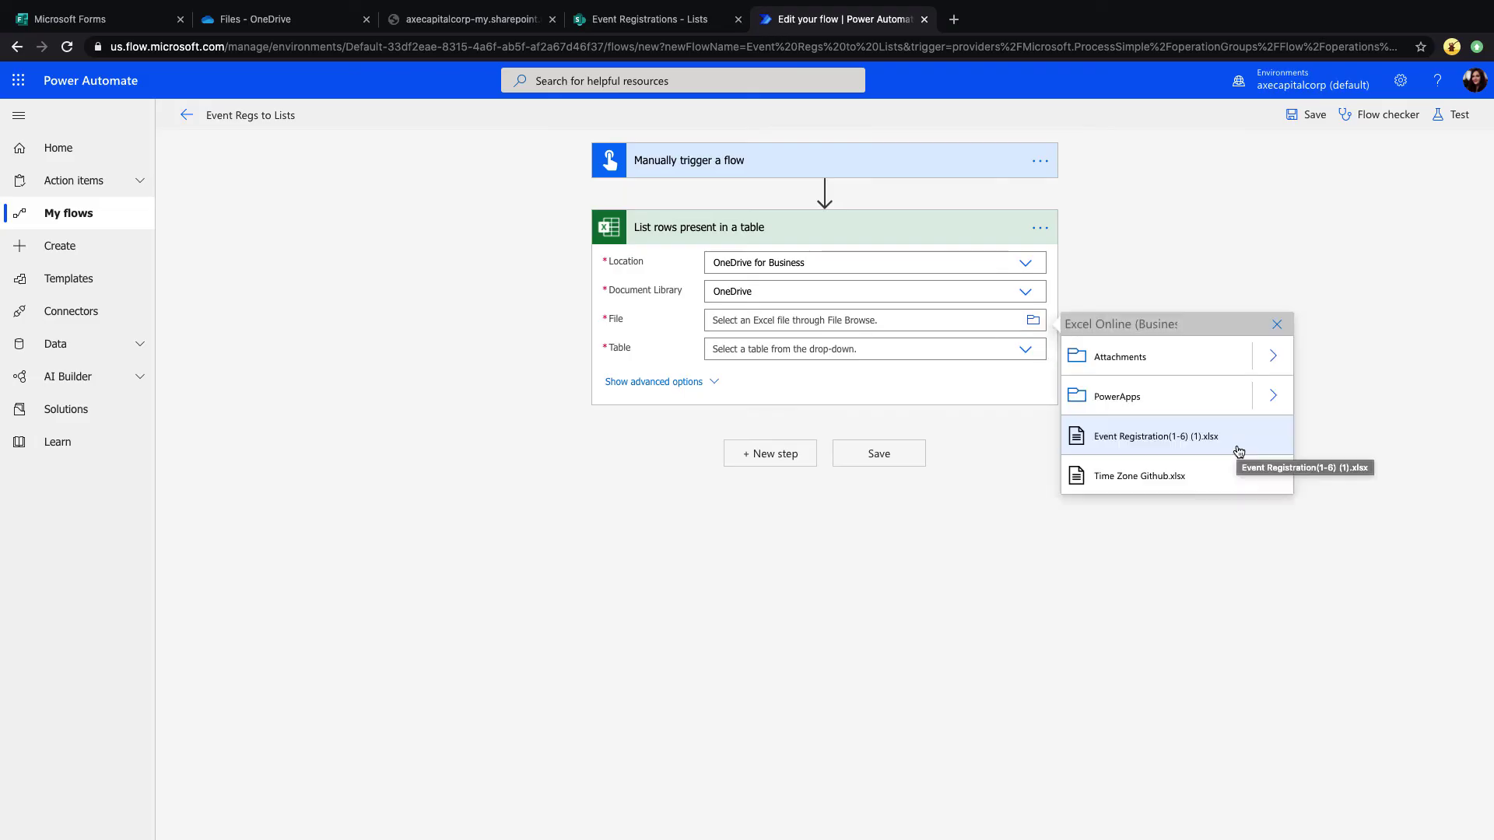
click(1155, 440)
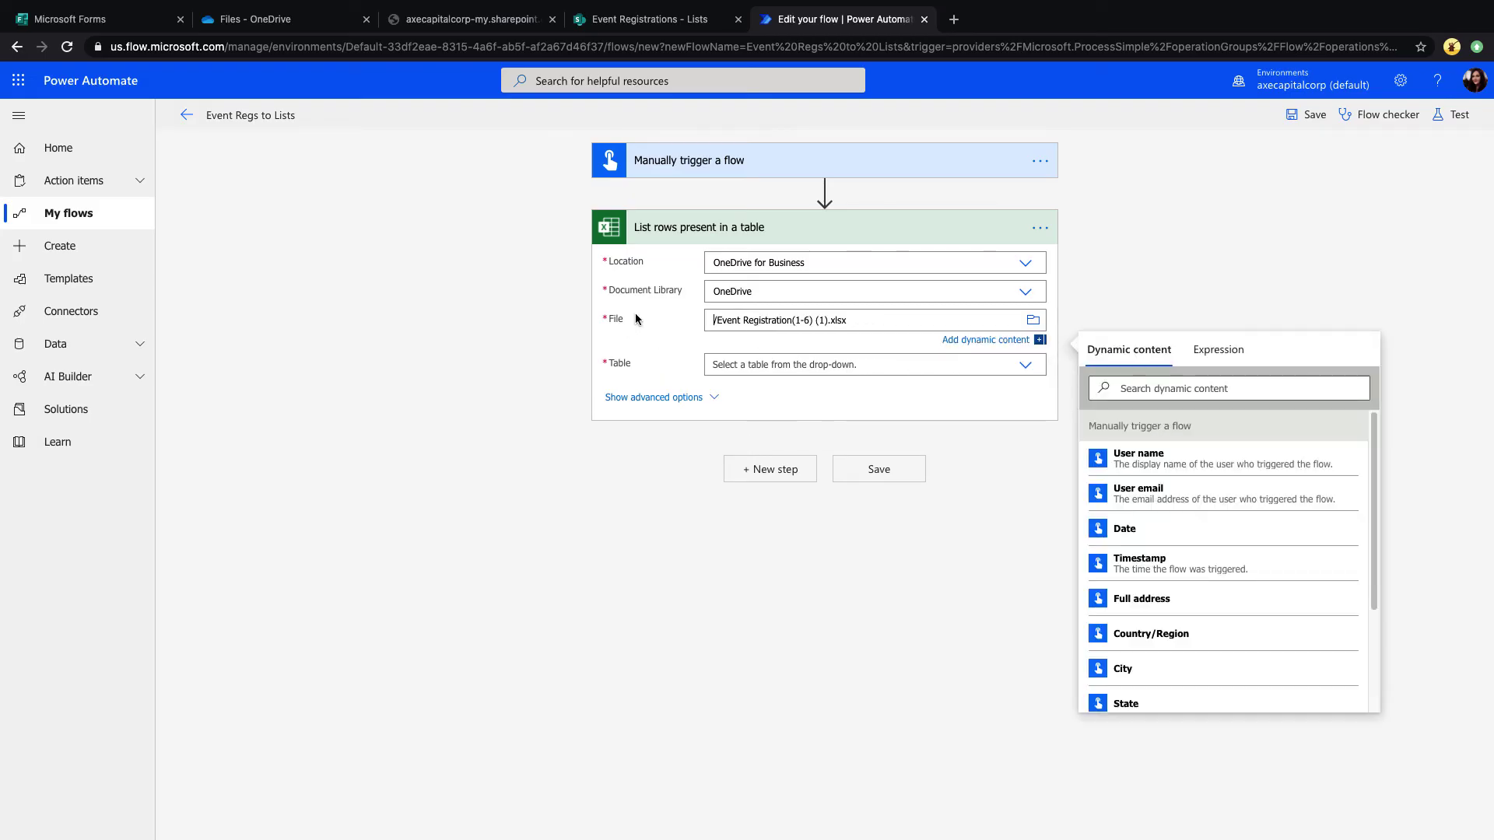
click(1019, 372)
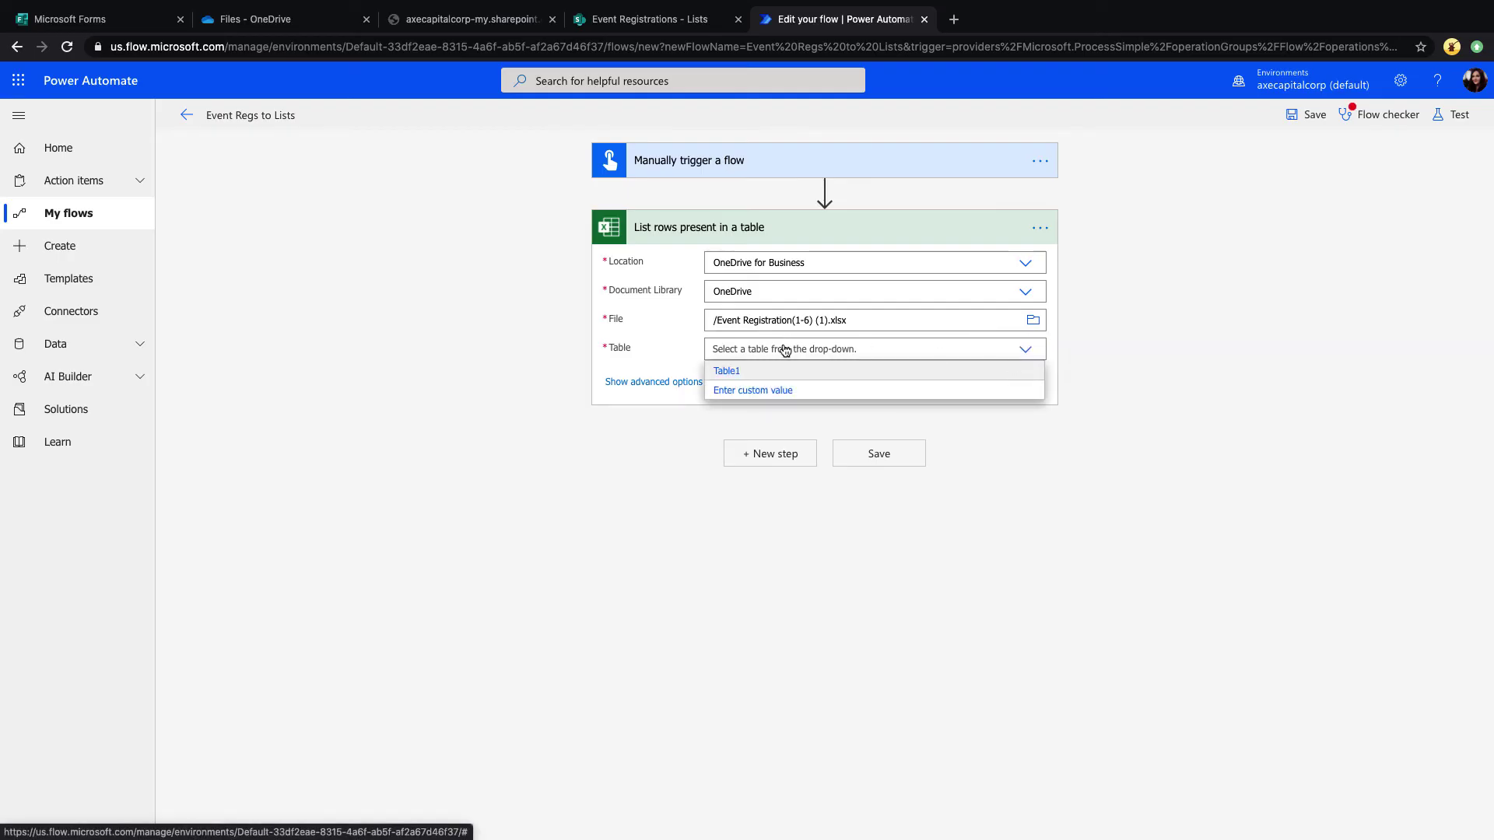
click(764, 373)
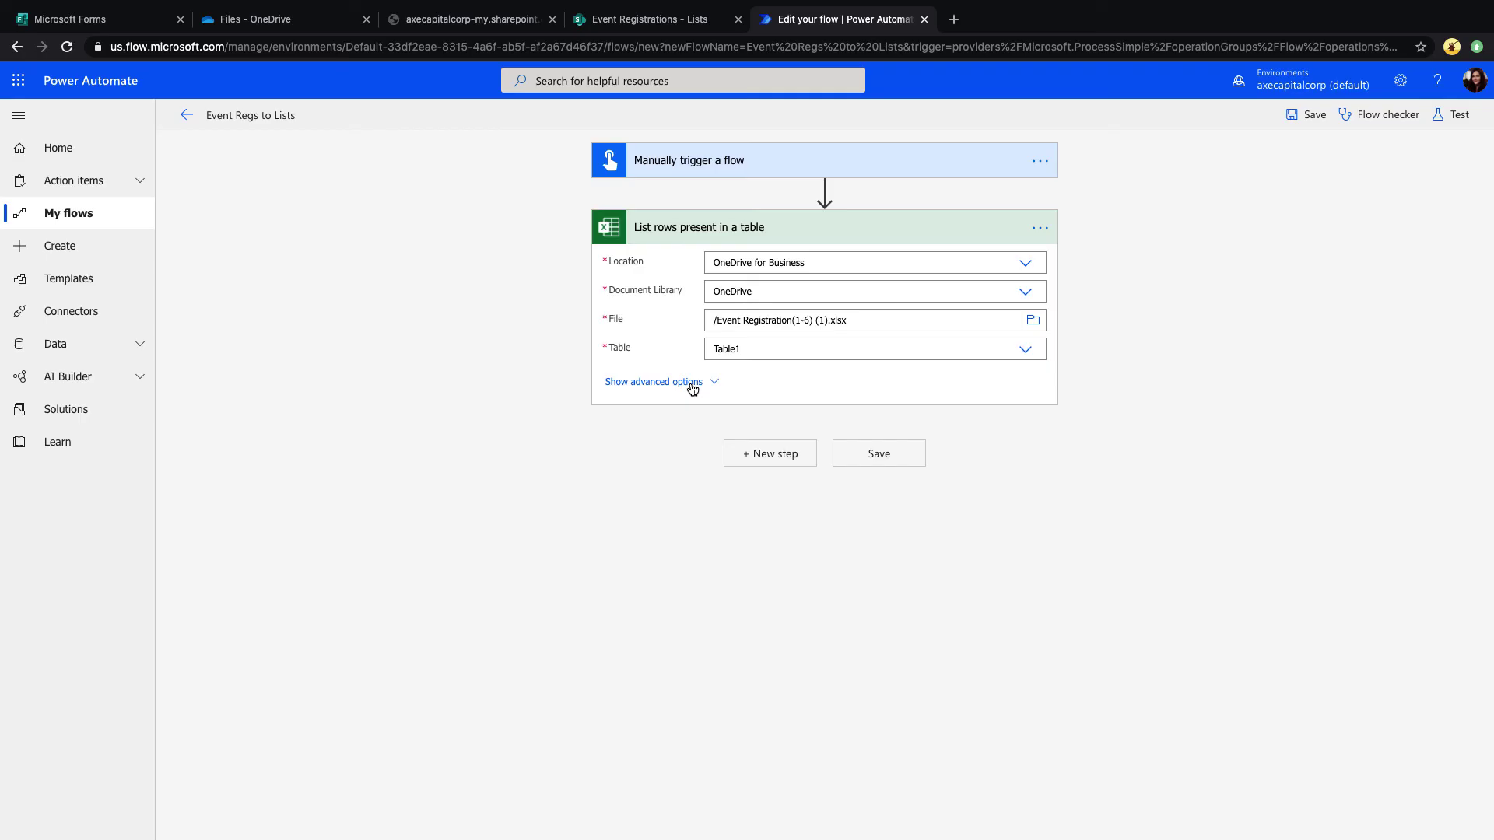
- Add an Apply to each loop iterating over the Excel step's 'value' output
click(787, 457)
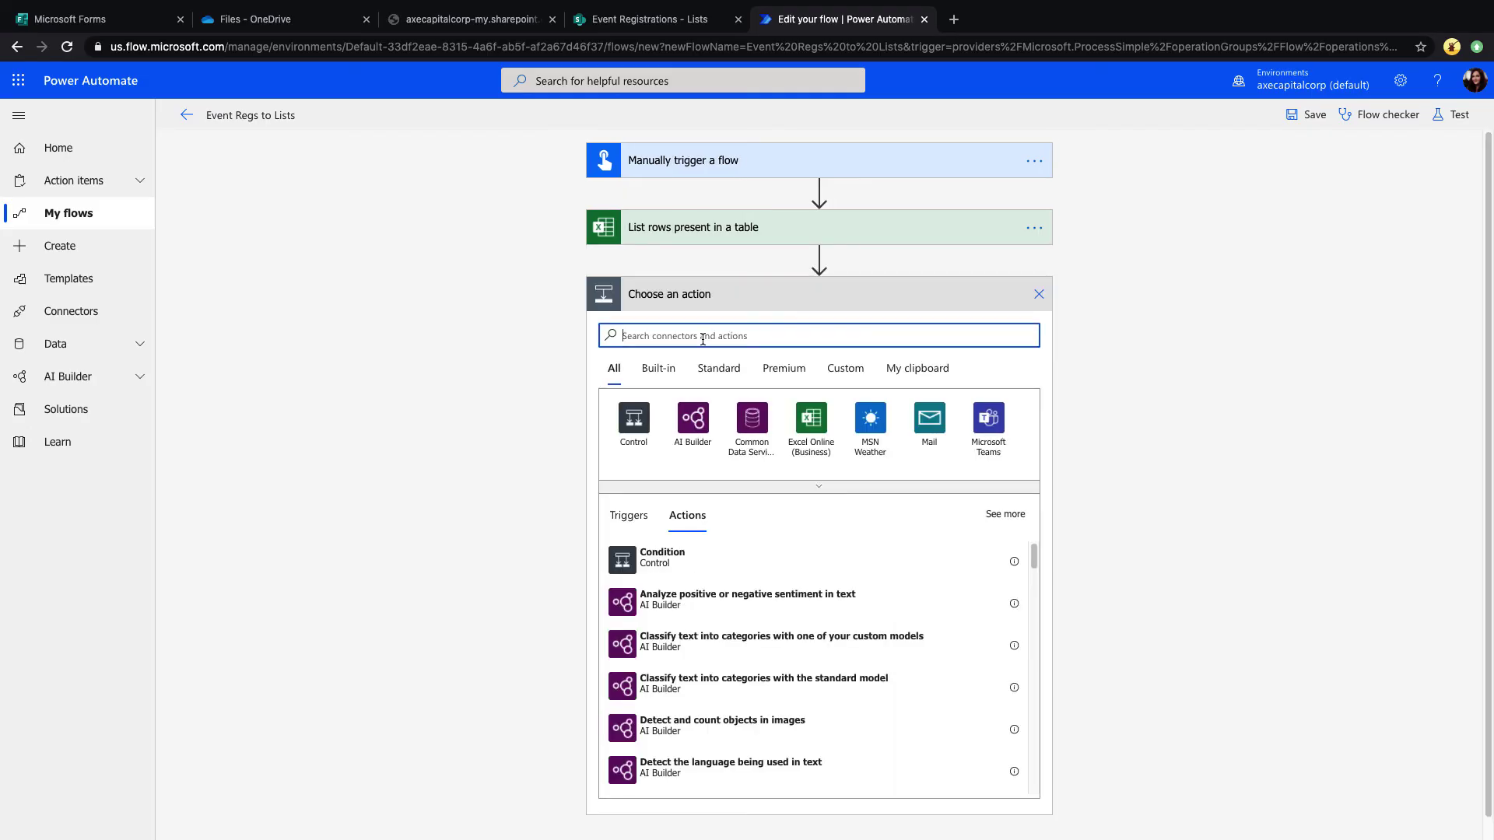
text(apply)
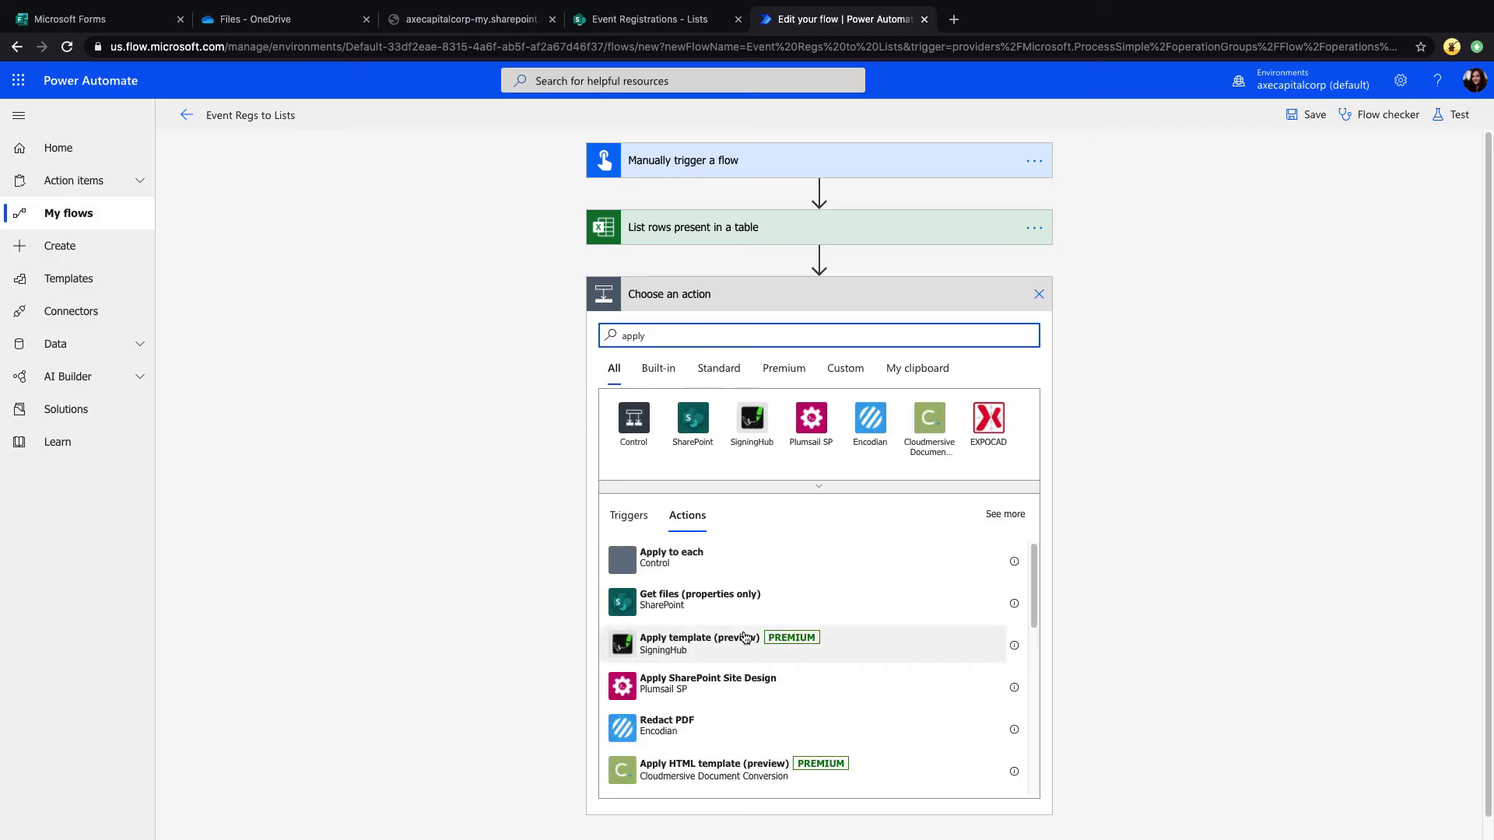
click(737, 555)
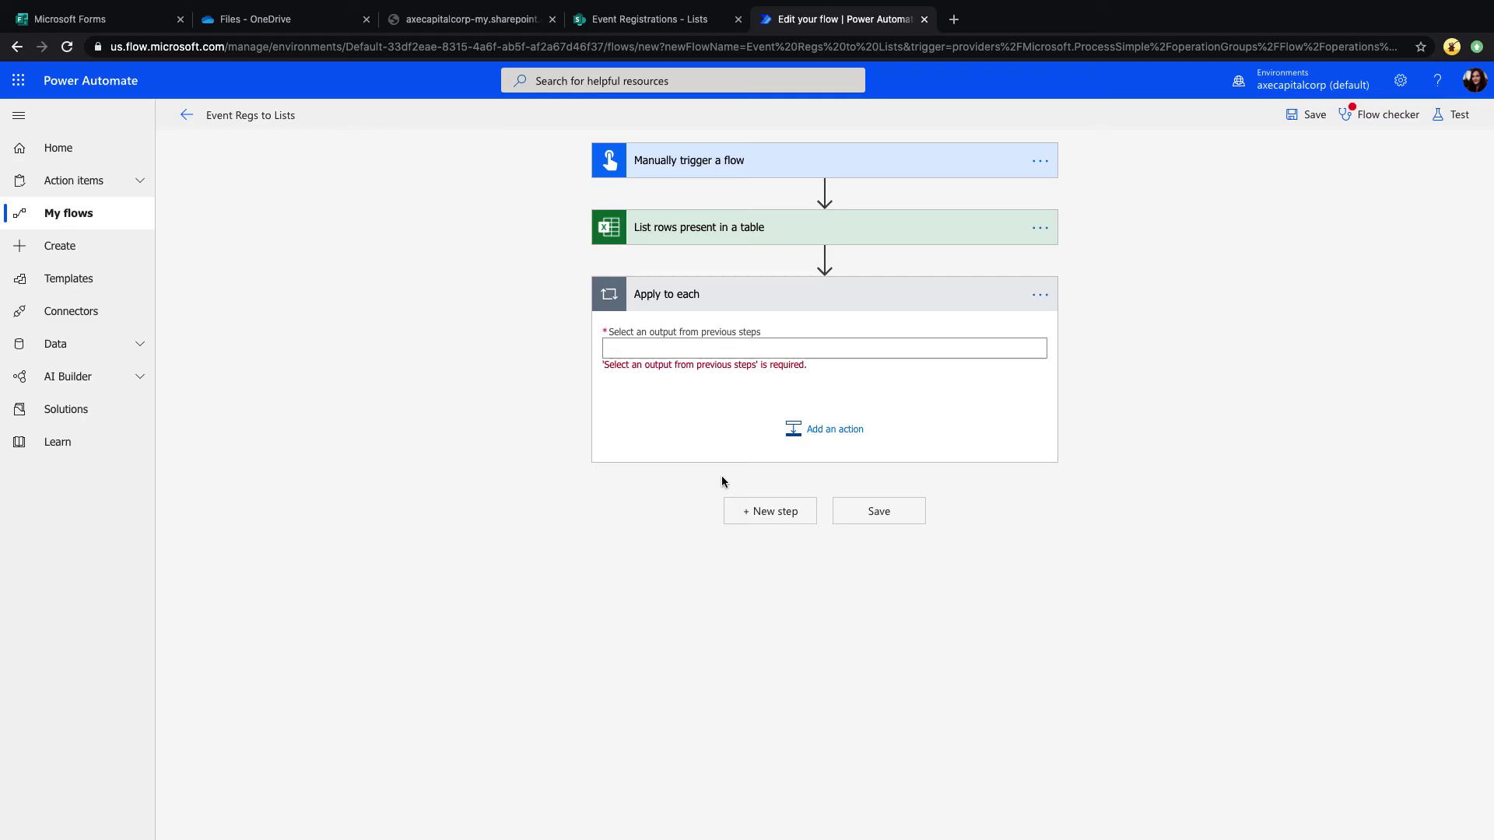
click(673, 350)
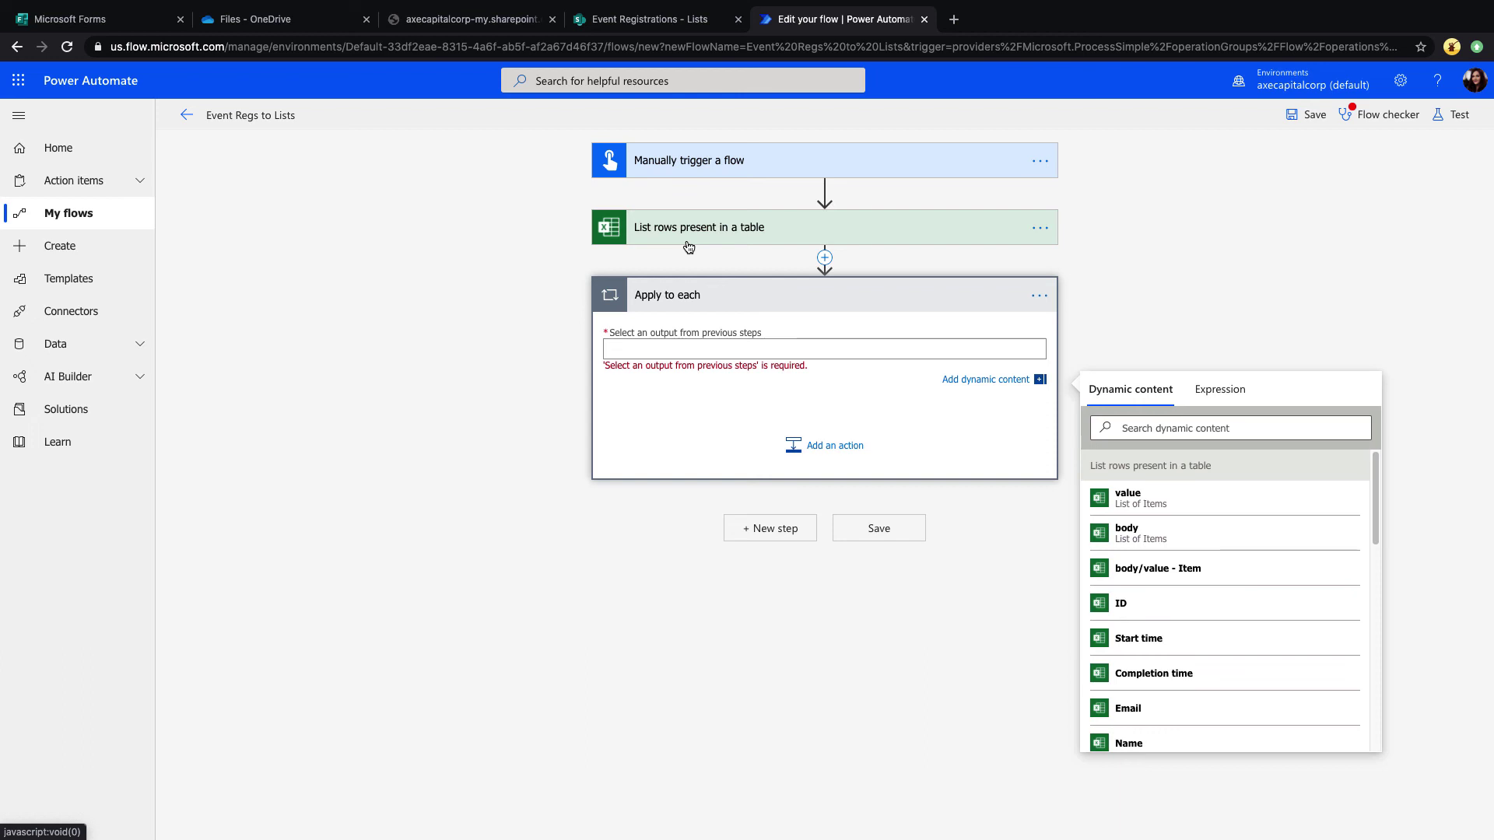
click(1188, 501)
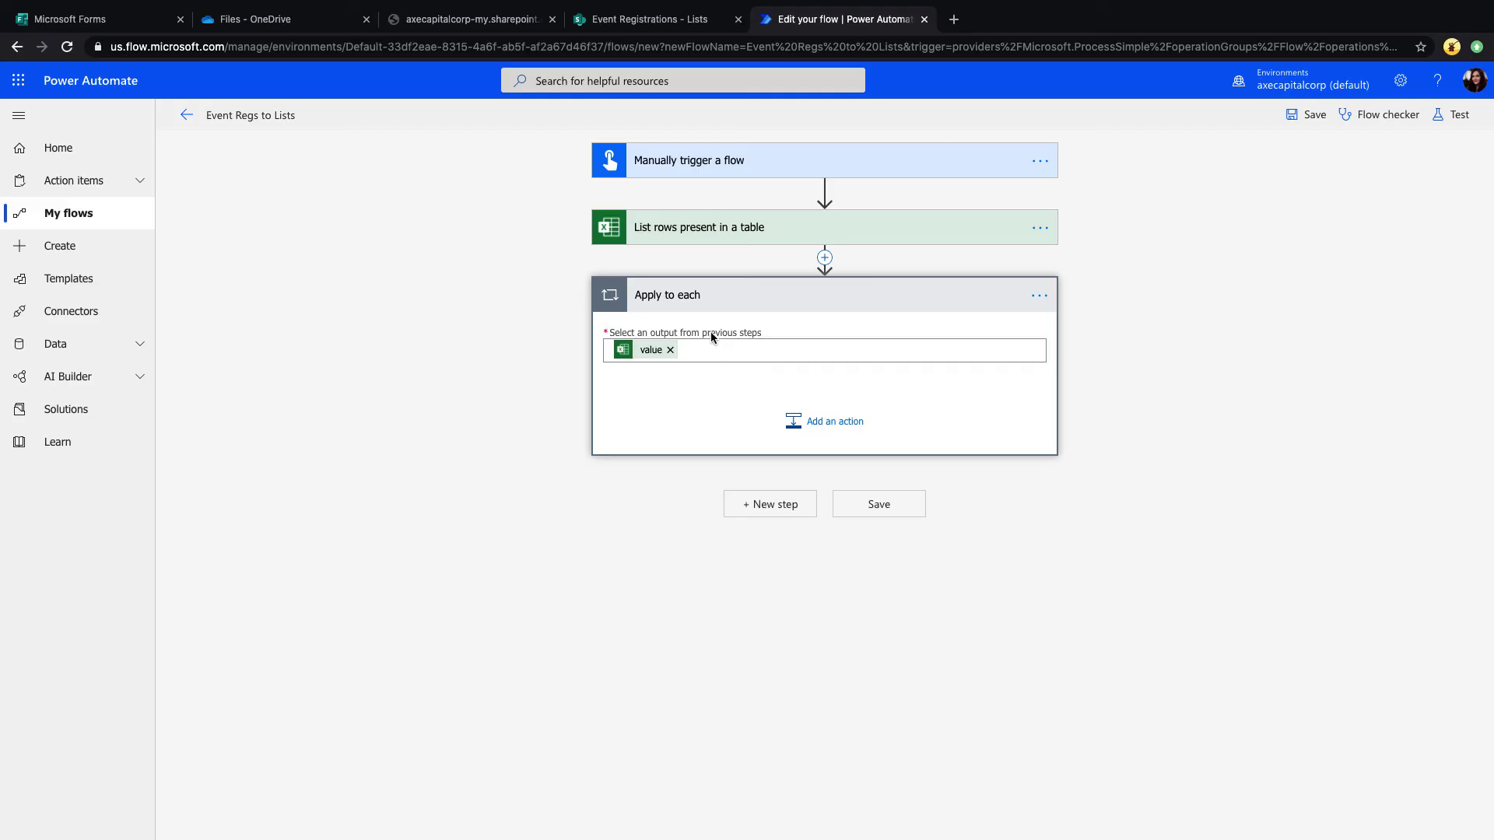
- Inside the loop, add a SharePoint Create item action for IT Site's Event Registrations list
click(858, 434)
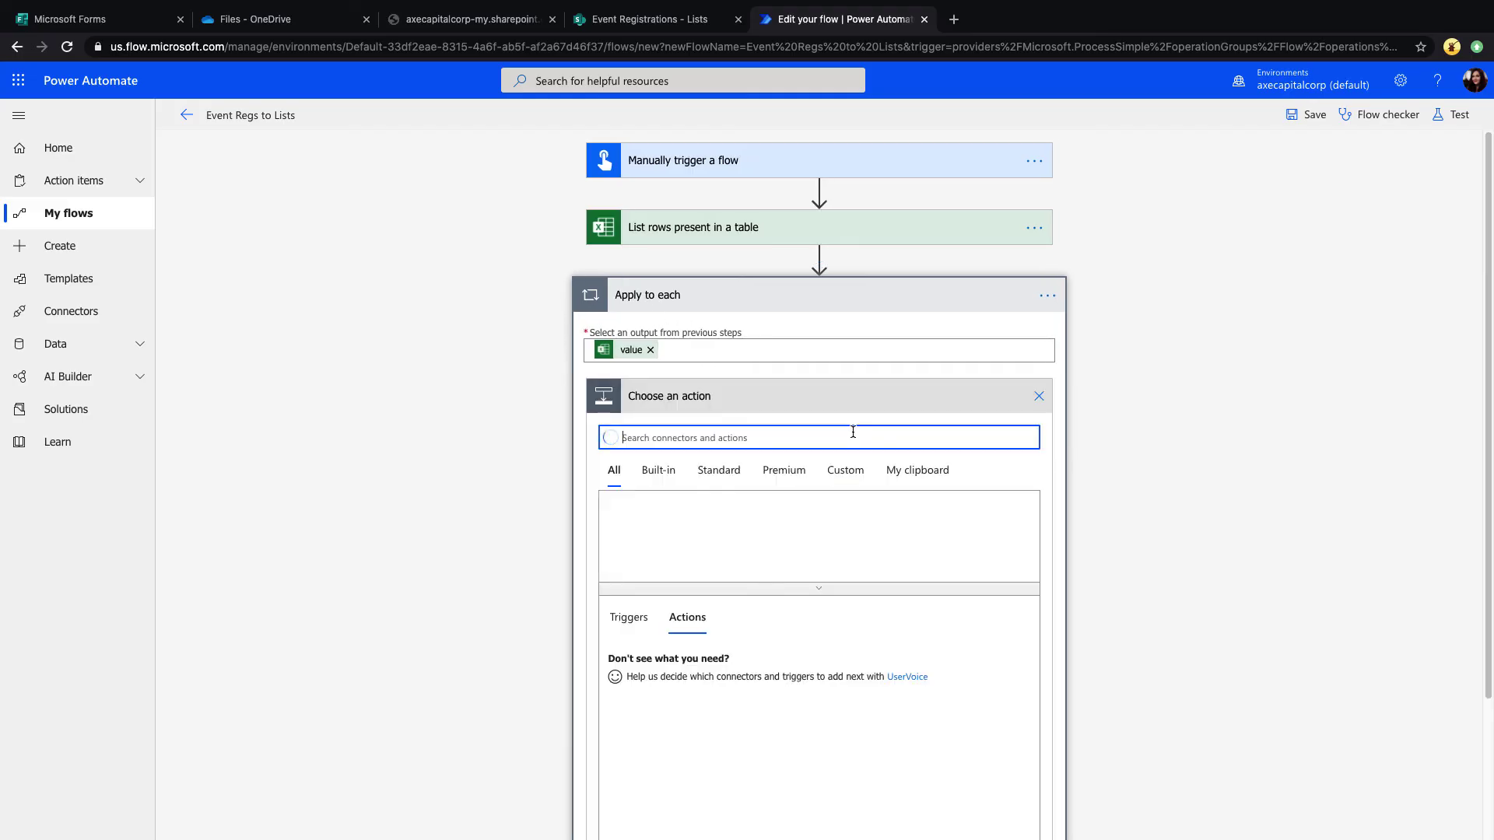
text(create item)
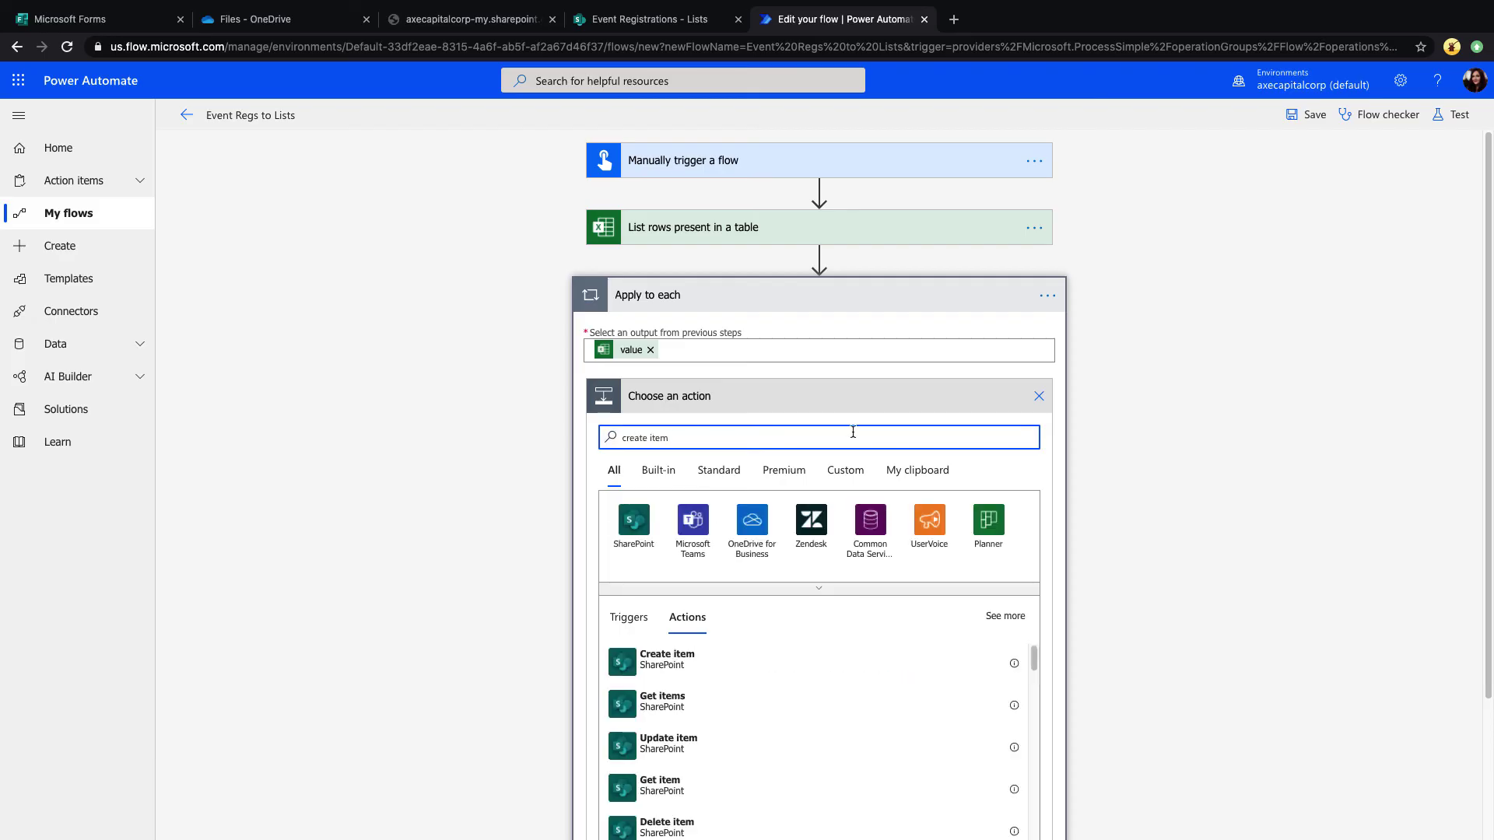
click(781, 671)
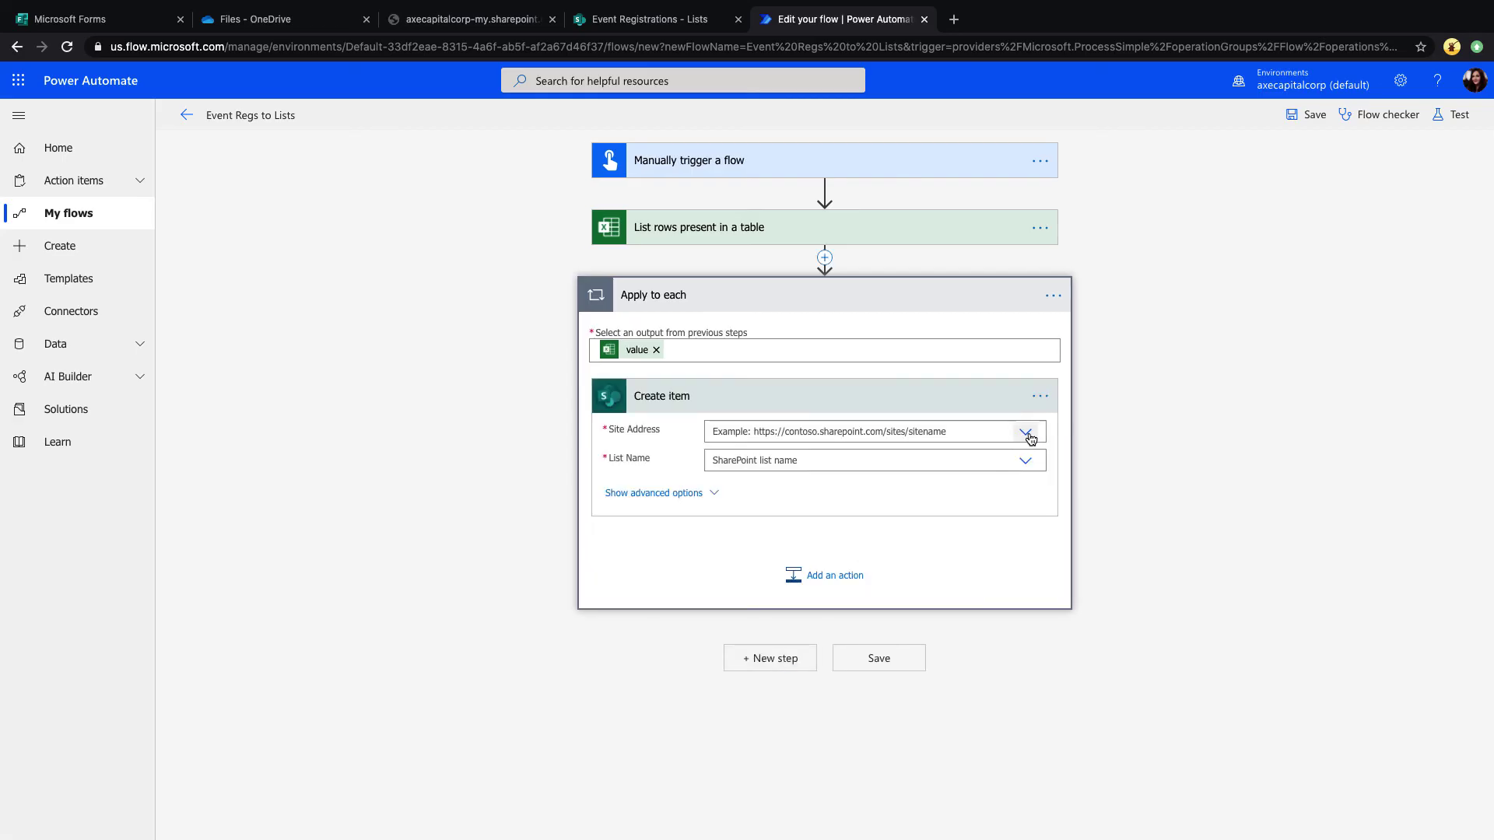
click(1025, 433)
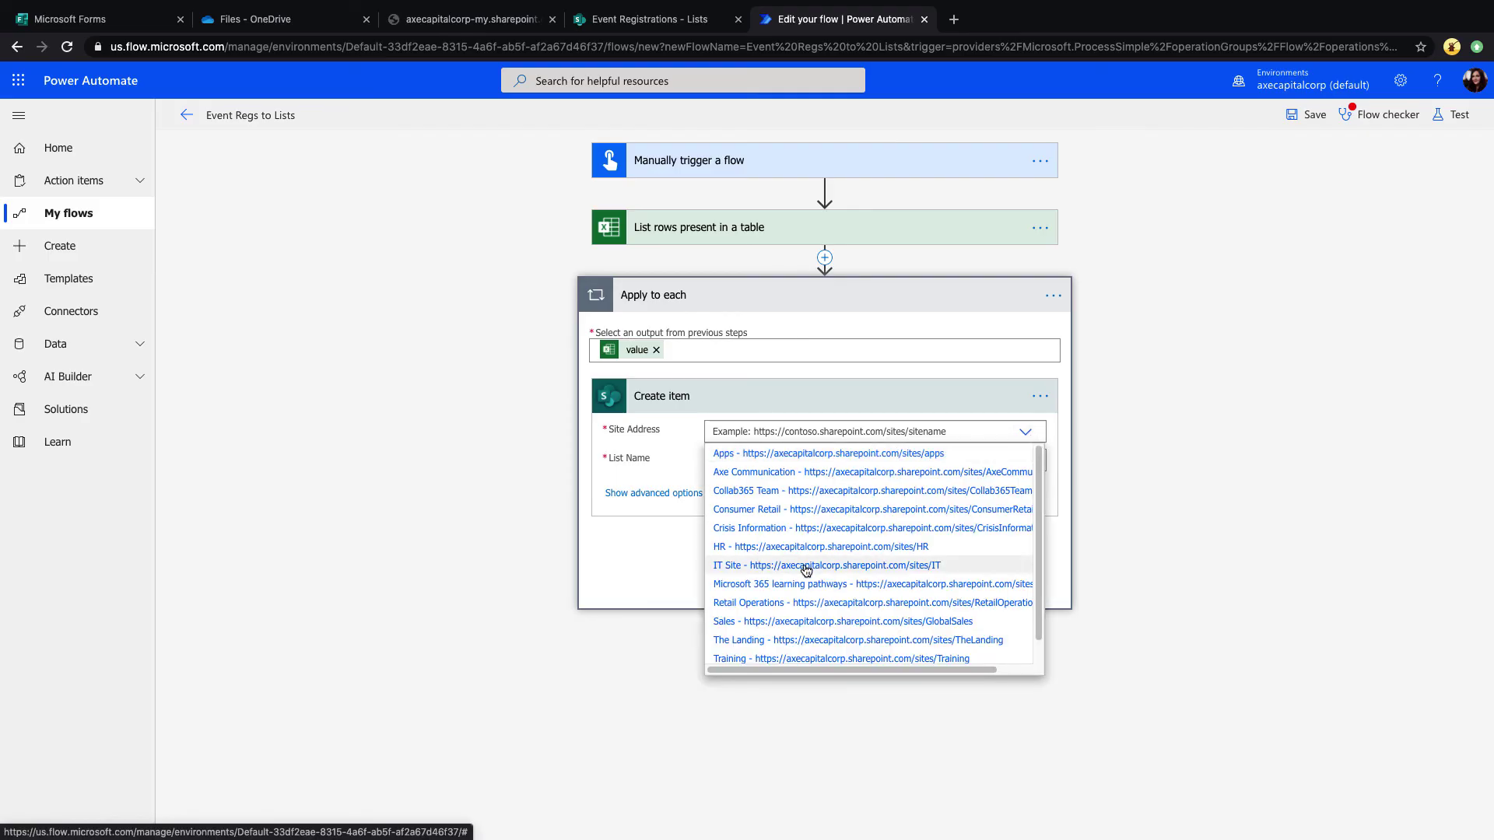
click(806, 566)
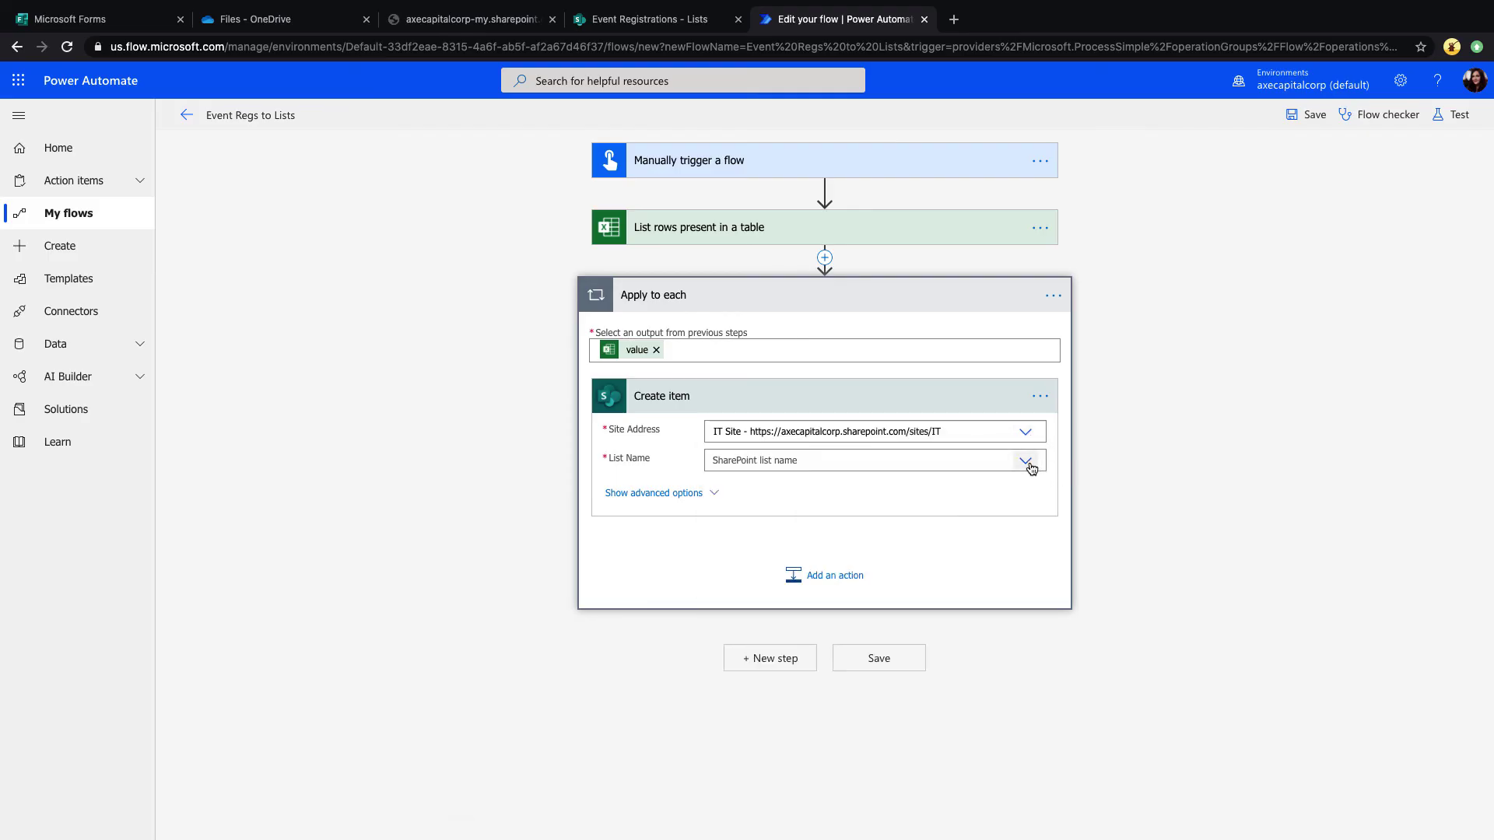
click(1027, 463)
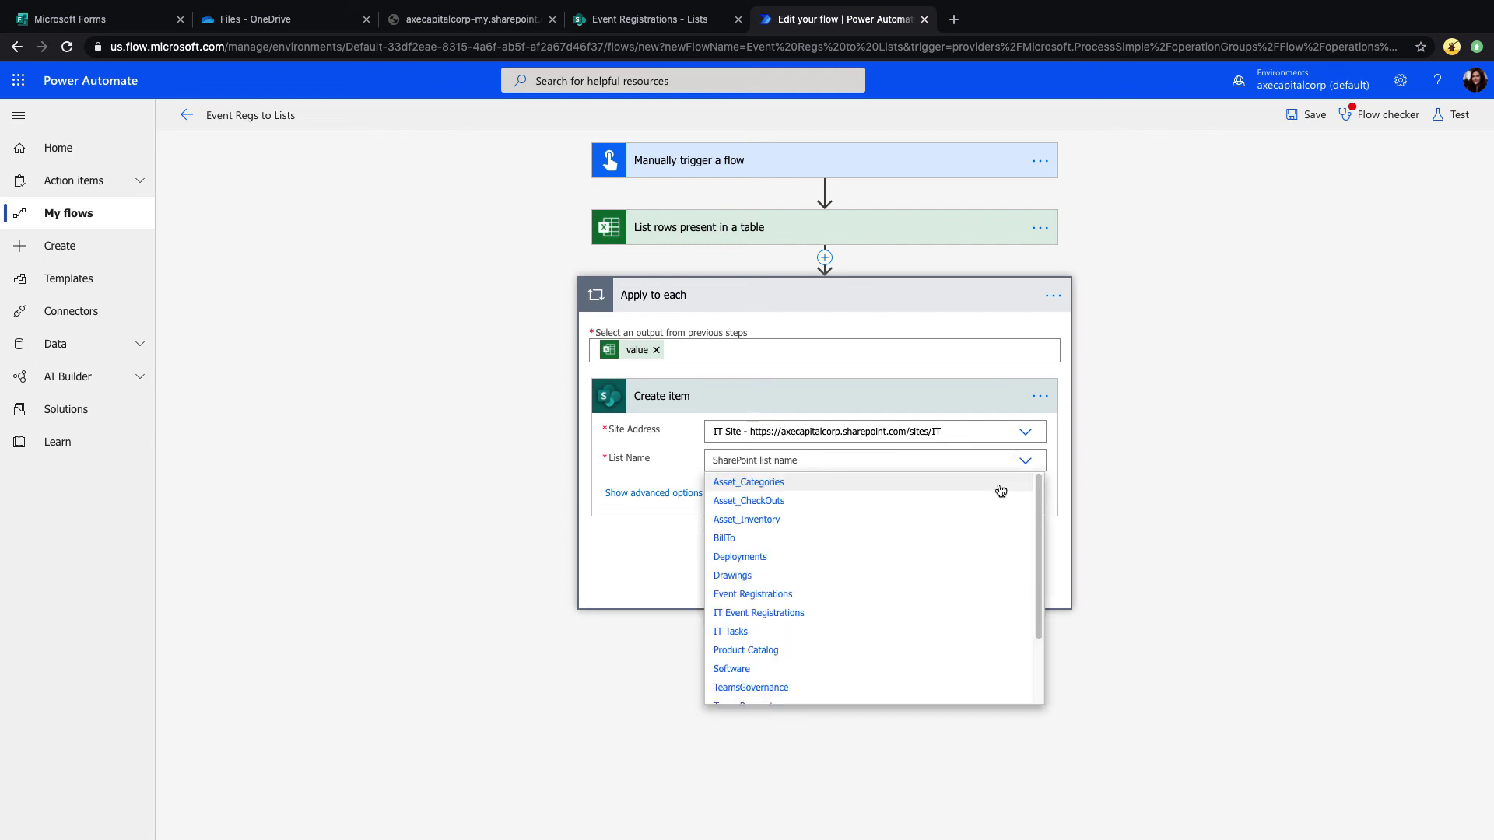
click(771, 599)
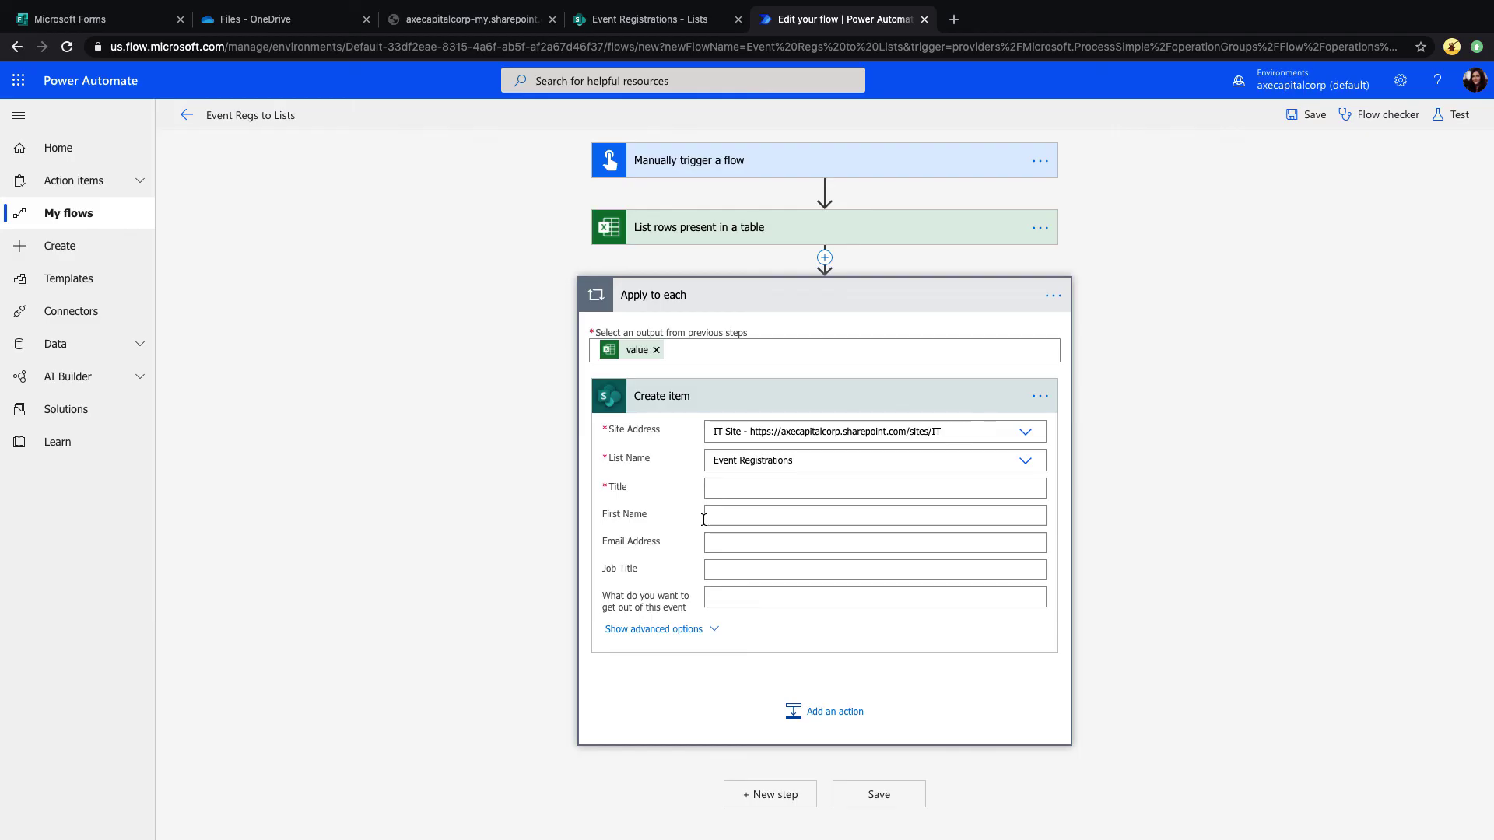
- Fill Title with Excel Last Name and First Name with Excel First Name
click(723, 482)
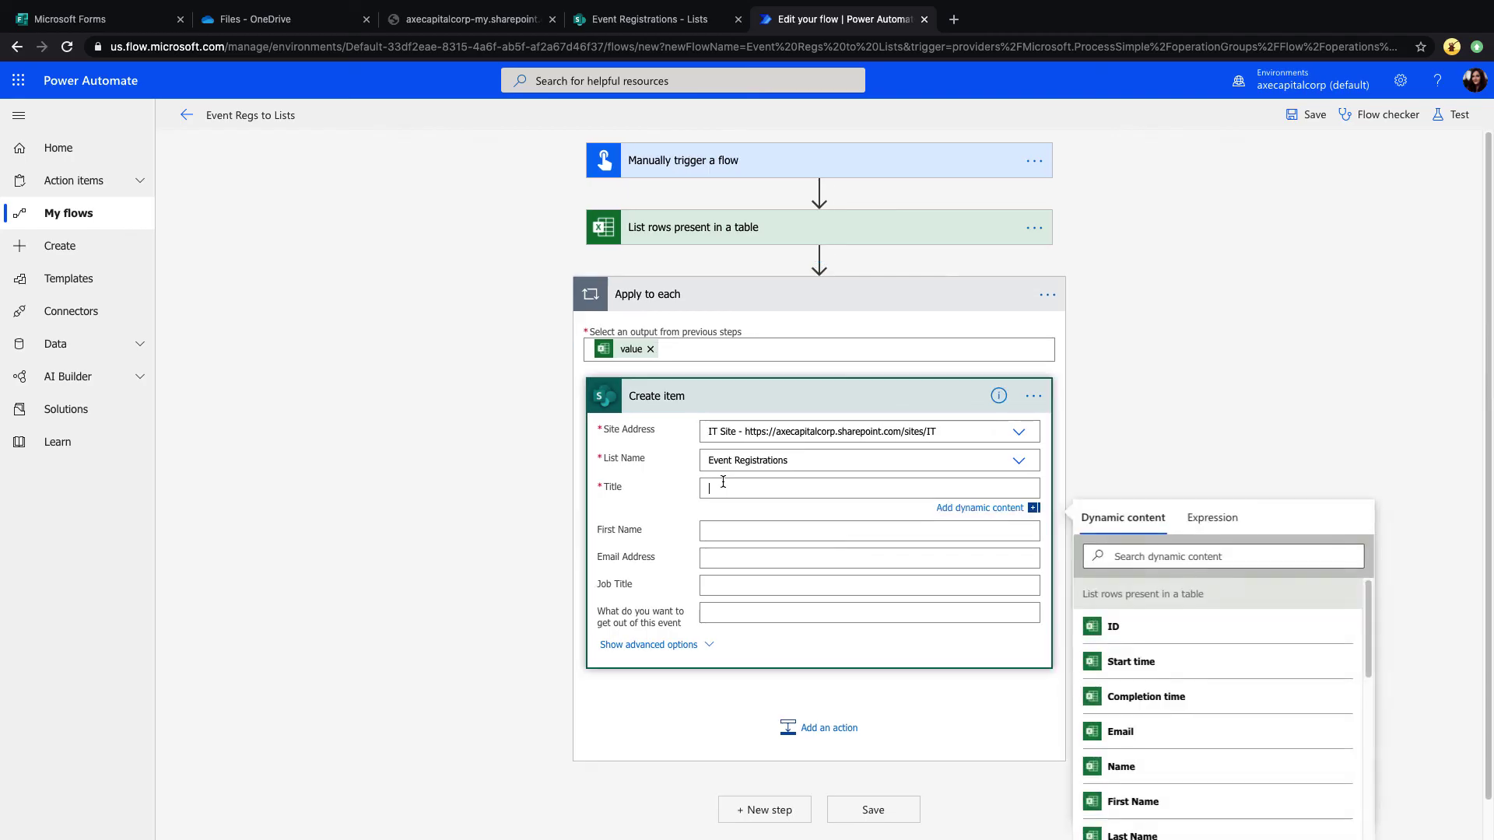
scroll(610, 549, down, 1)
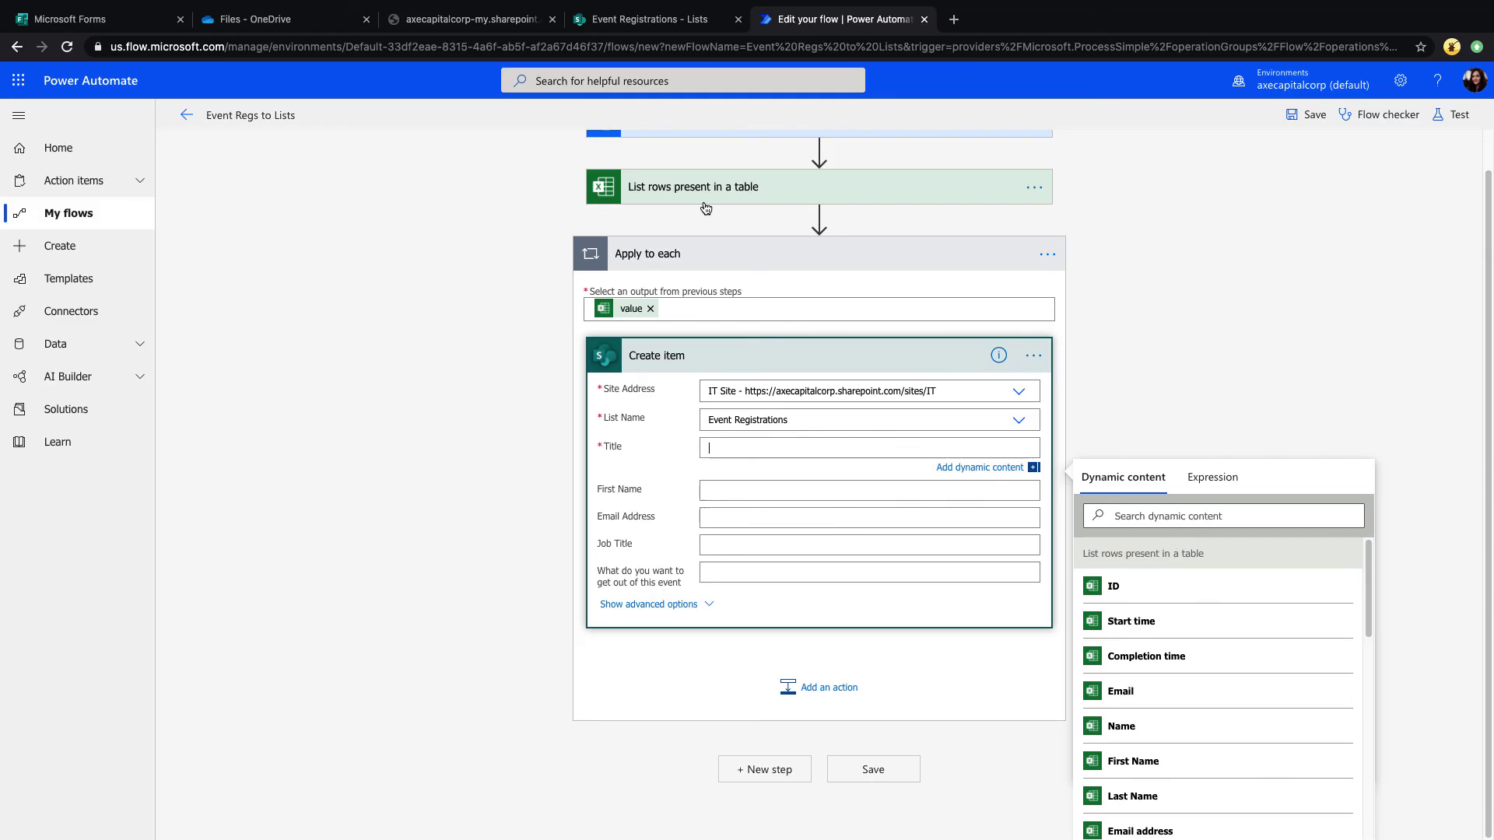
scroll(1229, 638, down, 1)
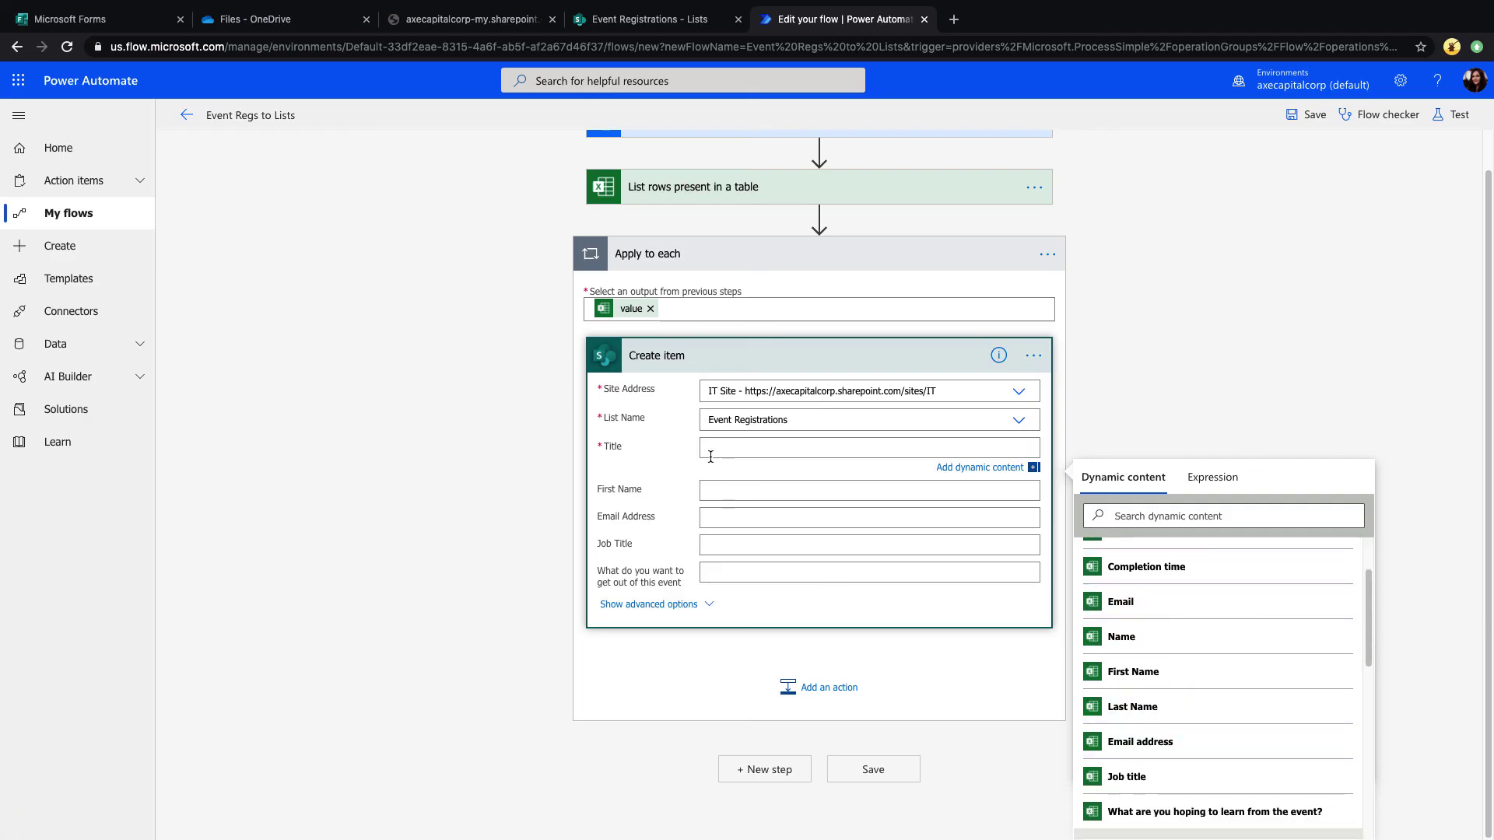
click(1177, 710)
click(761, 495)
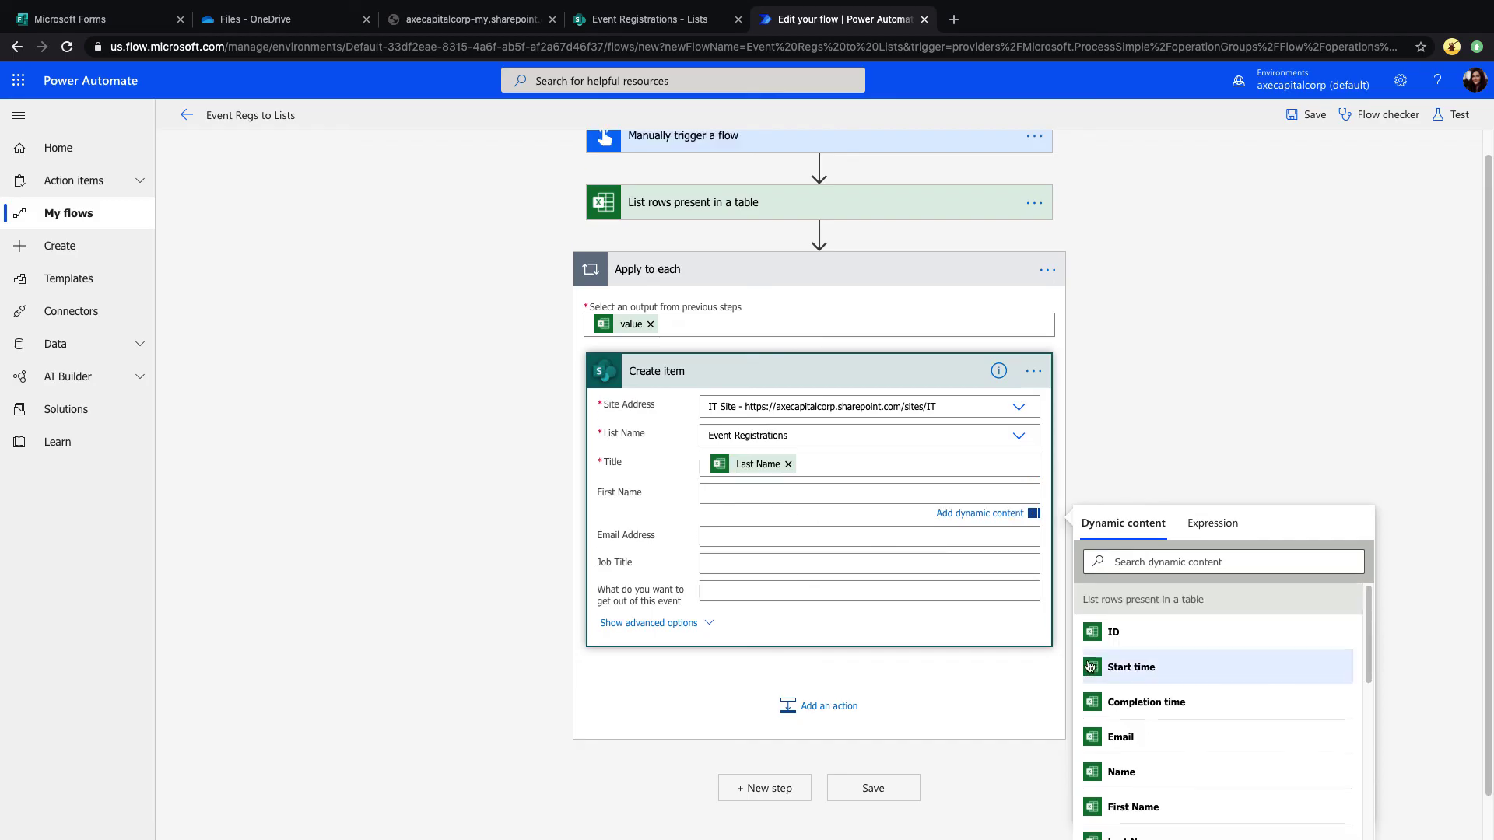
click(1167, 809)
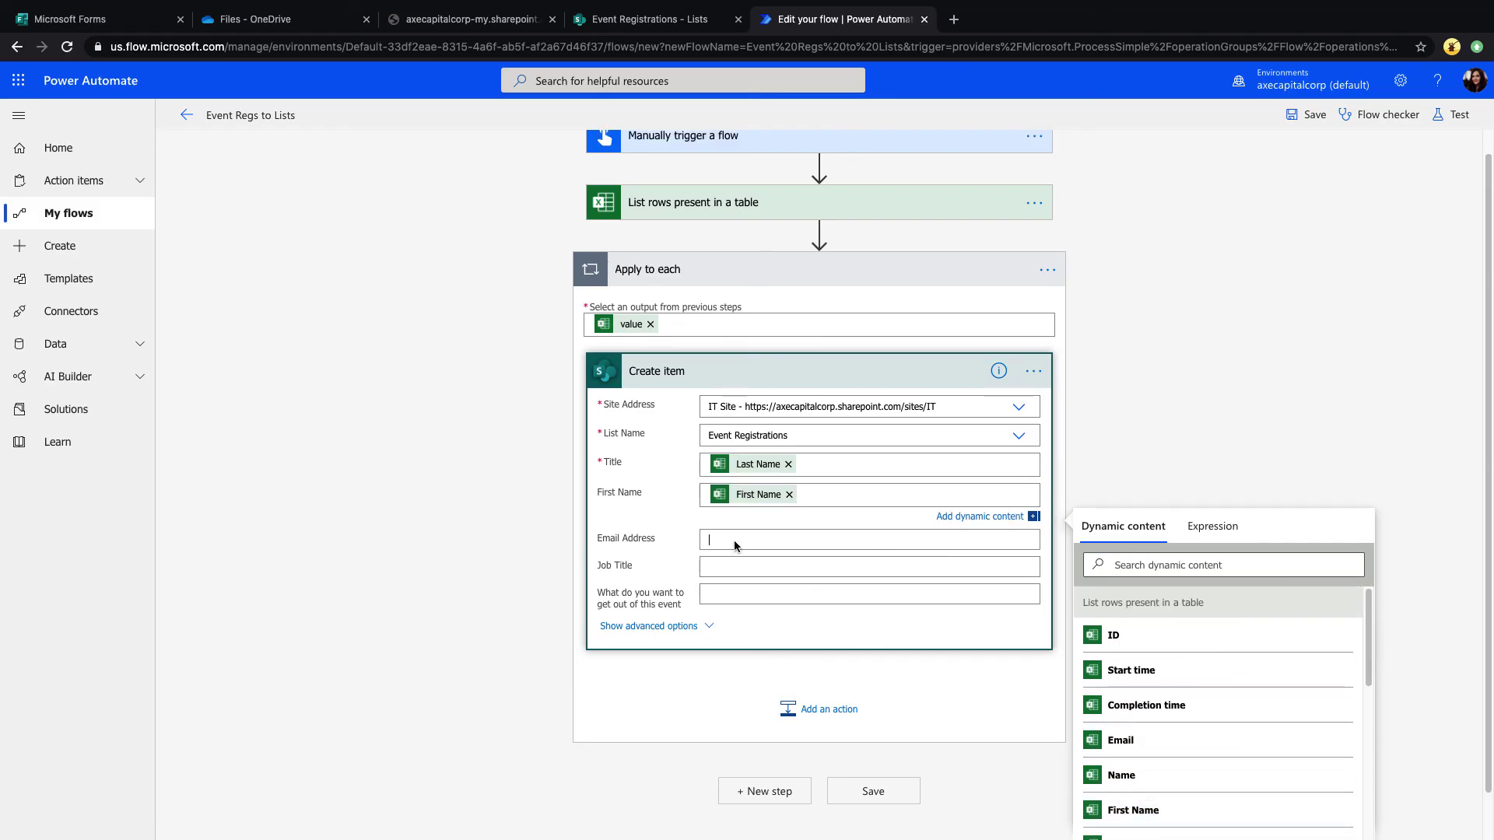
- Map Email address, Job title and the event-hopes column from Excel, then save the flow
click(735, 540)
scroll(1217, 731, down, 3)
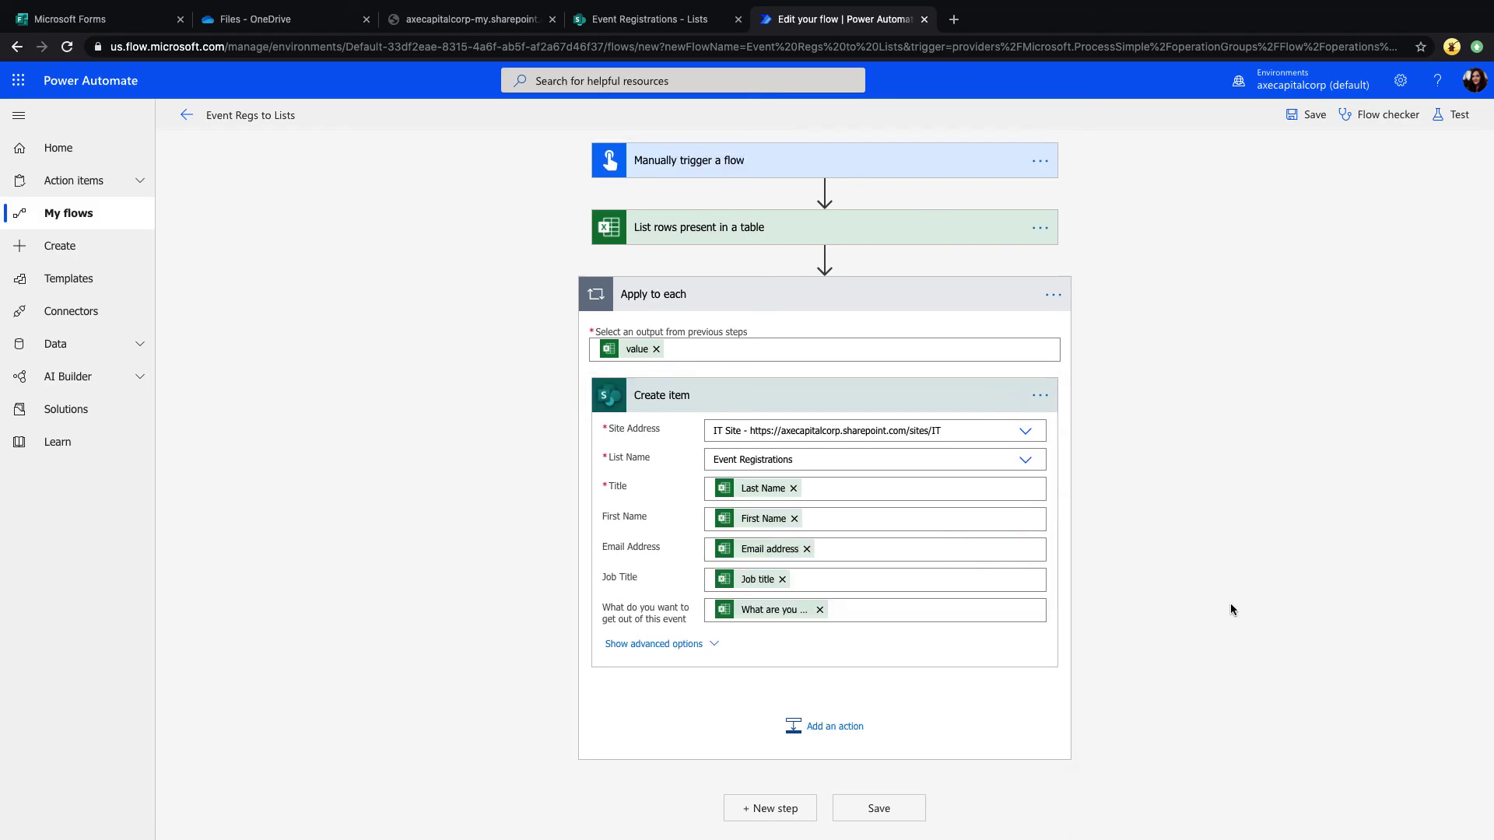
click(1294, 119)
- Test-run the flow manually and check the loop's outputs, showing created item ID 2
click(1465, 116)
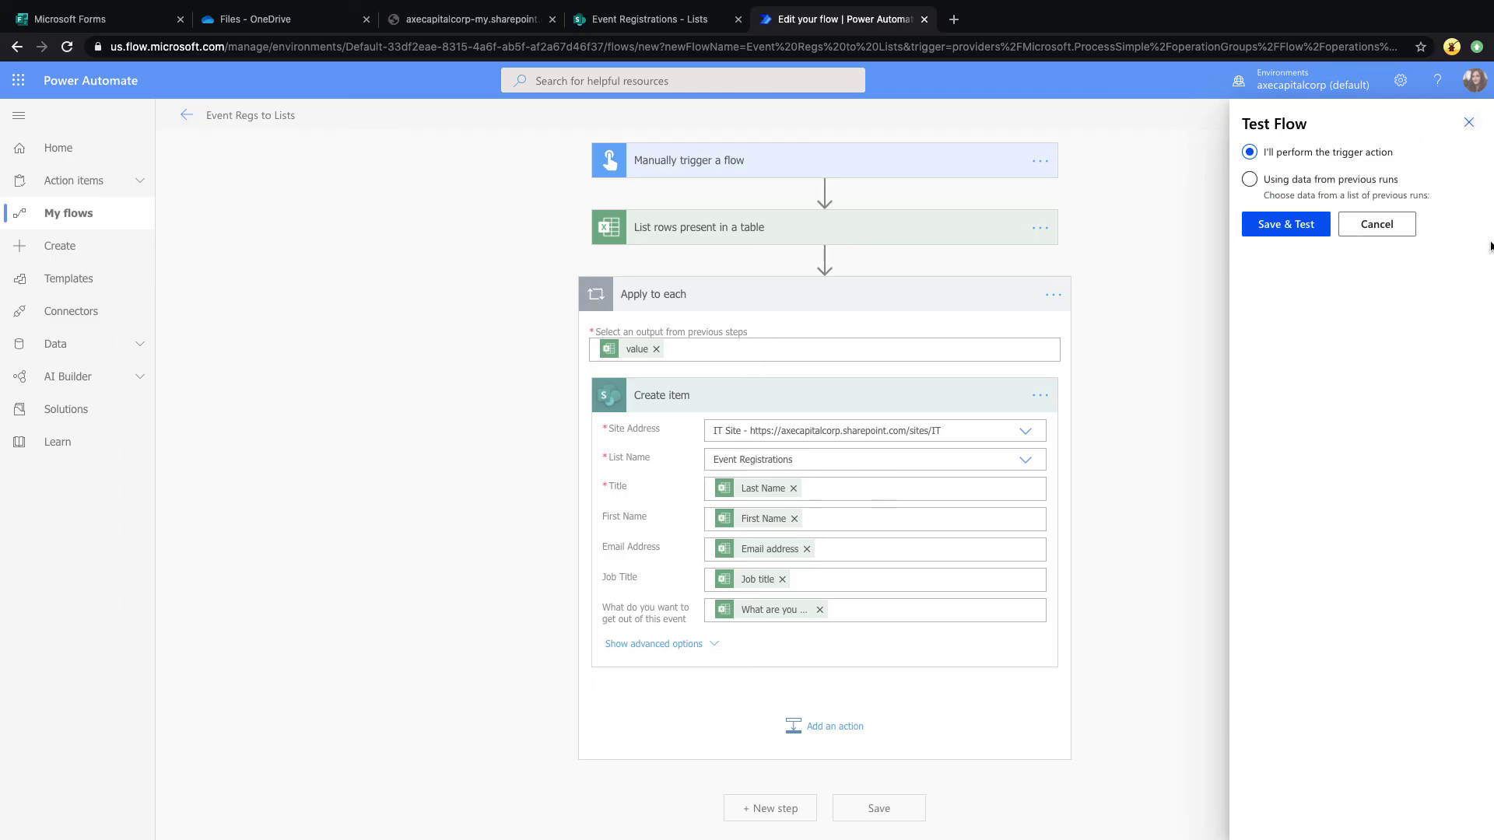
click(1296, 226)
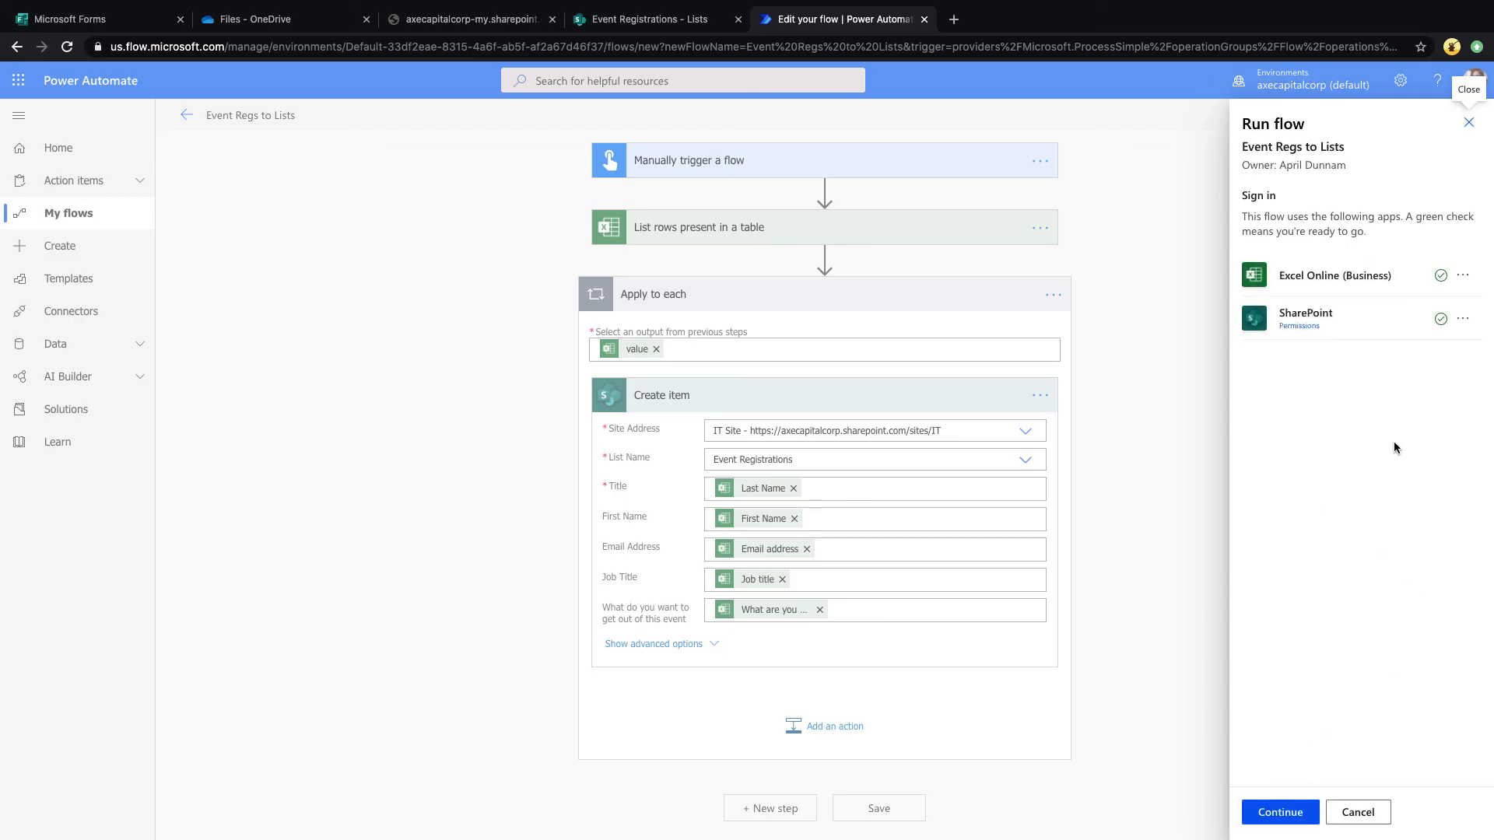
click(1290, 810)
click(1290, 806)
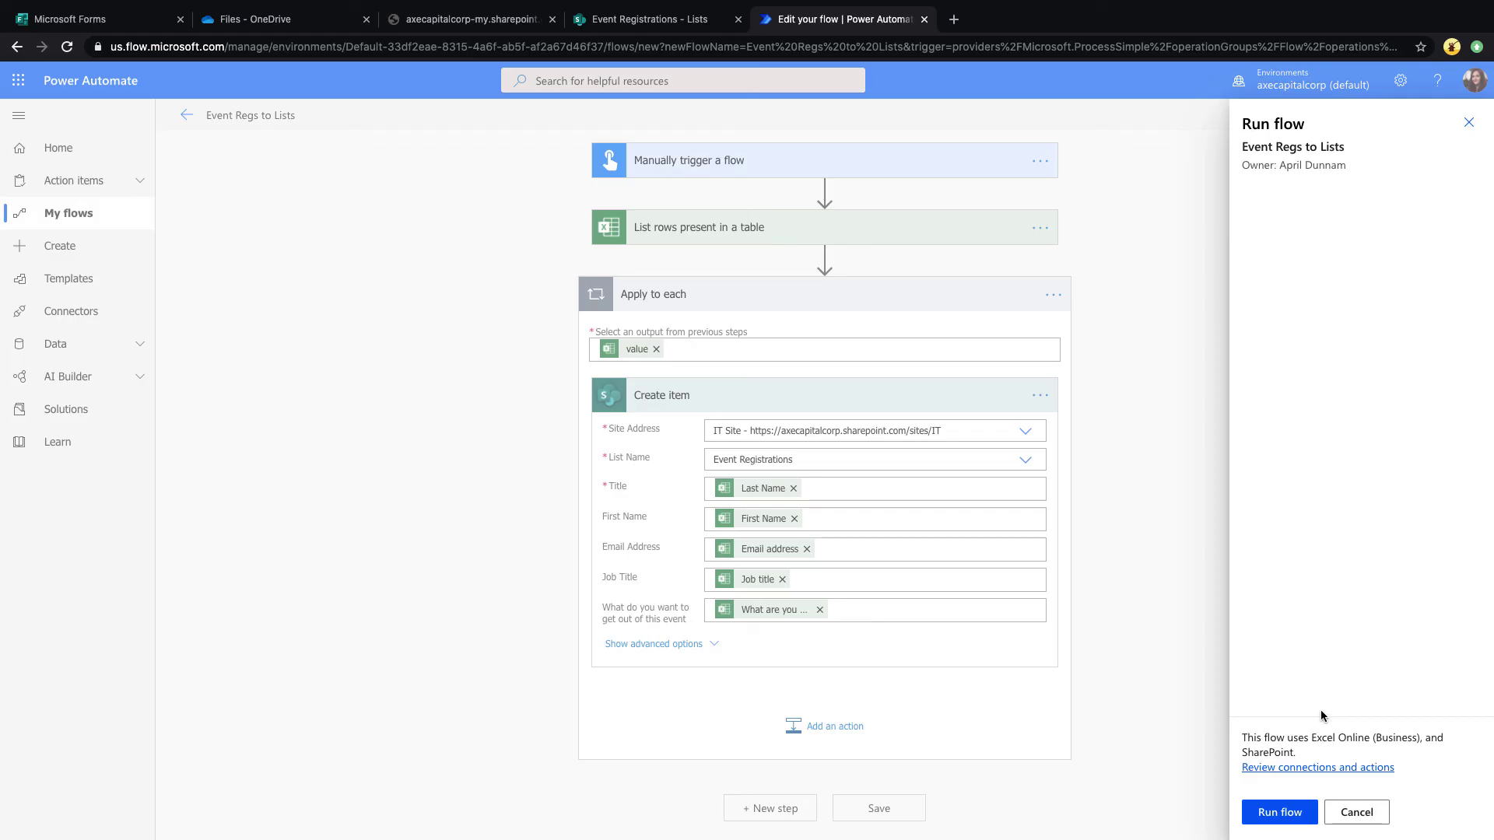
click(1283, 811)
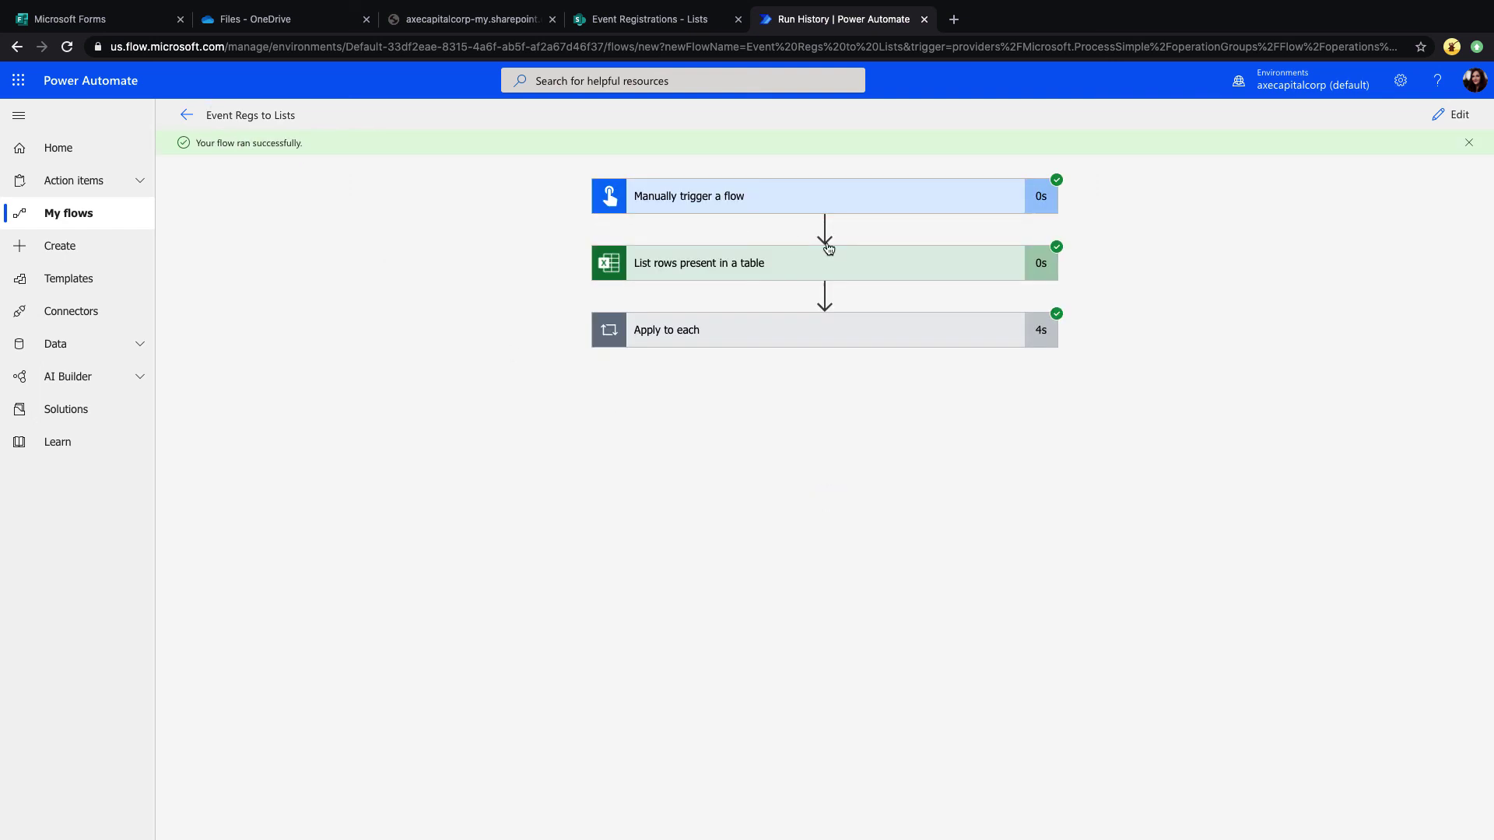
click(723, 330)
scroll(748, 462, down, 5)
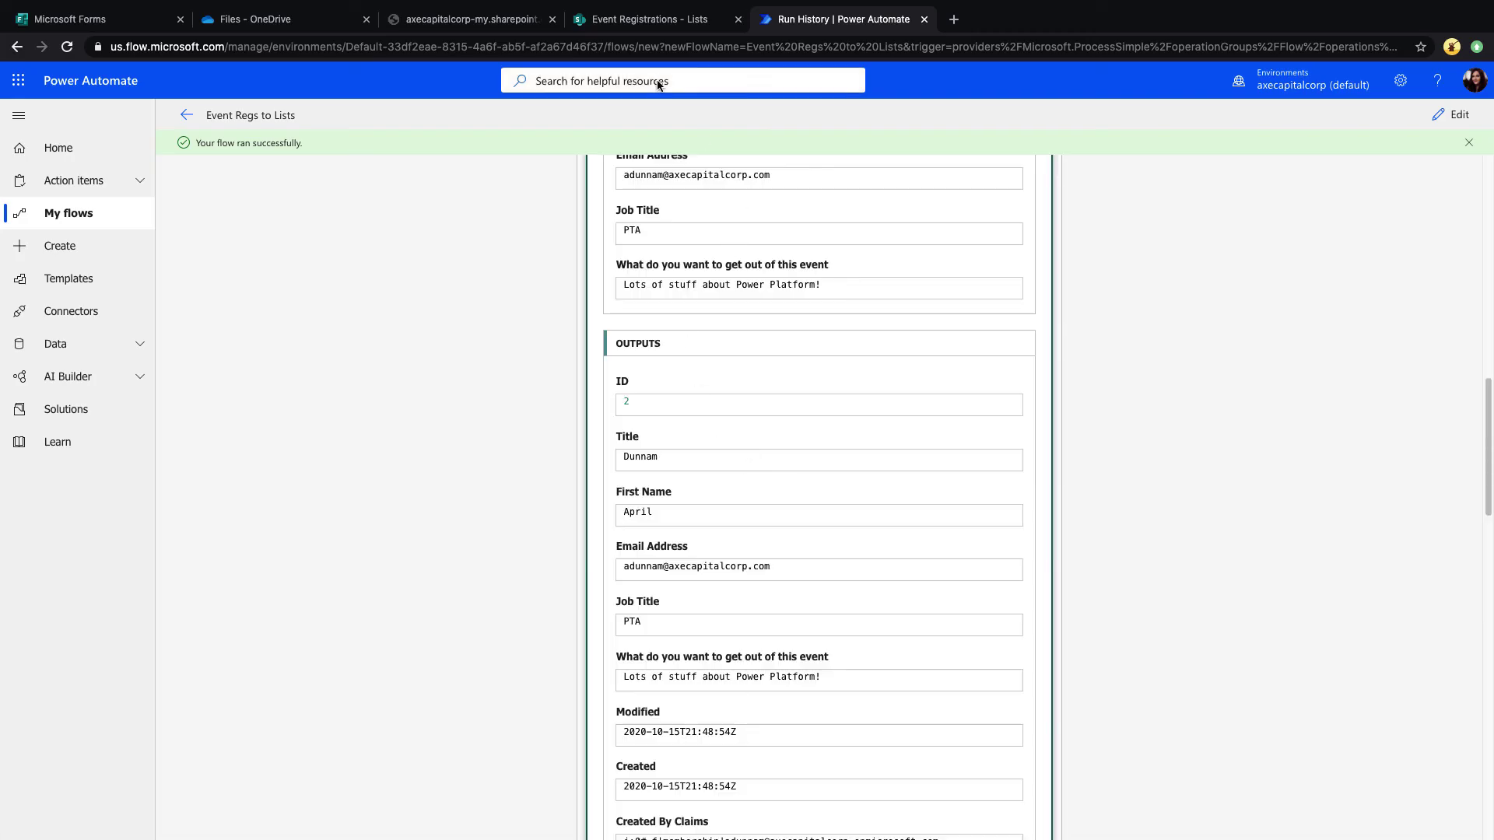
- Return to the Event Registrations list and review its seven items, including the imported Excel rows
click(650, 18)
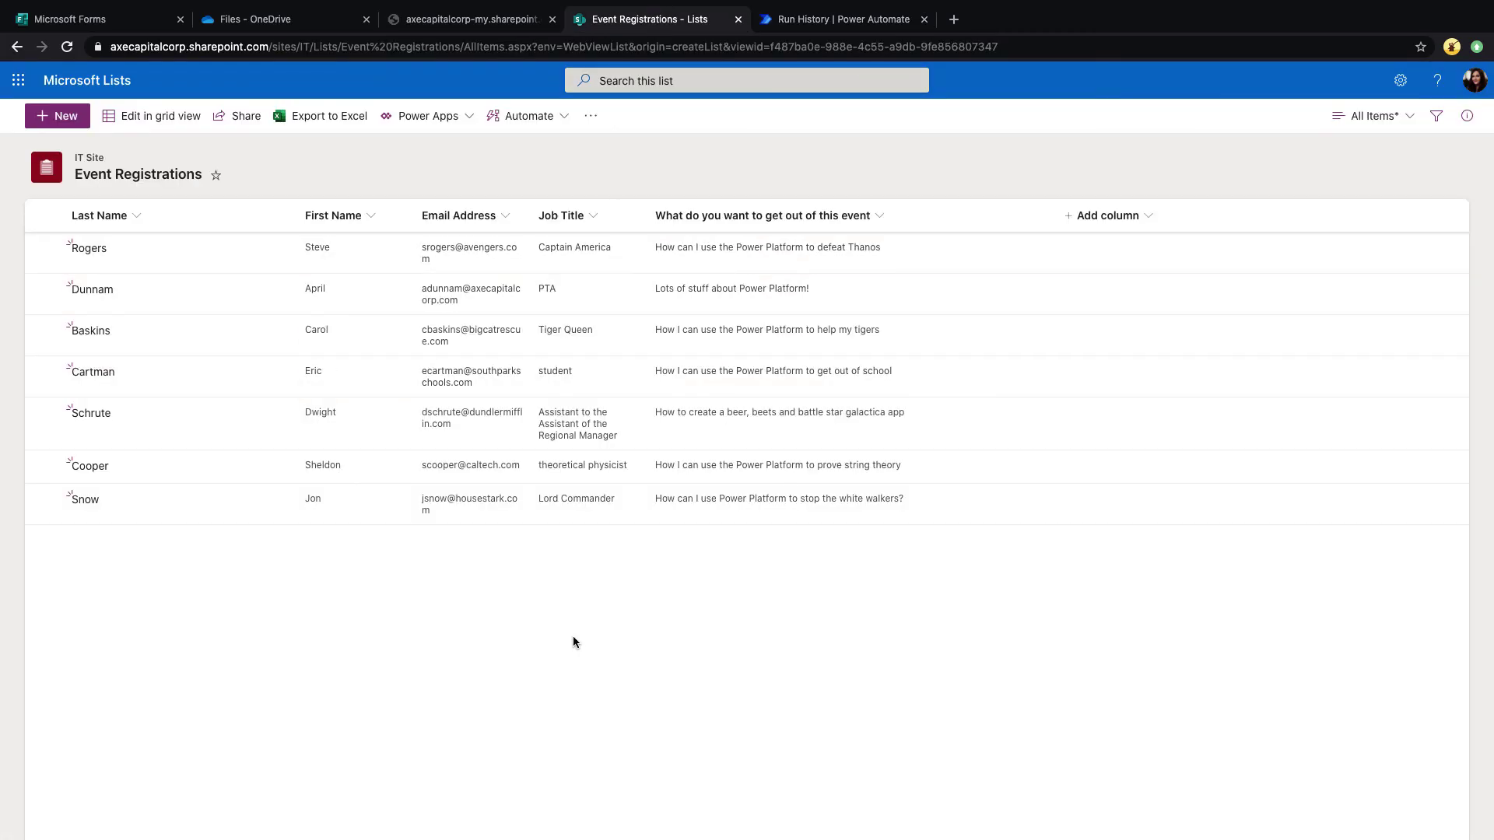